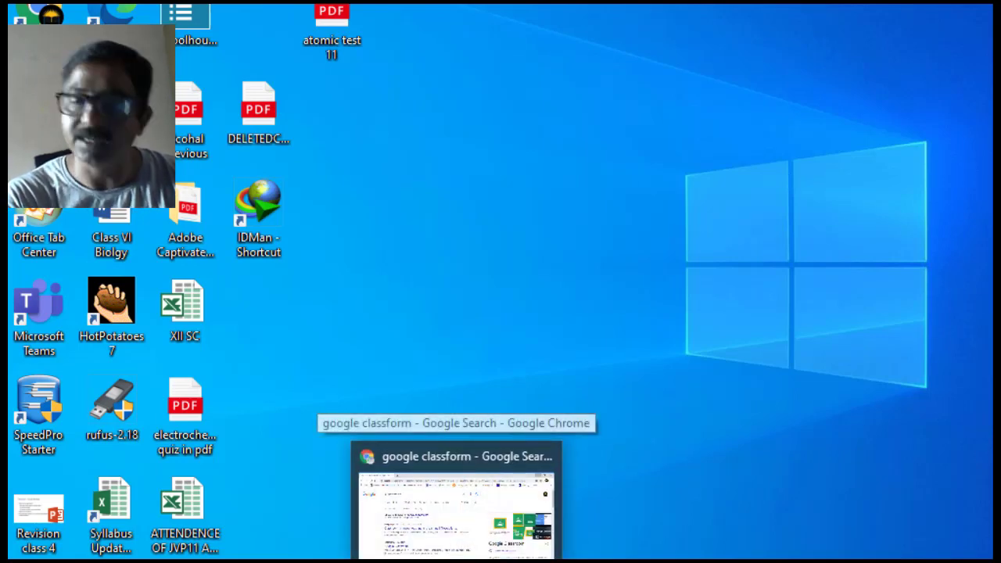
- Search Chrome for 'google classroom' and open the Google Classroom site from the results
left_click(454, 501)
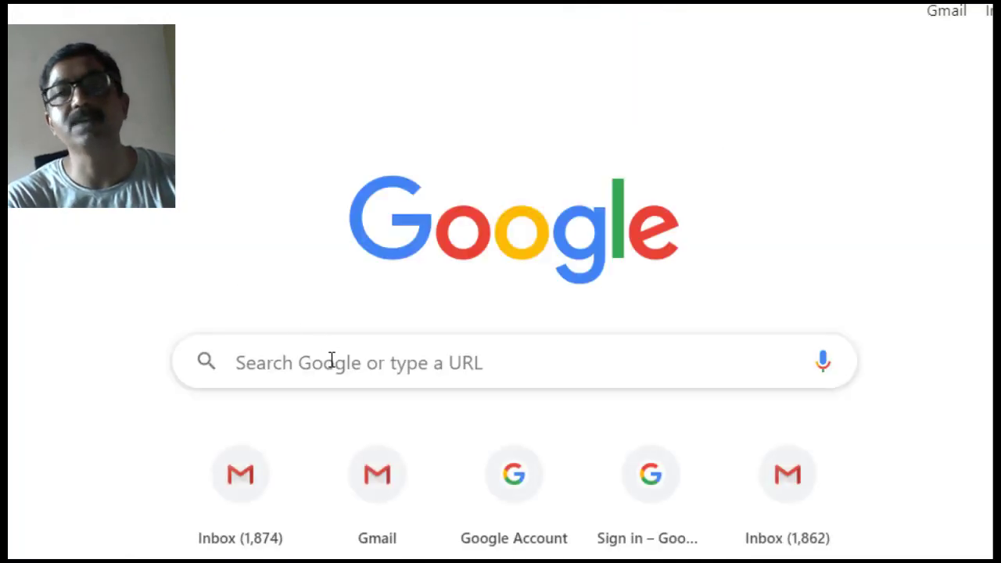
left_click(332, 359)
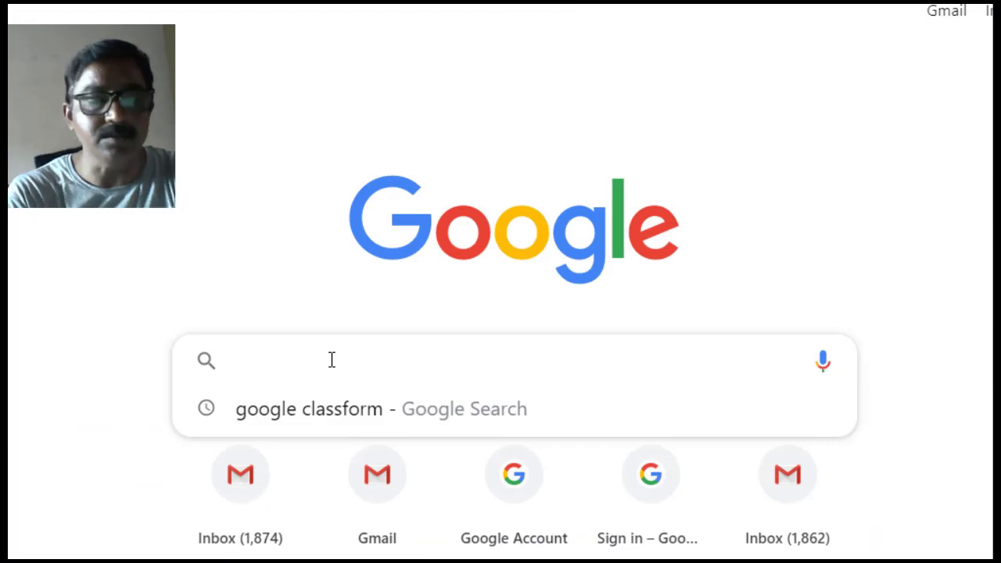
type("gool")
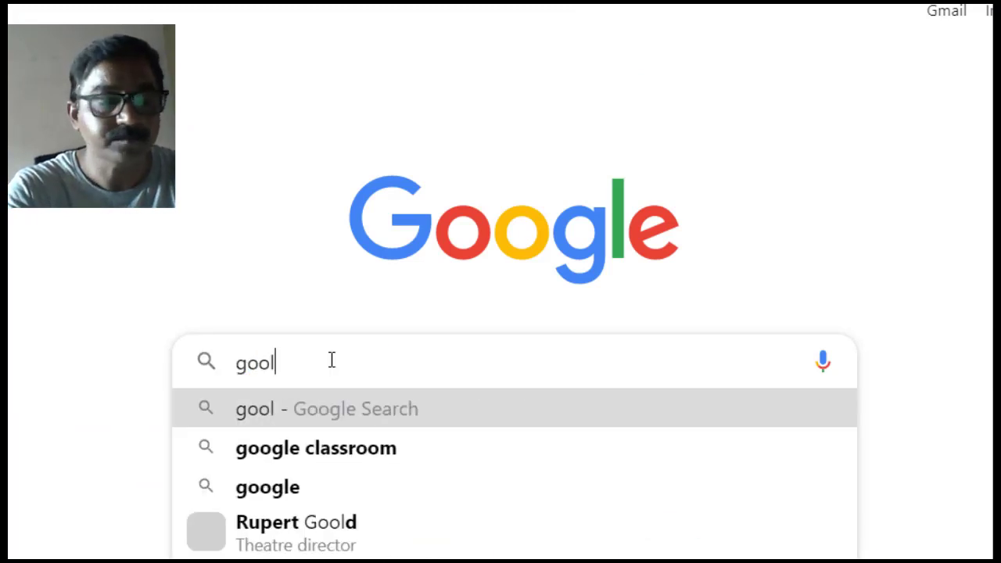
type("e")
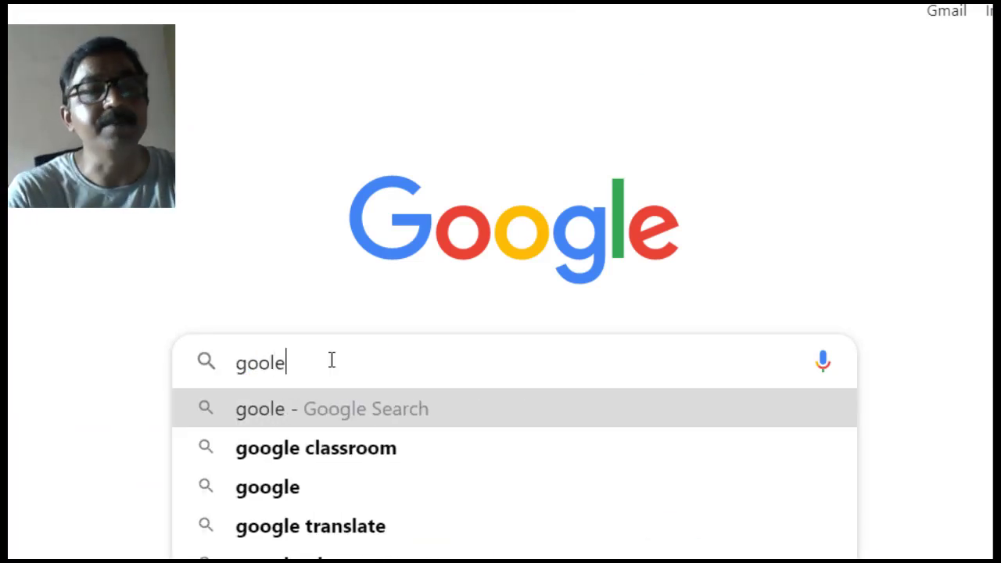
left_click(329, 461)
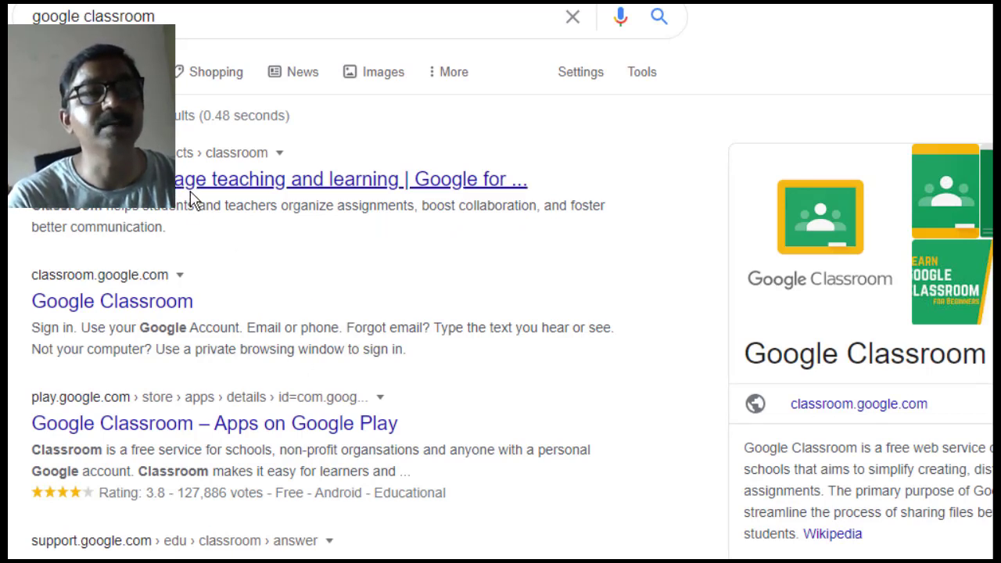
left_click(148, 310)
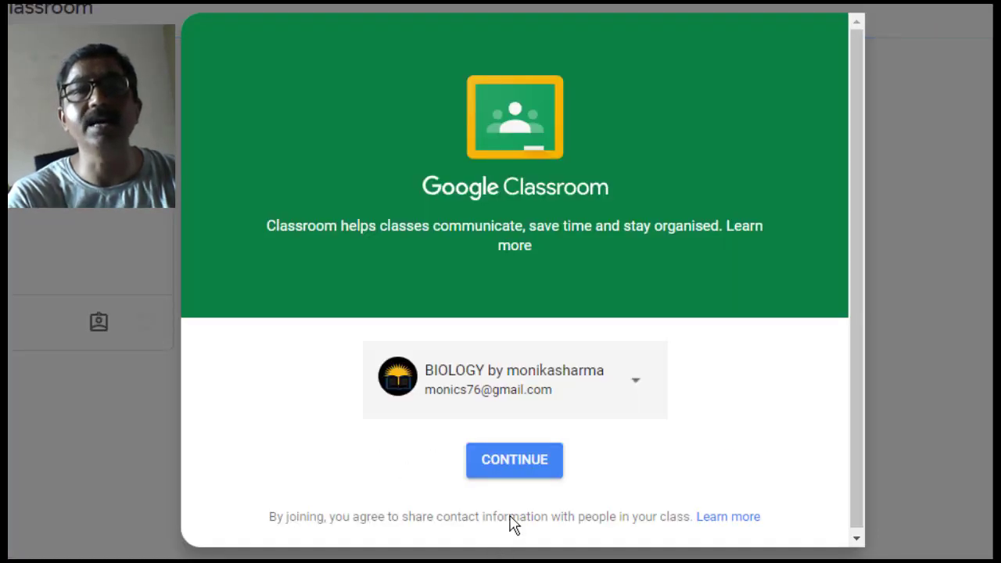
- Continue into Classroom with the signed-in account and resize the Chrome window beside the desktop
left_click(518, 471)
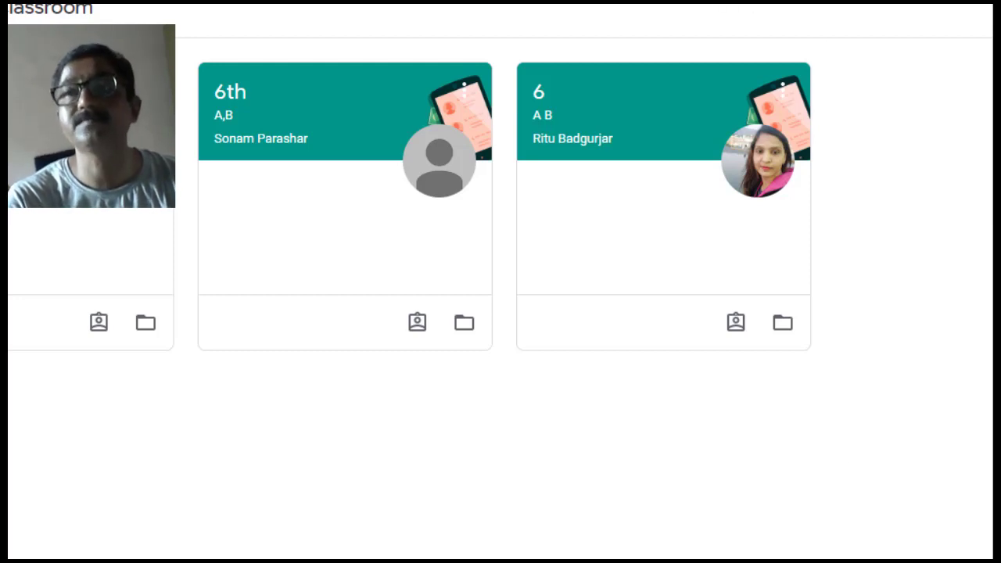
key("super+Right")
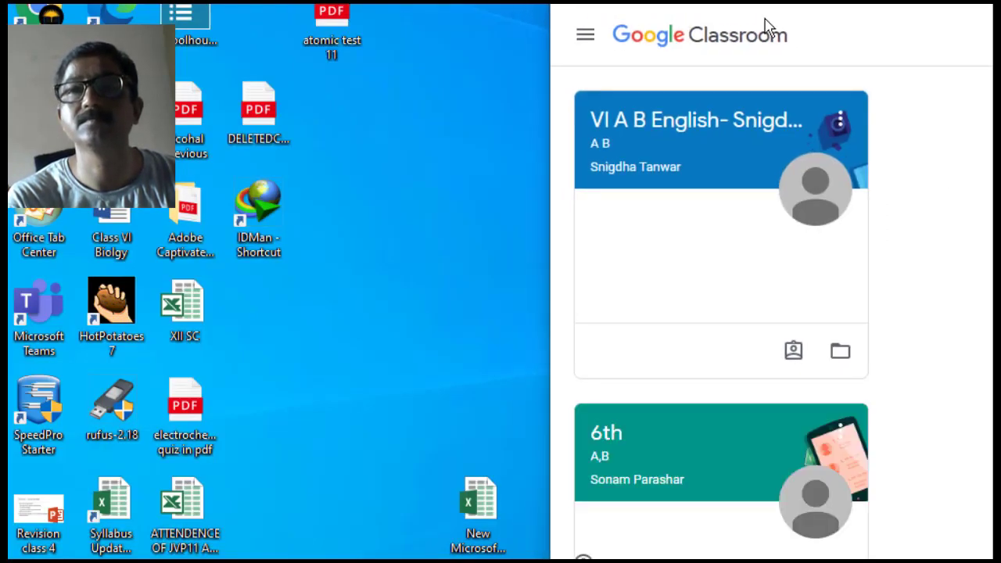
left_click_drag(560, 25, 454, 19)
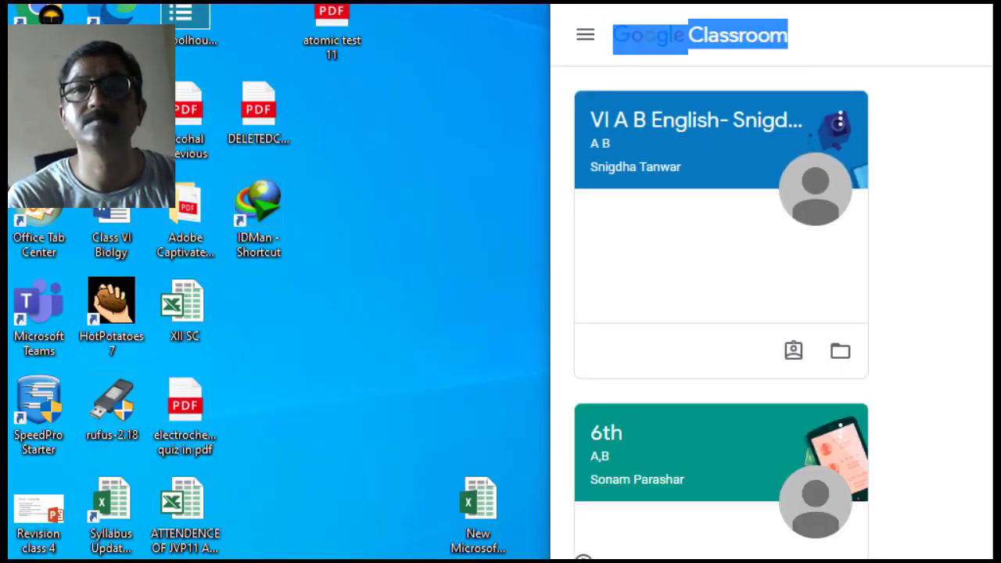
key("super+Left")
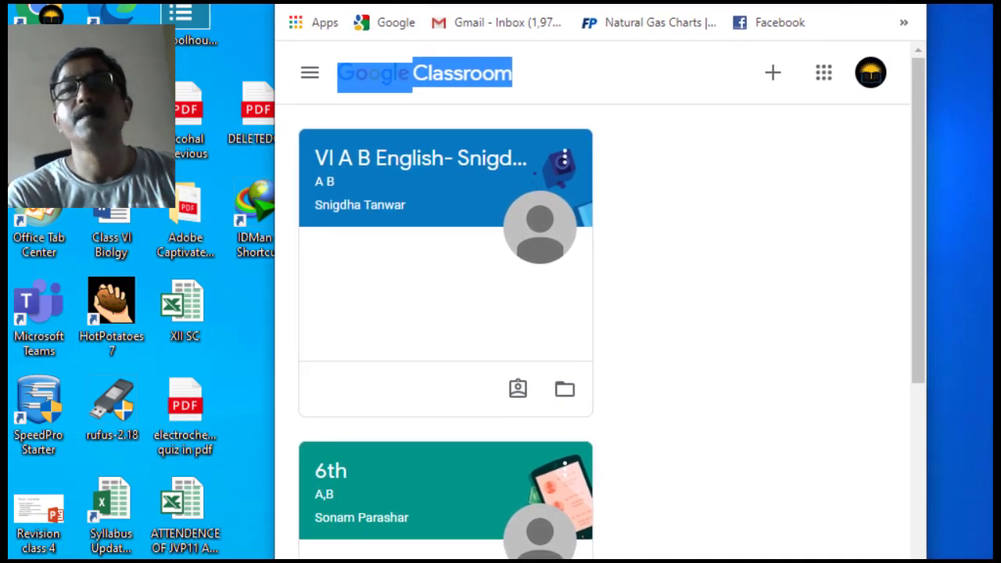
- Choose Create class from the + menu and accept the personal-account notice
left_click(779, 81)
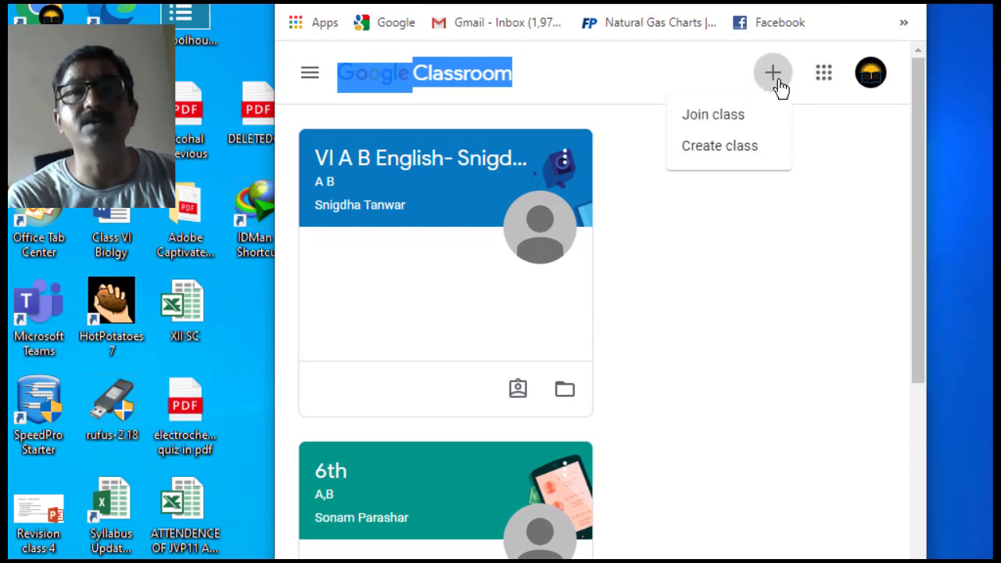
left_click(781, 88)
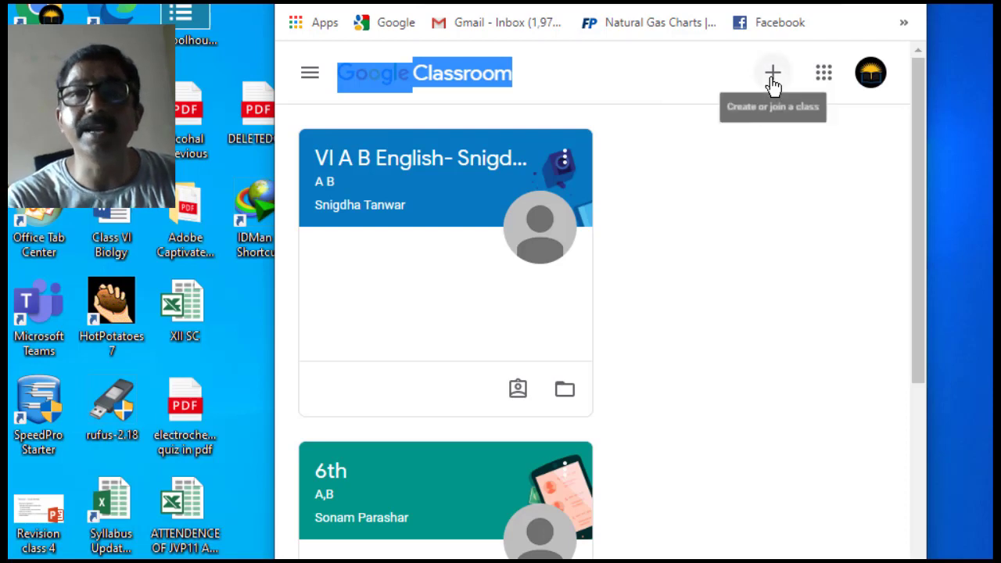
left_click(772, 82)
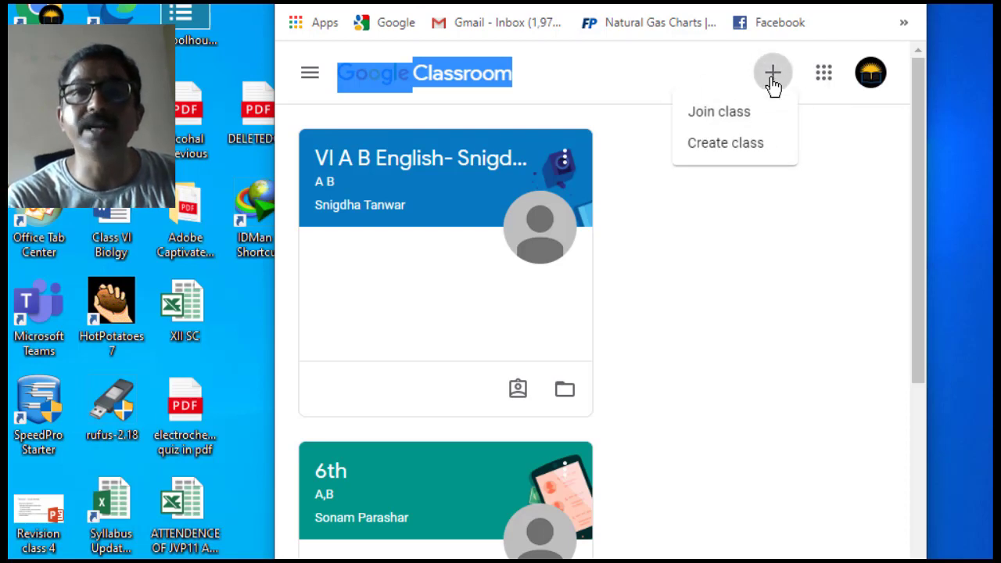
left_click(727, 153)
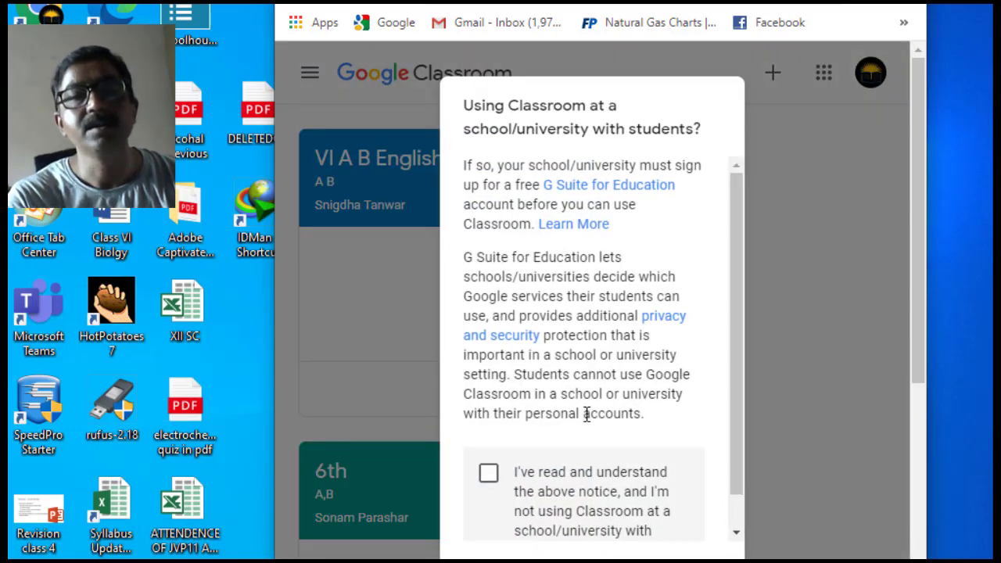
left_click(489, 475)
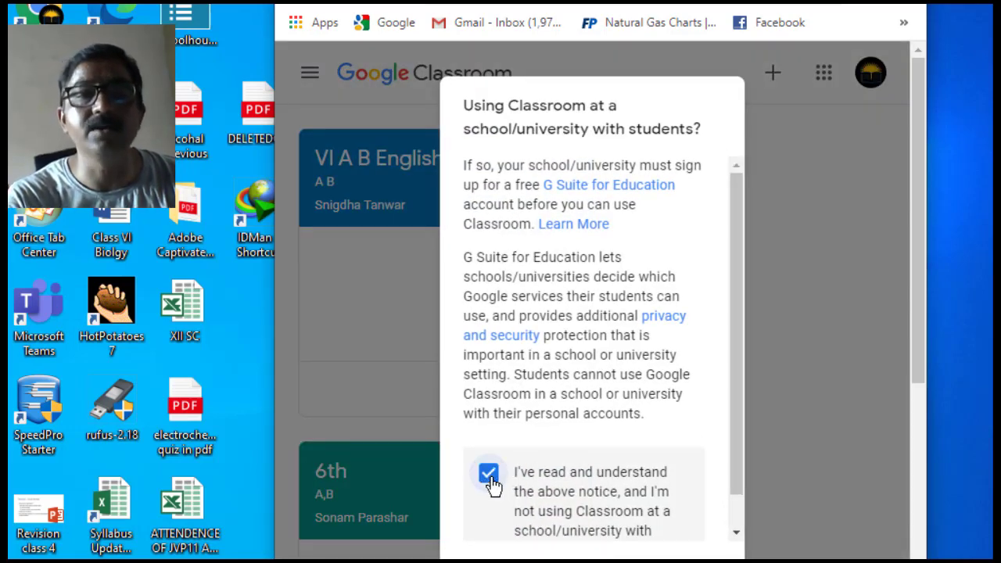
left_click_drag(735, 436, 739, 509)
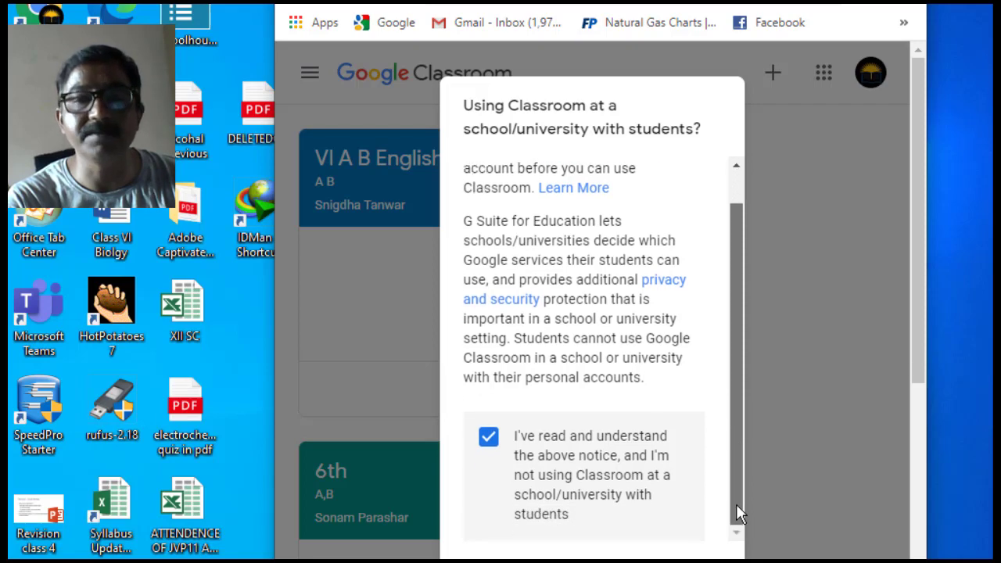
left_click(699, 558)
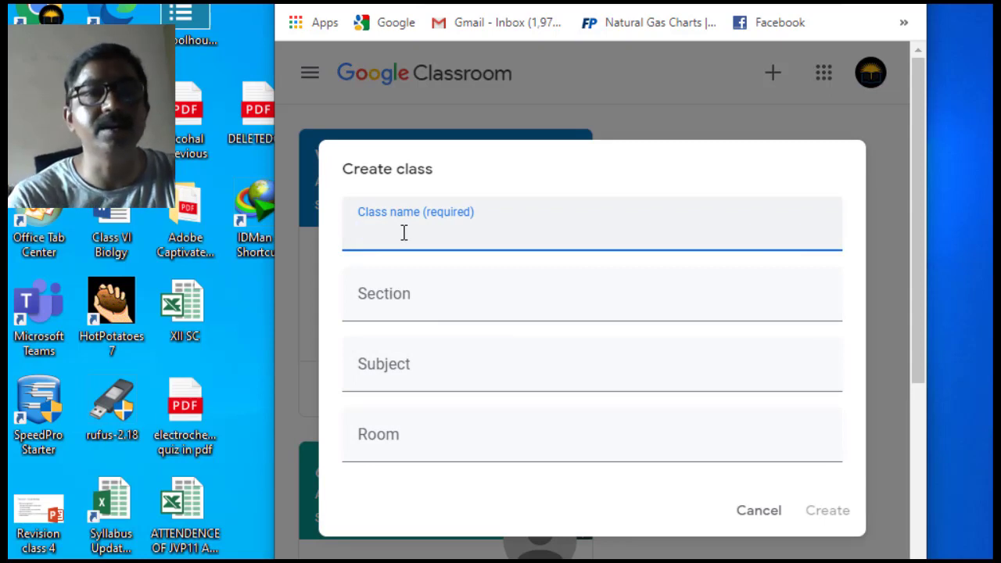
- Create class '12 class math' with section c, subject chemistry and room 15
type("12")
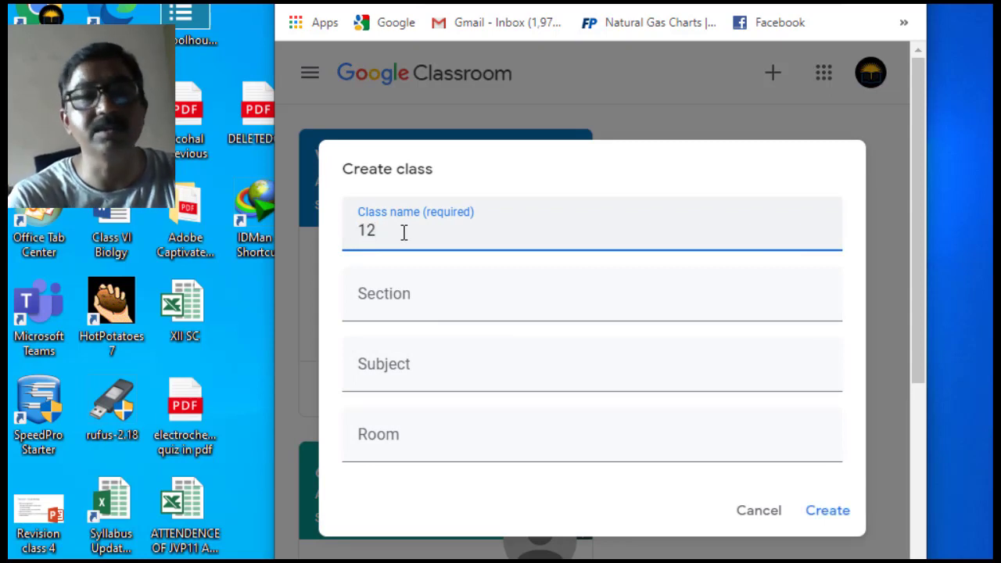
type(" class ")
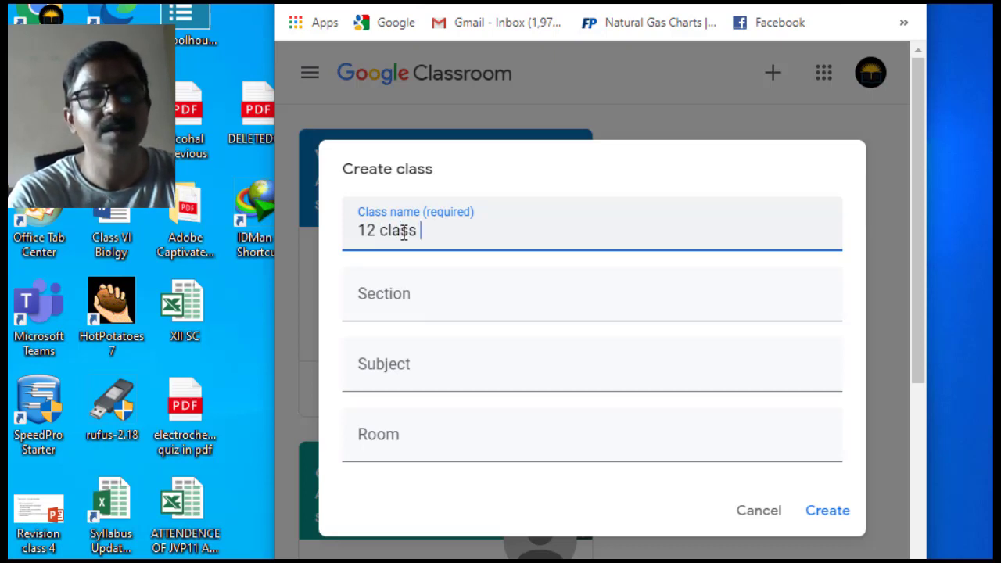
type("math")
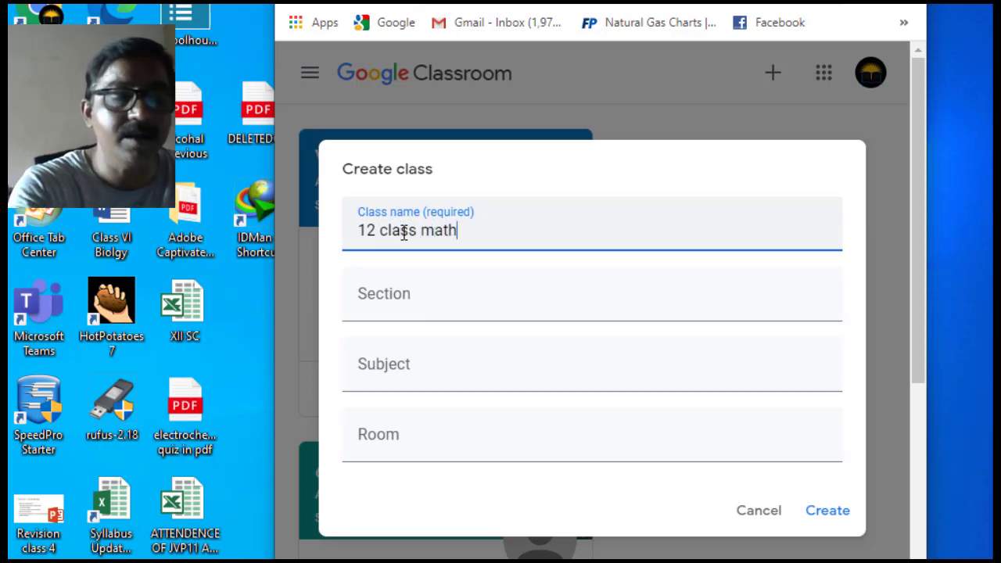
left_click(395, 296)
type("c")
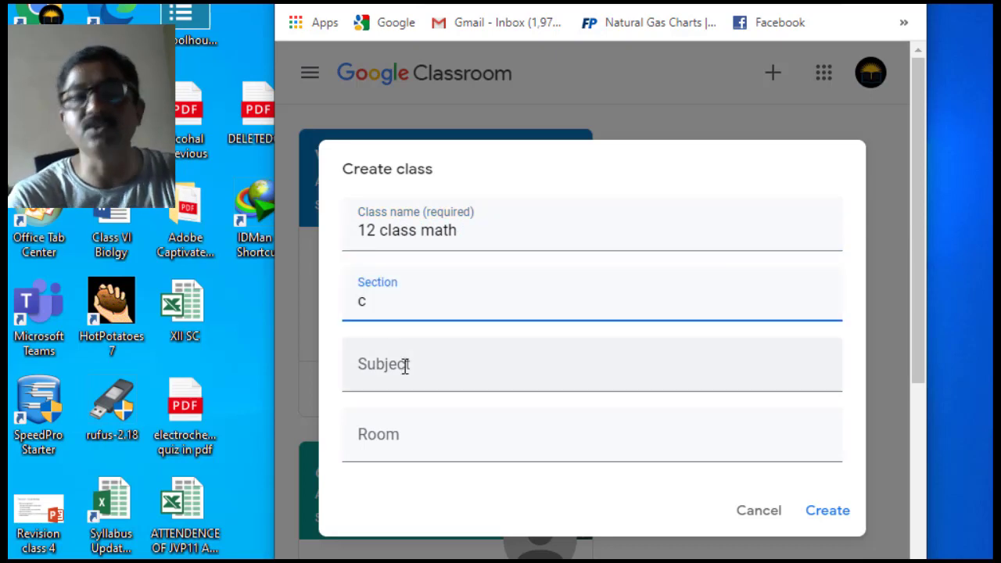
left_click(403, 370)
type("ch")
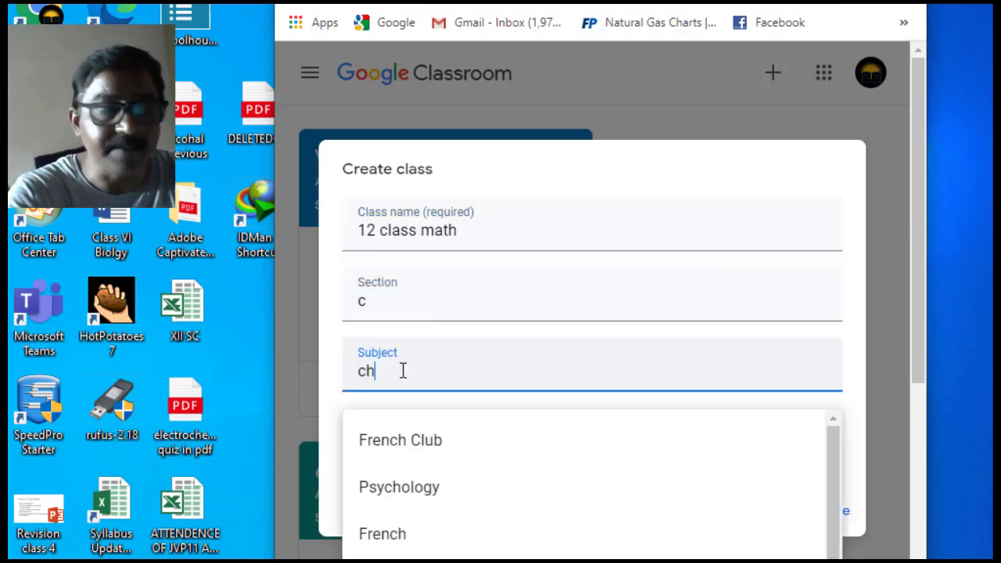
type("emistry")
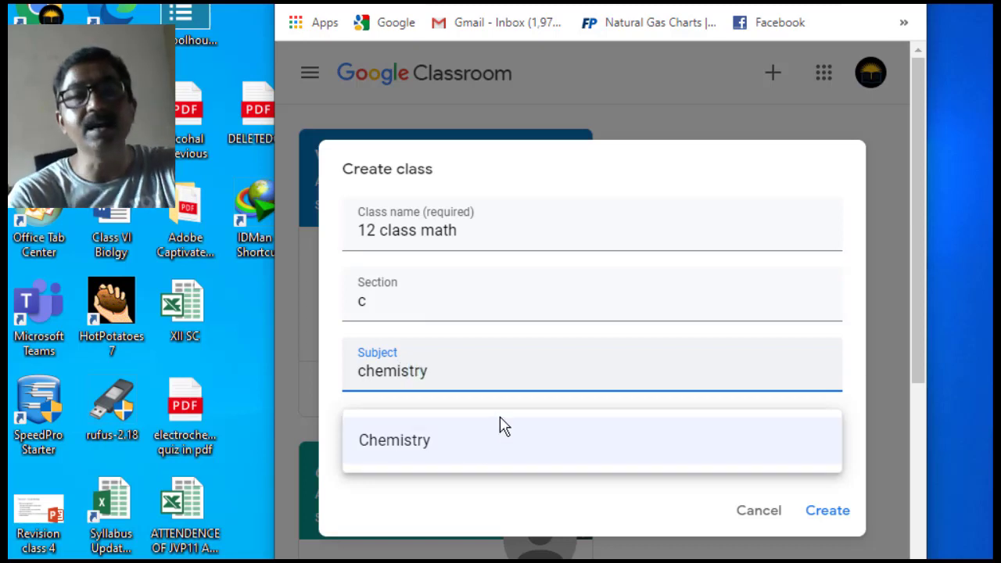
left_click(595, 537)
left_click(399, 442)
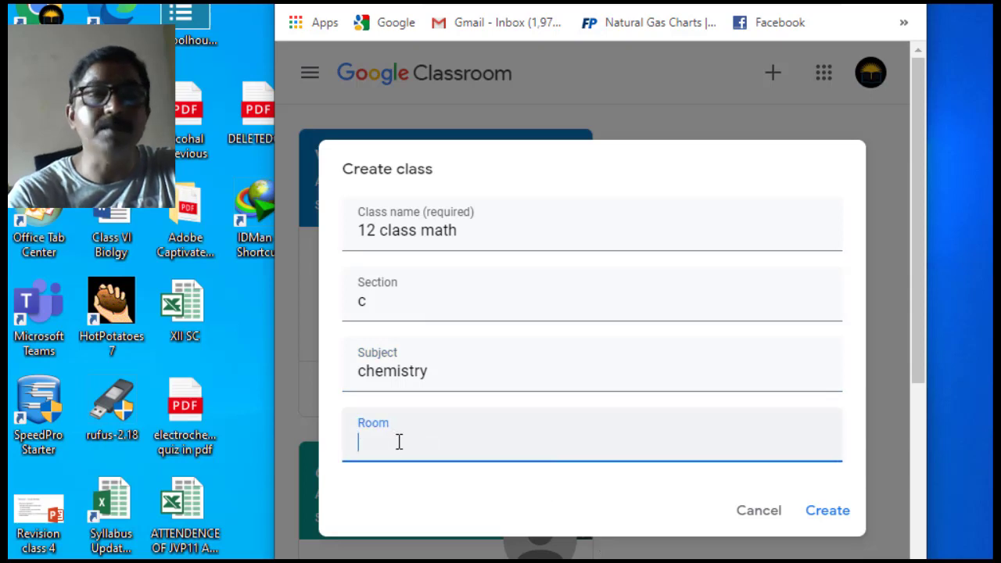
type("15")
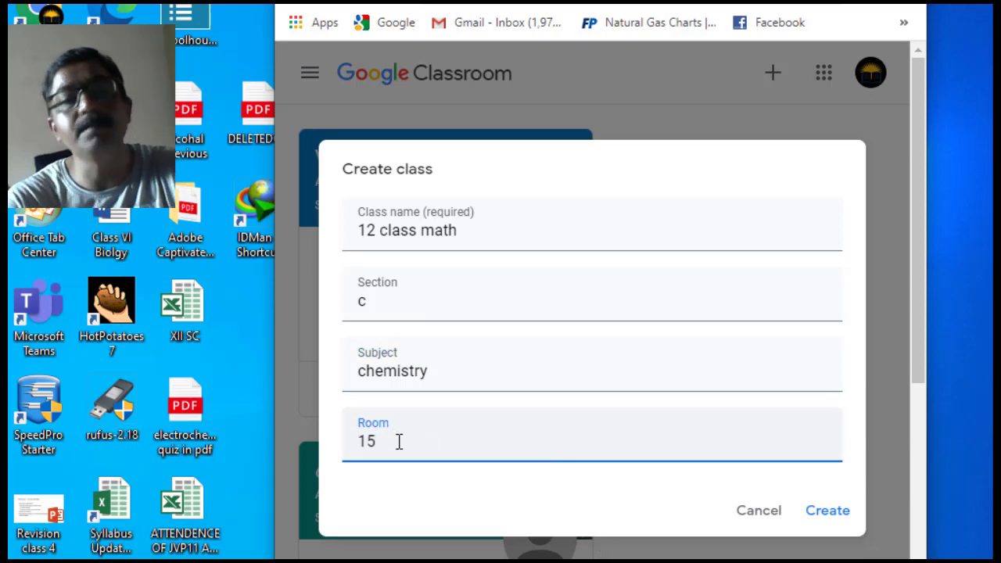
left_click(827, 511)
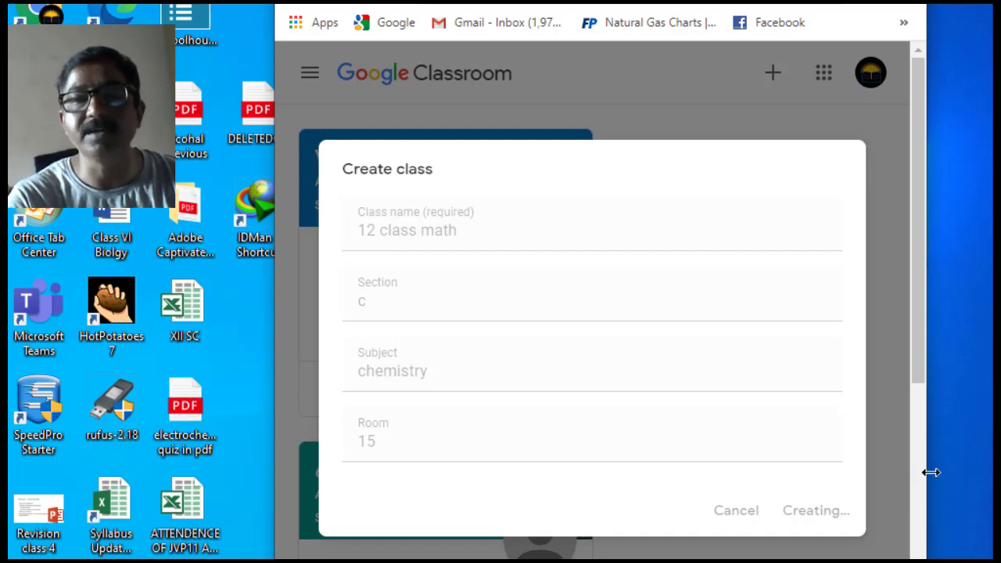
left_click_drag(930, 472, 987, 464)
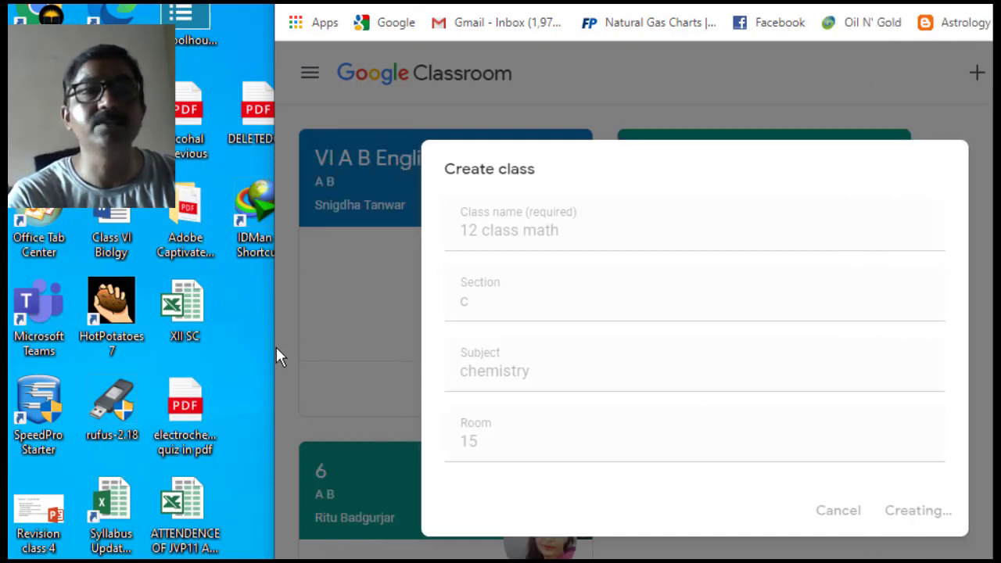
- Widen the browser, dismiss the invite-students tip, select the class code, then go to Classwork
left_click_drag(275, 345, 8, 344)
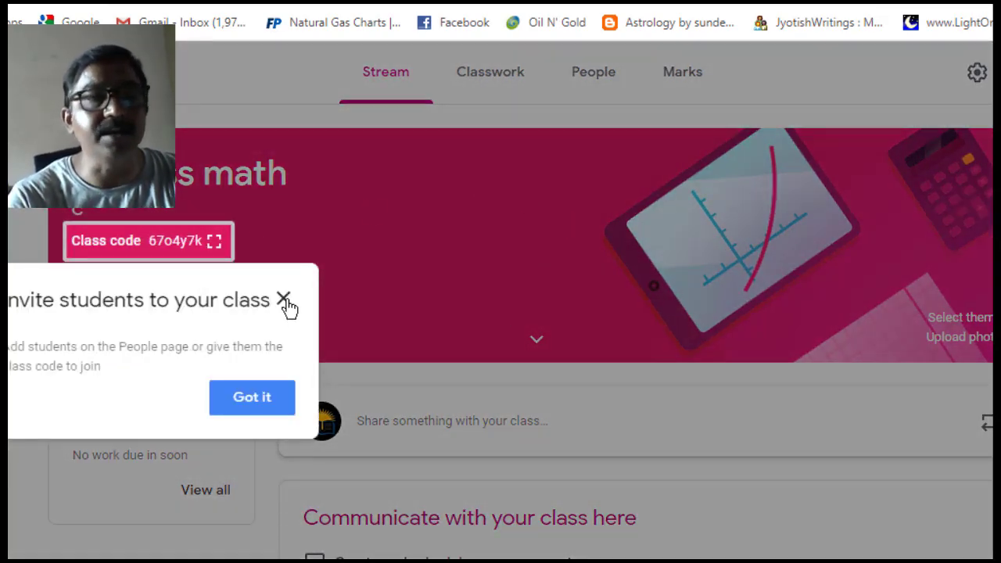
left_click(284, 301)
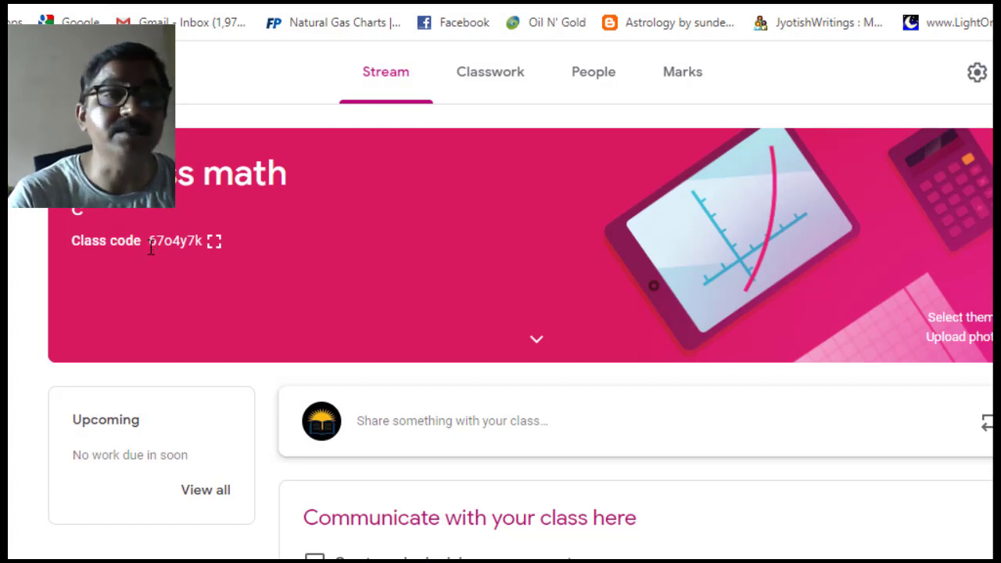
left_click_drag(151, 239, 217, 243)
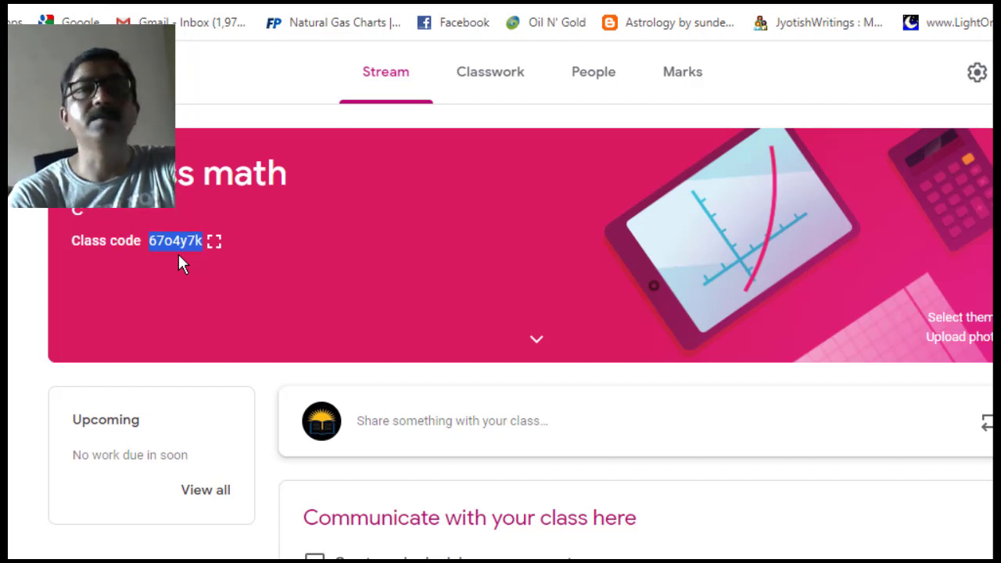
left_click(506, 80)
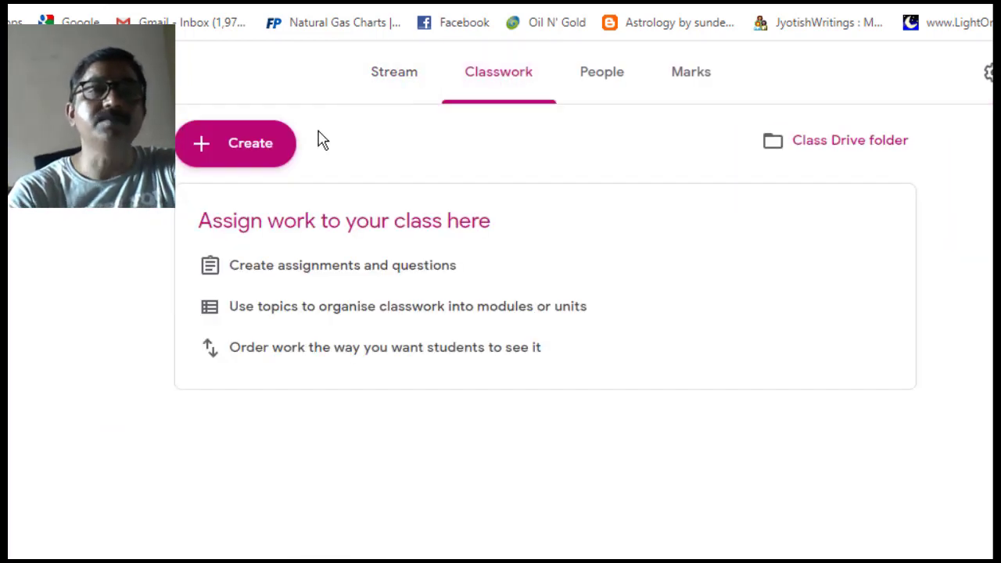
- Create a quiz assignment, dismiss the posting tip, and open its attached Blank Quiz form
left_click(235, 163)
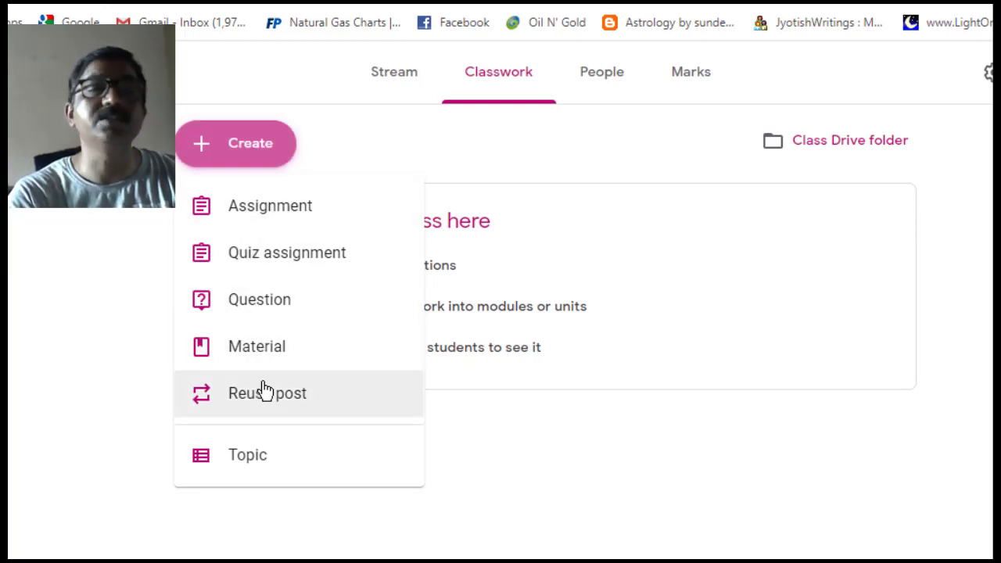
left_click(268, 253)
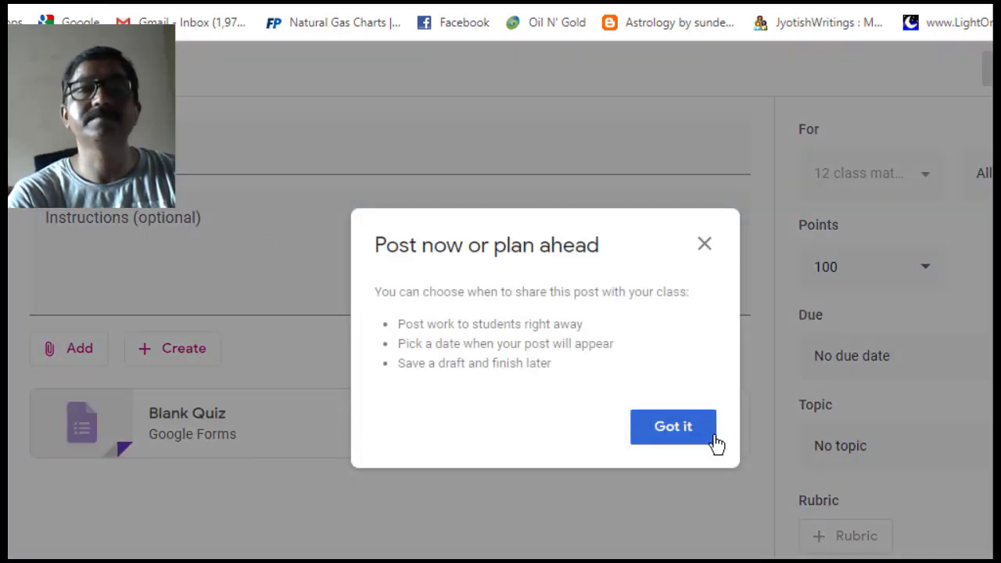
left_click(713, 438)
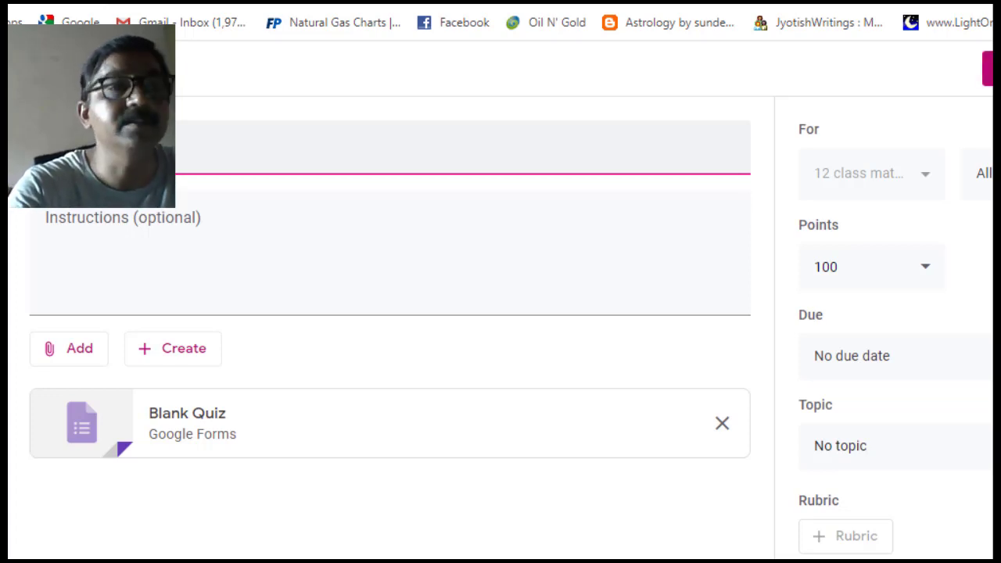
left_click(104, 222)
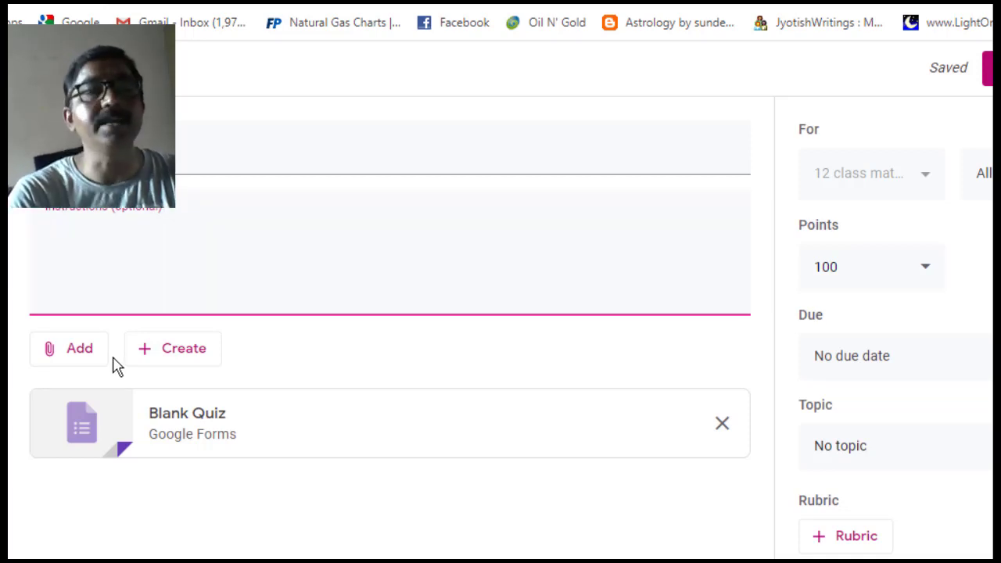
left_click(193, 431)
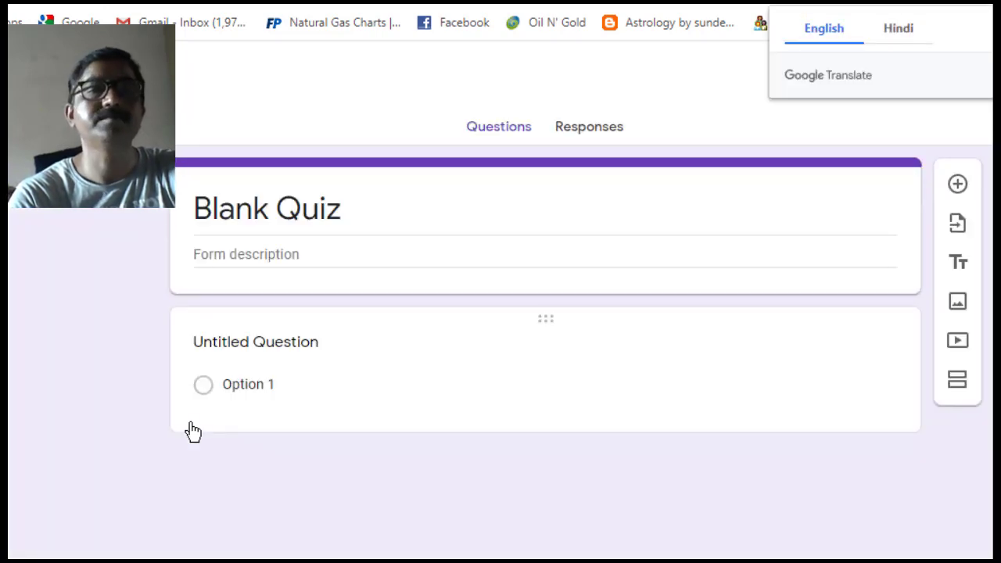
- Dismiss the new-look popup and retitle the Blank Quiz form to 'solution'
left_click(340, 214)
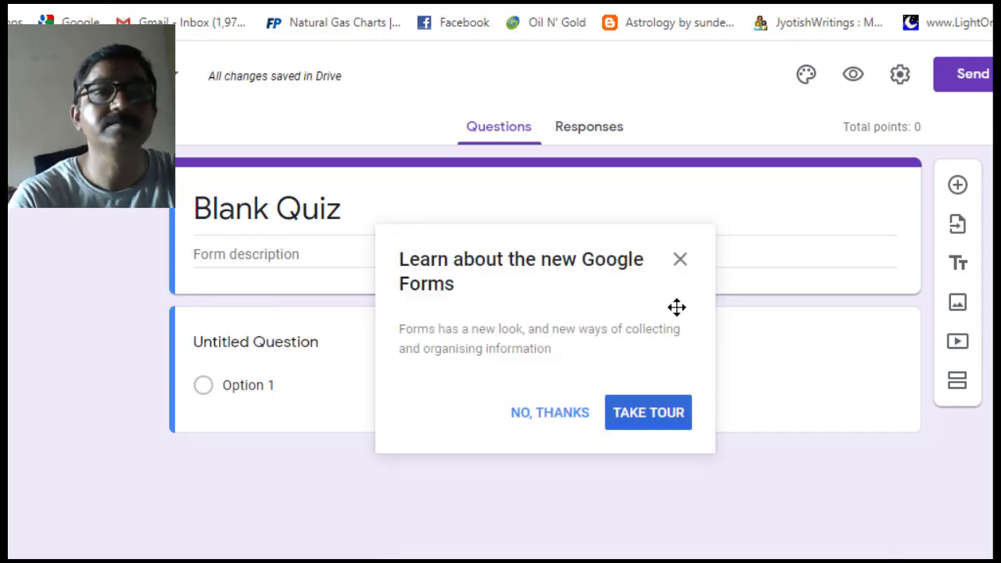
left_click(681, 269)
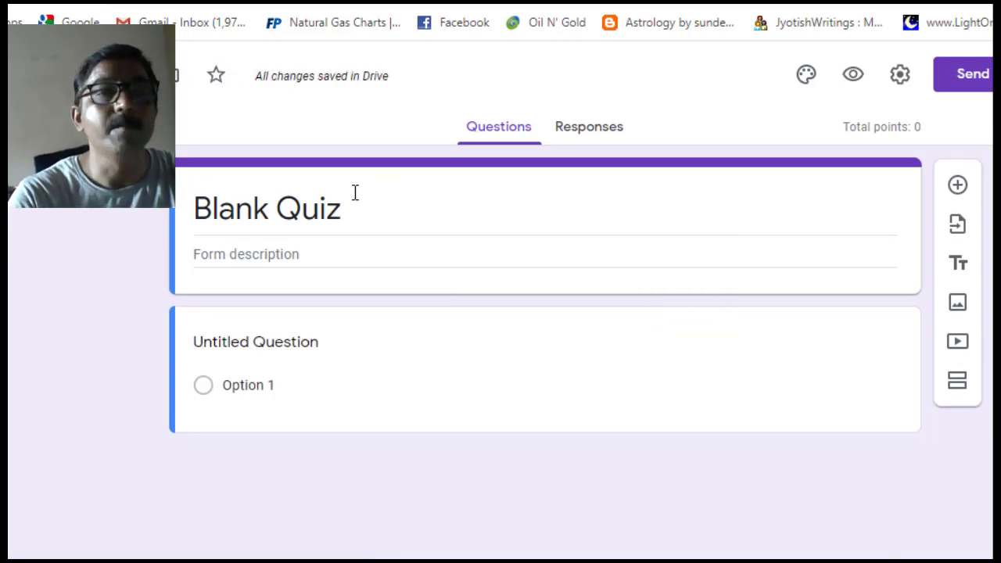
triple_click(349, 216)
type("sol")
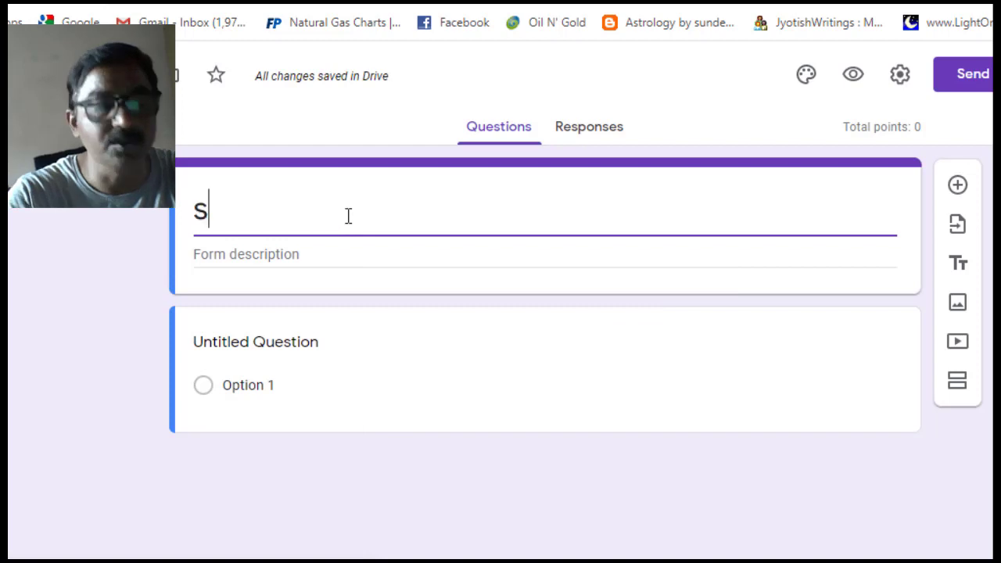
type("ution")
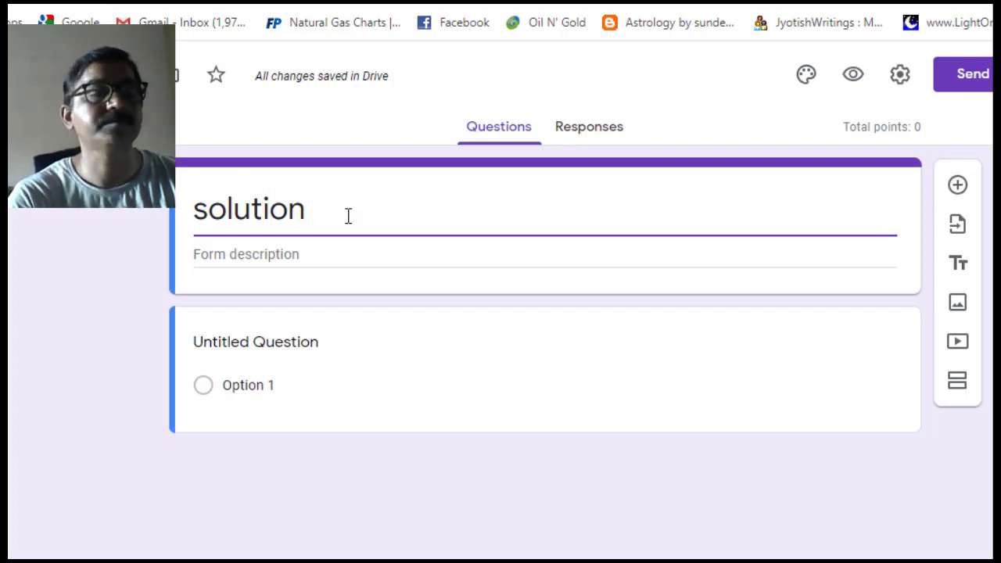
left_click(289, 343)
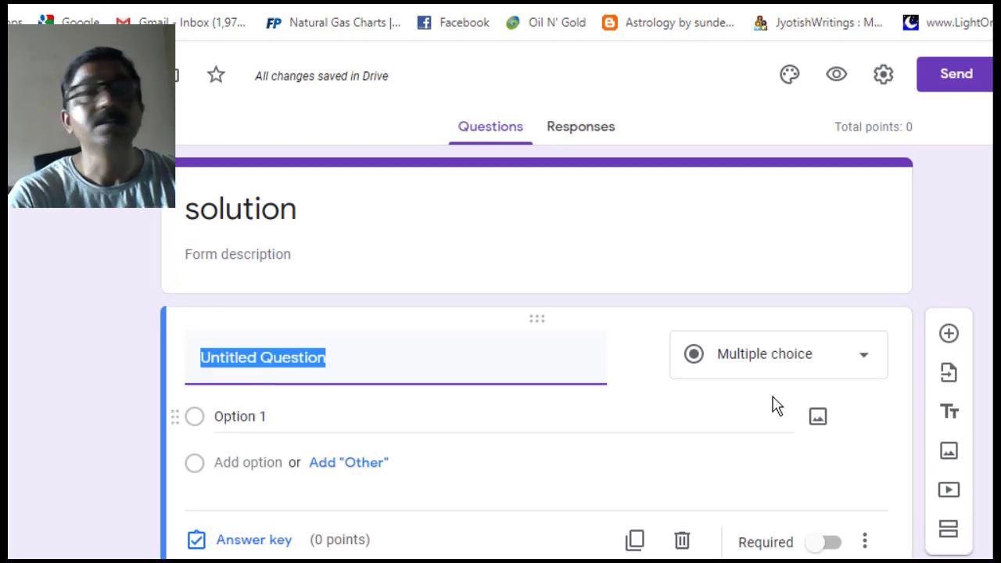
- Make the first question Short answer and title it 'Name of student'
left_click(868, 363)
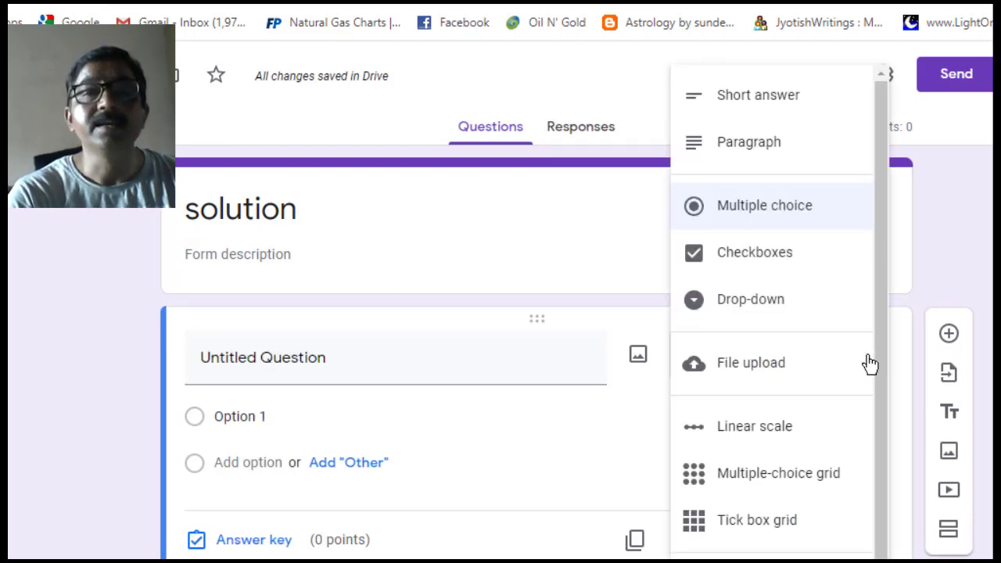
left_click(793, 96)
left_click(301, 357)
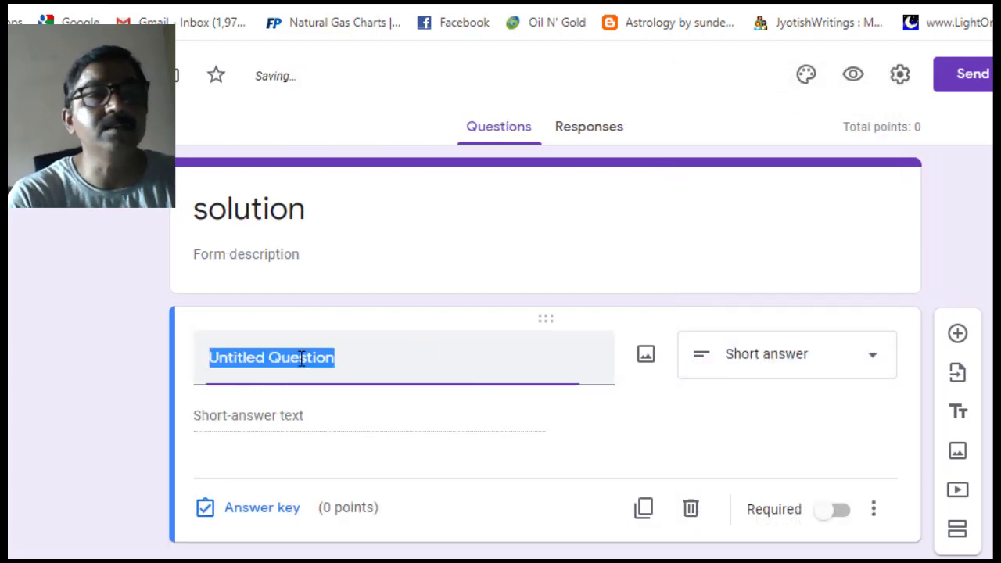
type("Nm")
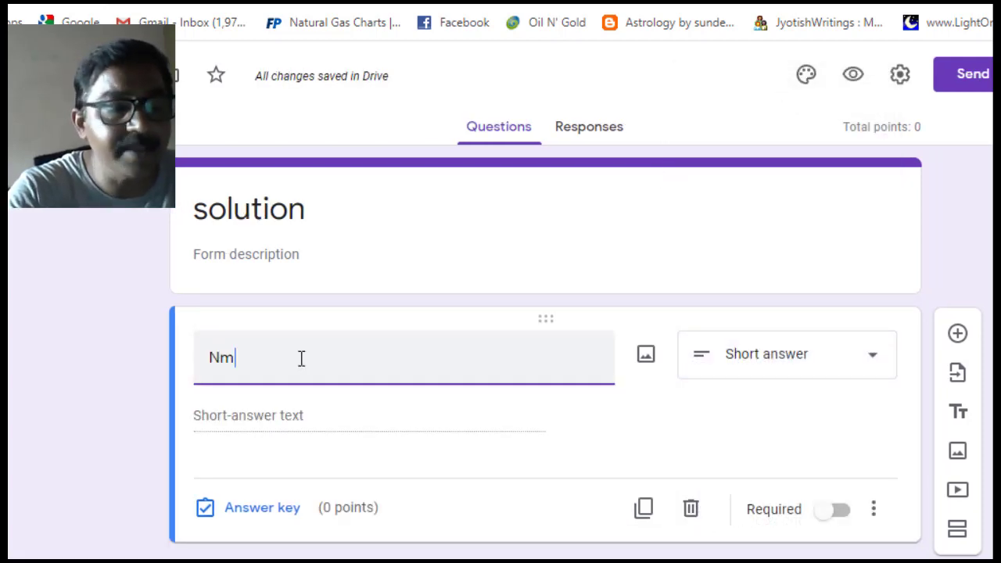
key("BackSpace")
type("mam")
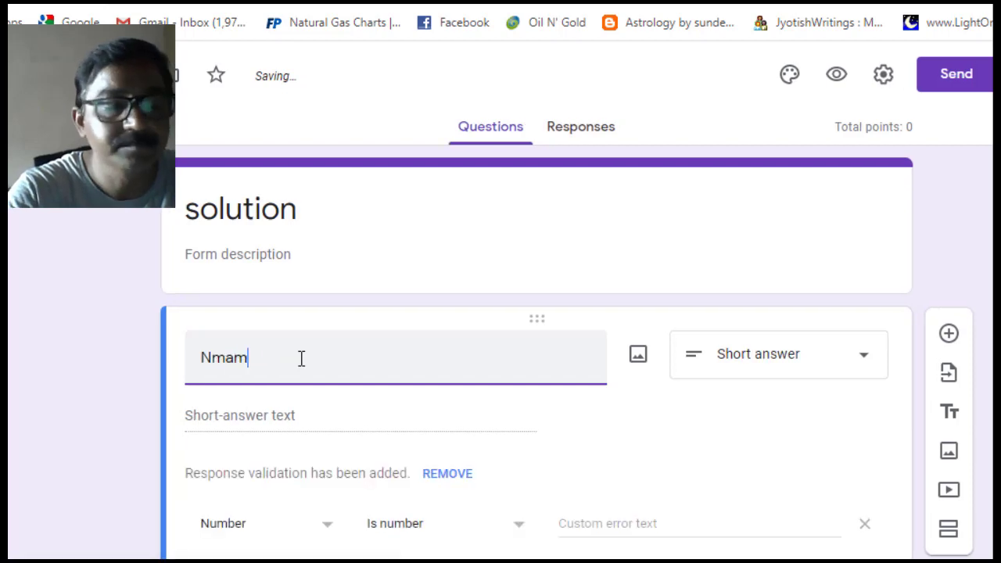
type("e of s")
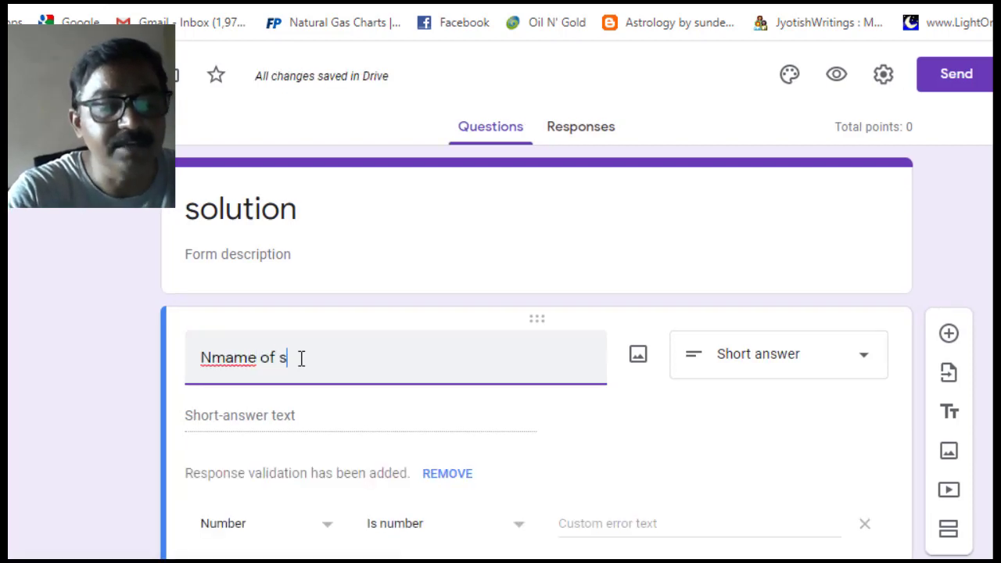
type("tud")
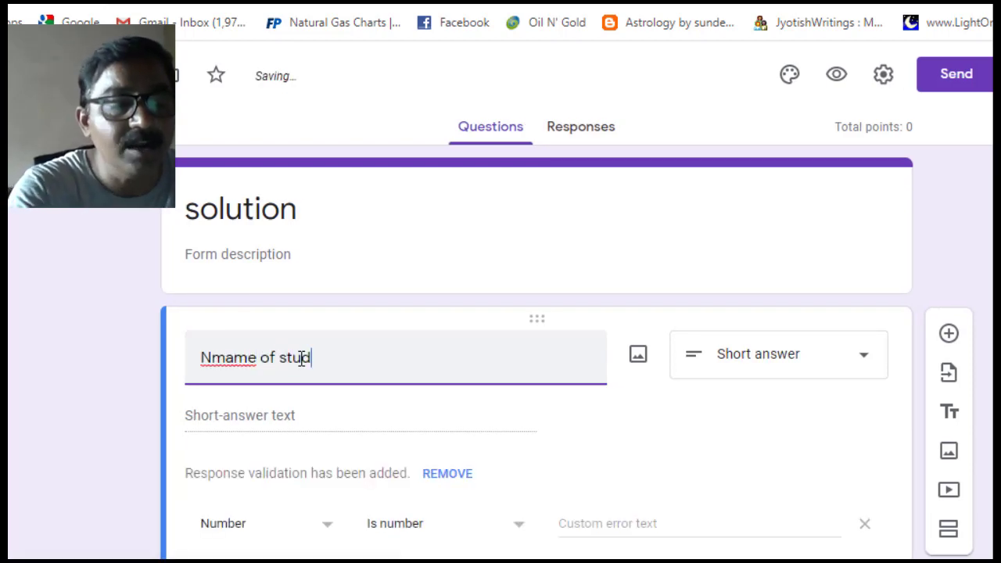
key("BackSpace")
type("ent")
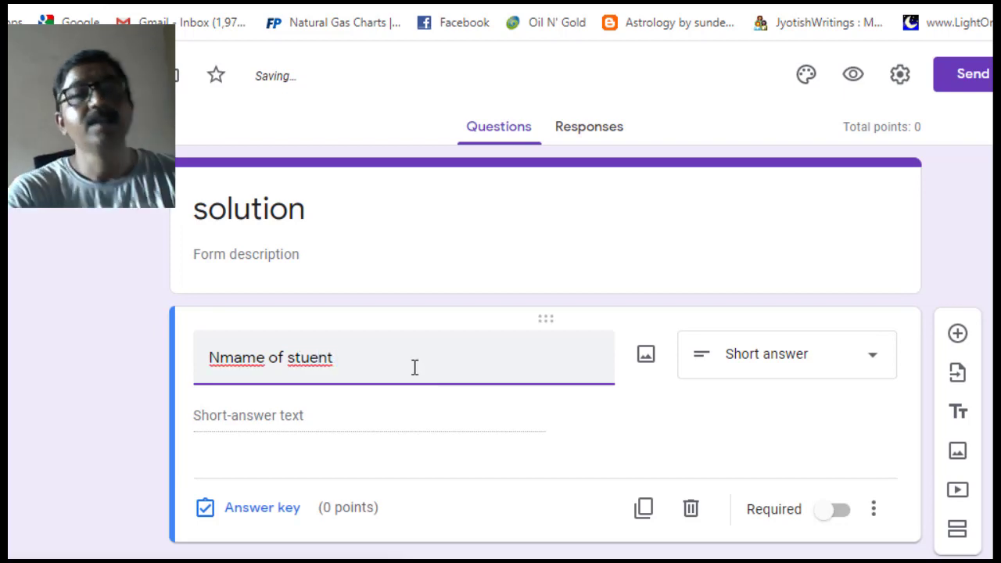
left_click(304, 357)
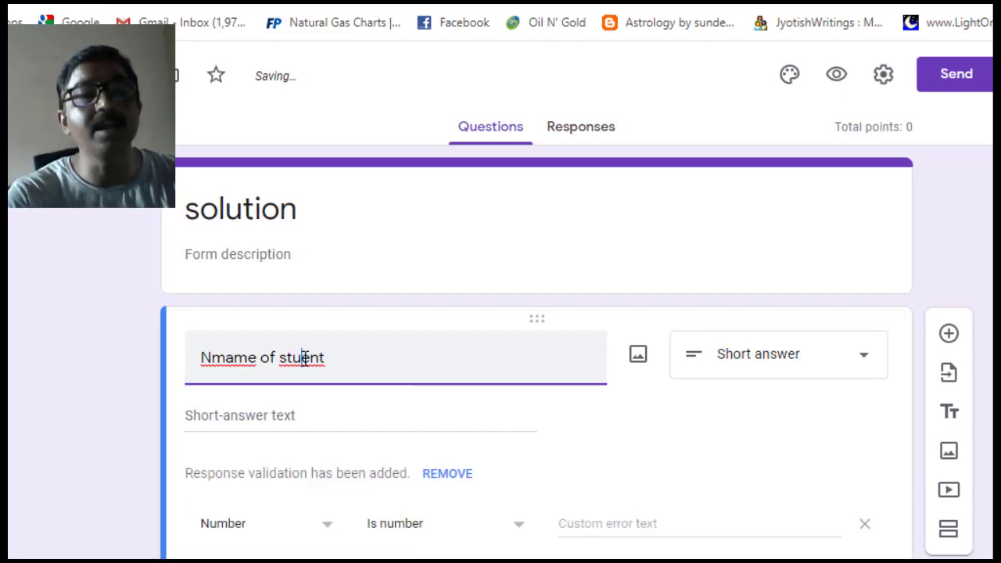
type("d")
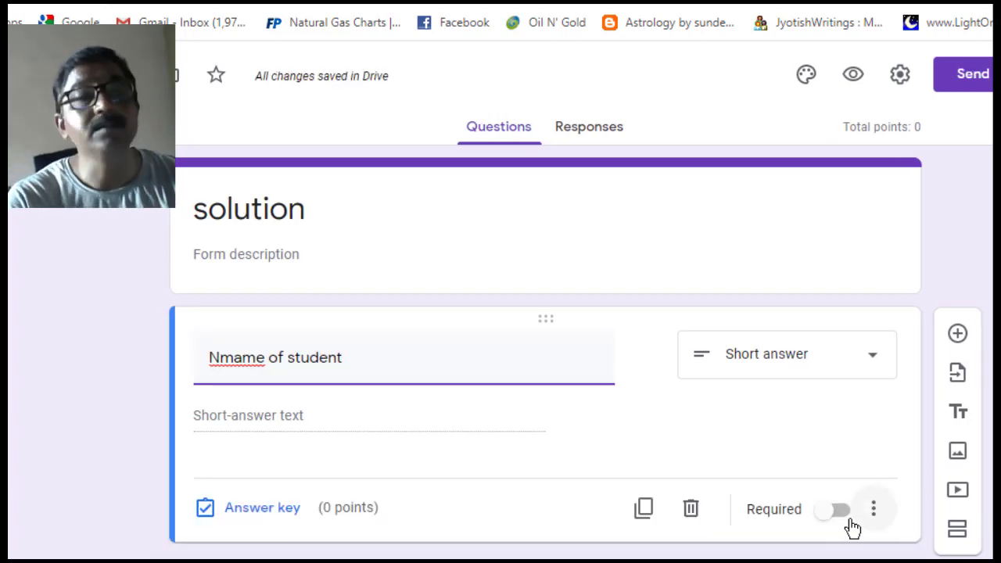
- Mark the question required and remove the stray letter so the title reads 'Name of student'
left_click(837, 512)
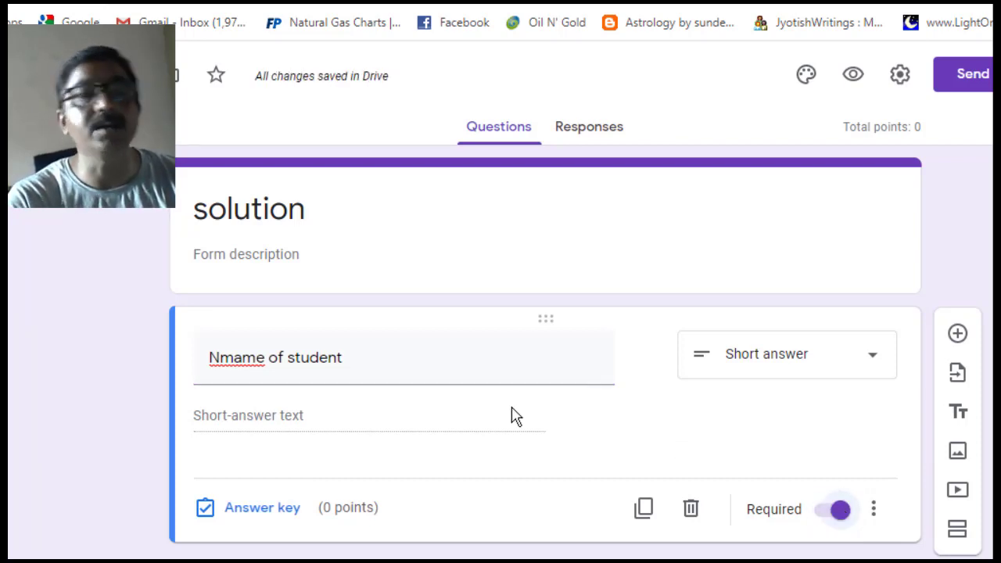
left_click(231, 361)
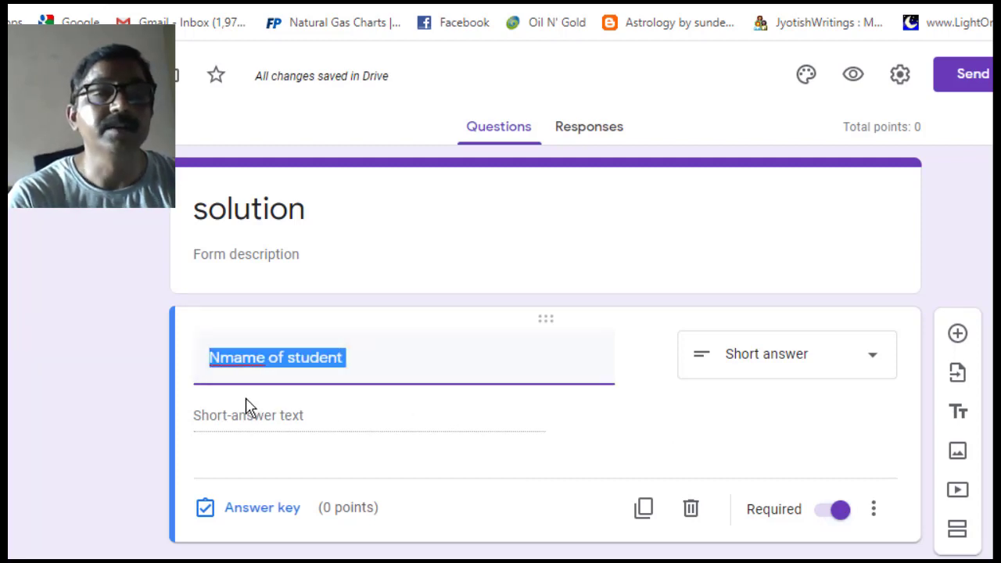
left_click(233, 361)
key("BackSpace")
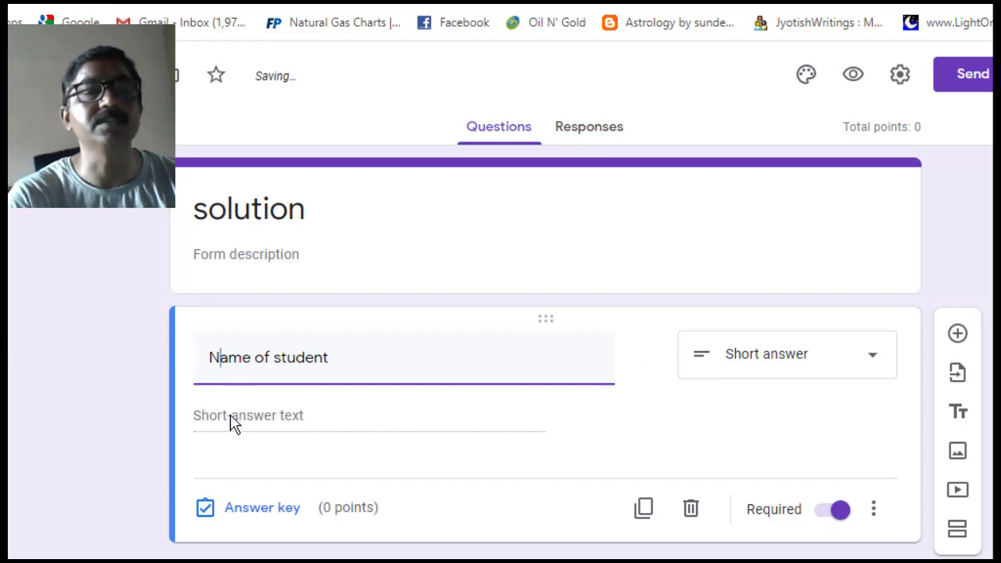
left_click(233, 423)
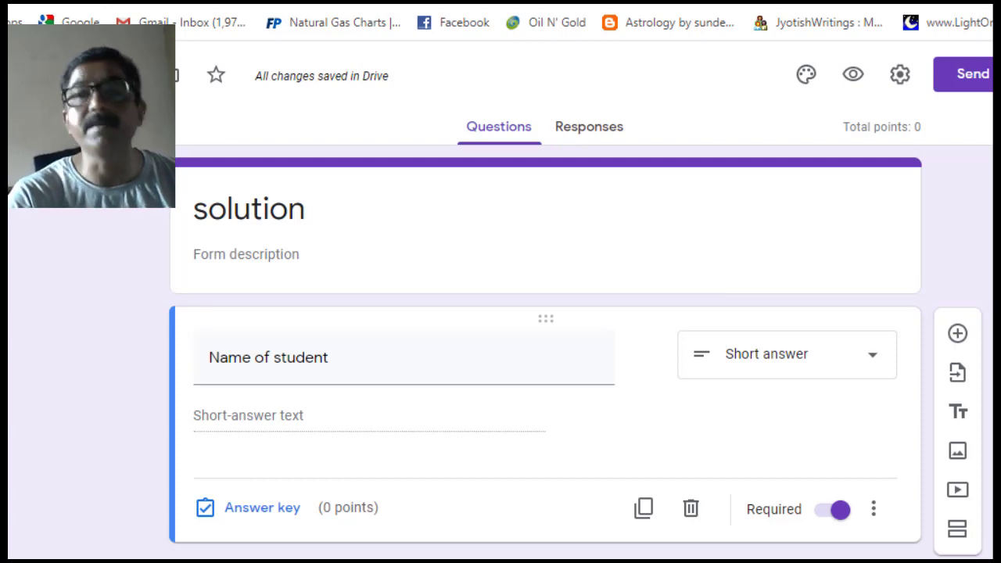
- Add a second question below Name of student, trying Short answer and Paragraph before keeping Multiple choice
left_click(960, 340)
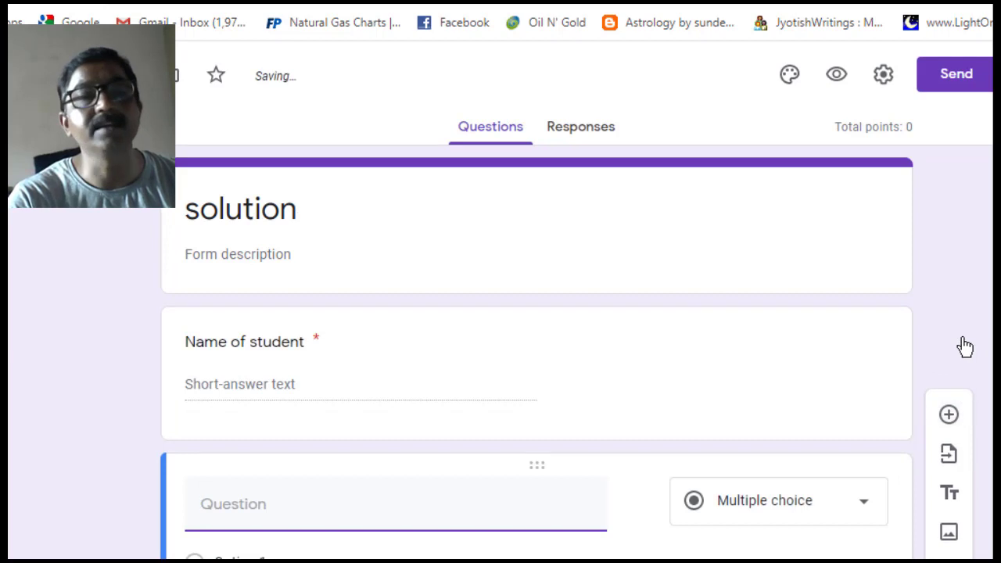
left_click(866, 509)
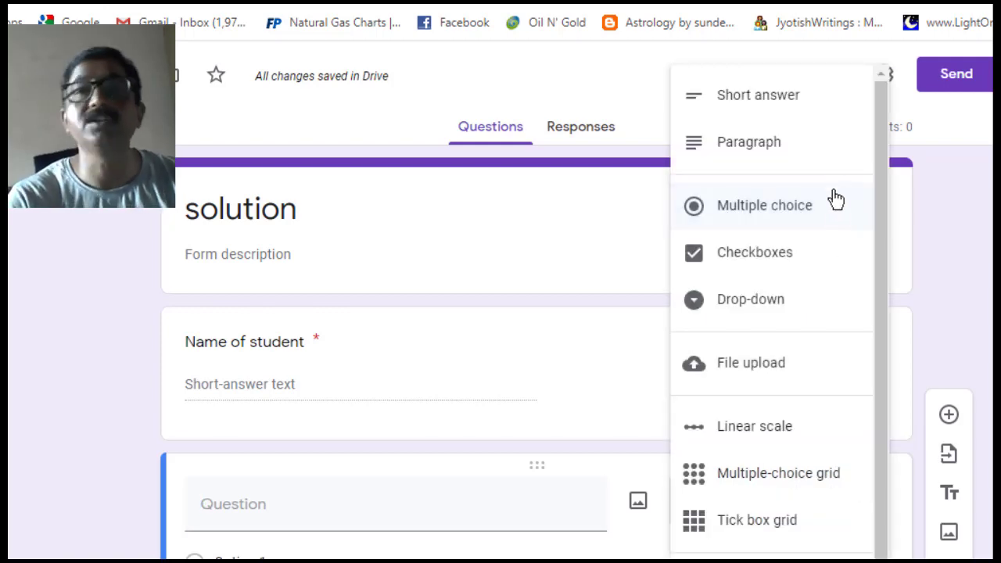
left_click(805, 116)
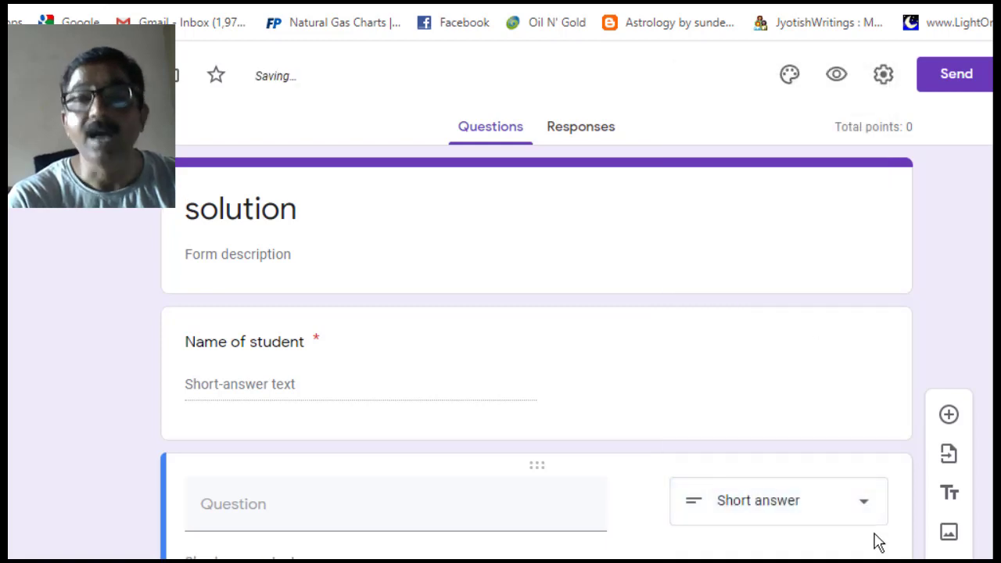
left_click(867, 511)
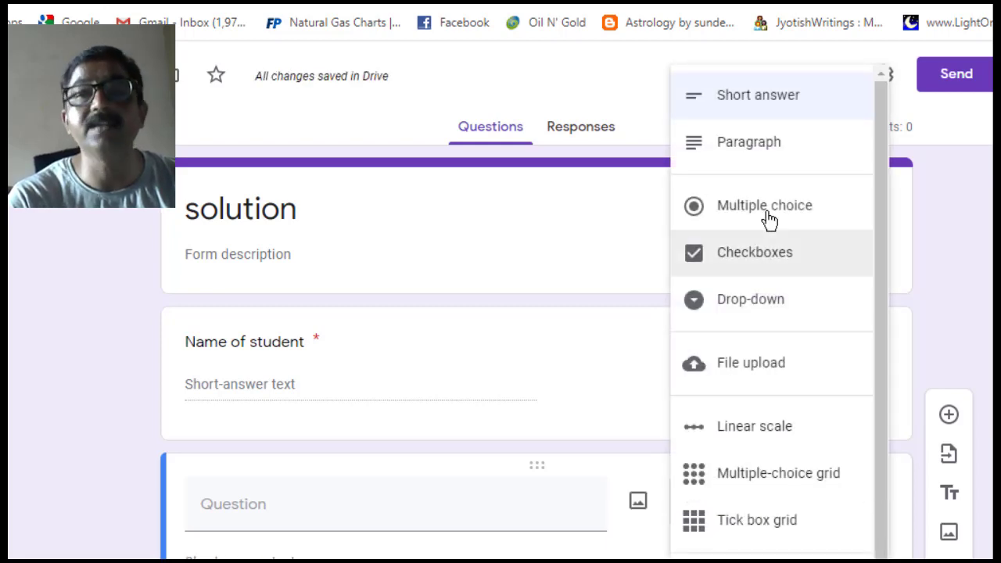
left_click(742, 148)
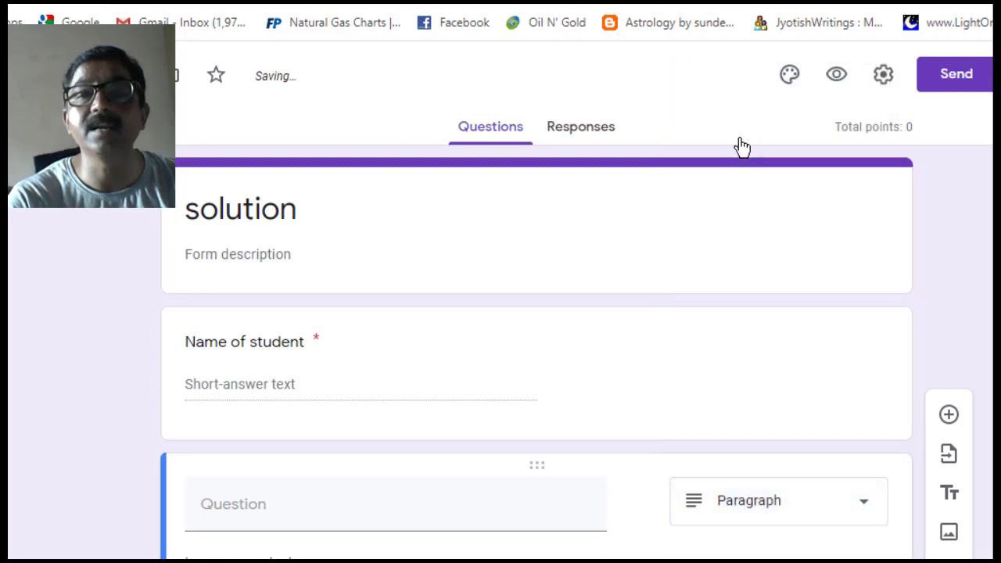
left_click(863, 510)
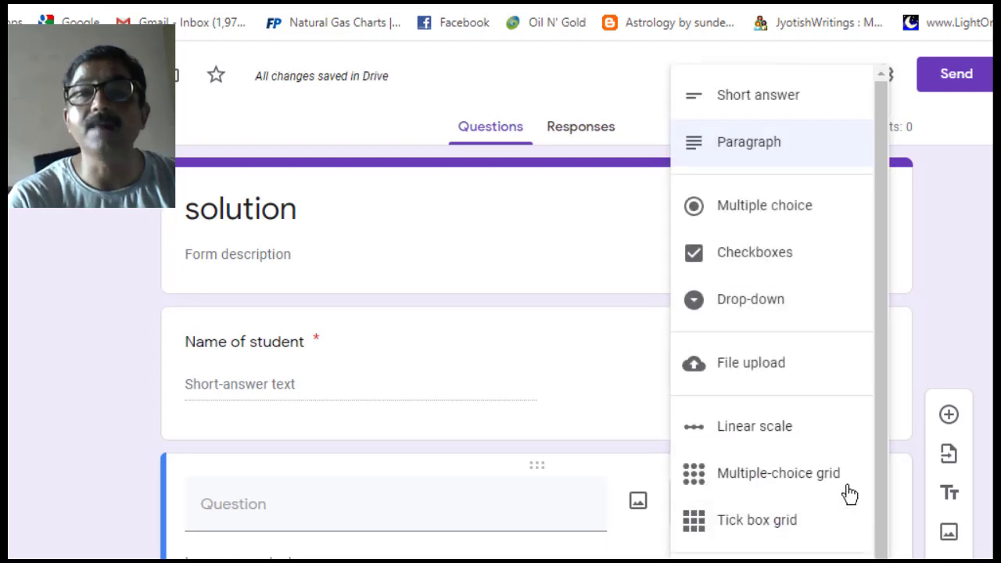
left_click(726, 209)
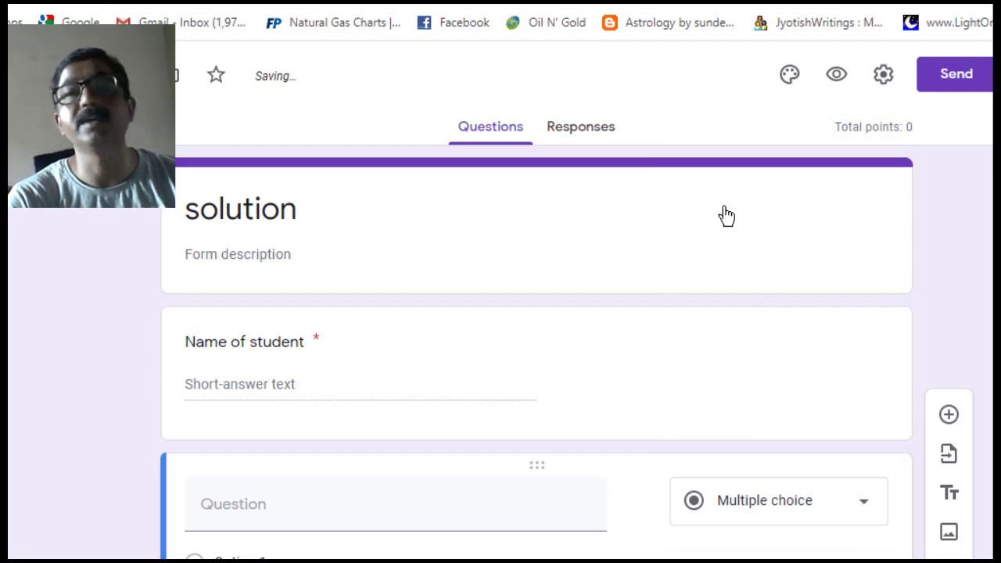
- Limit the form to 1 response per respondent in Settings and save
left_click(884, 80)
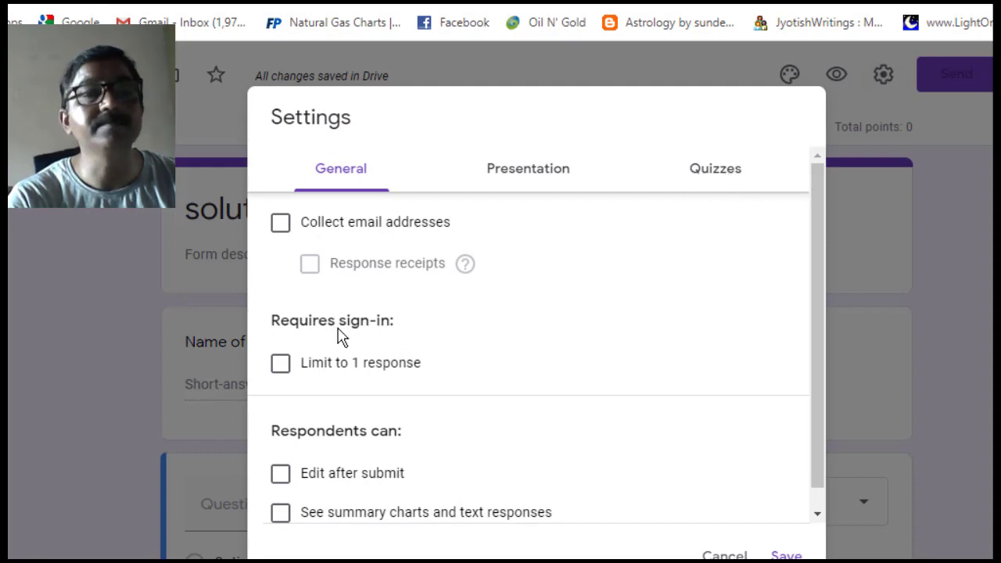
left_click(280, 363)
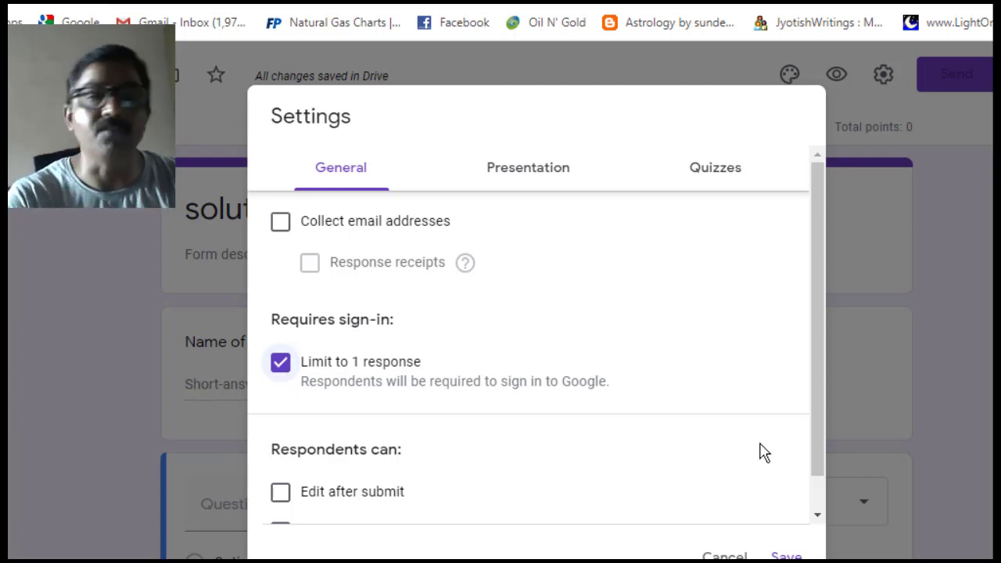
scroll(816, 445, "down", 1)
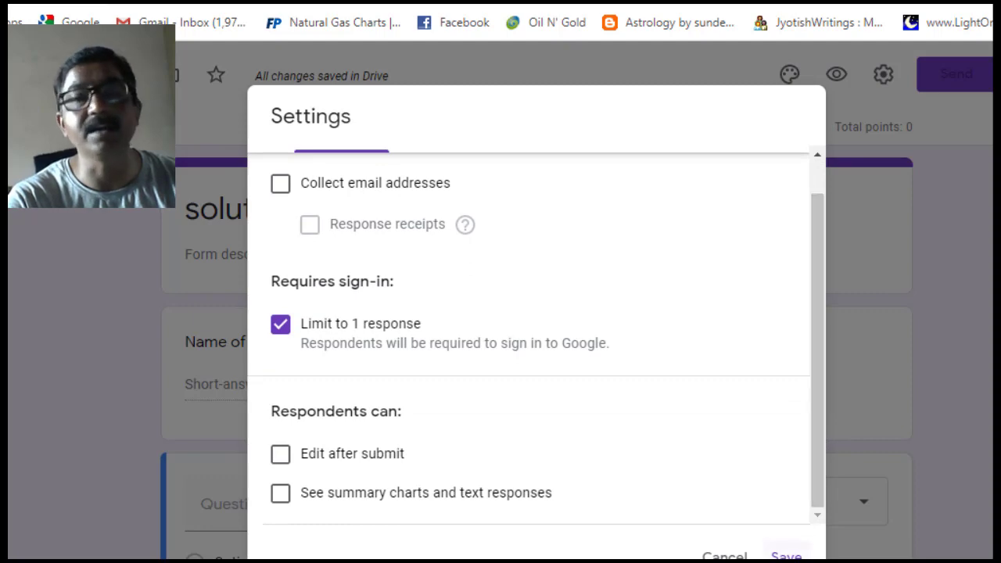
left_click(785, 556)
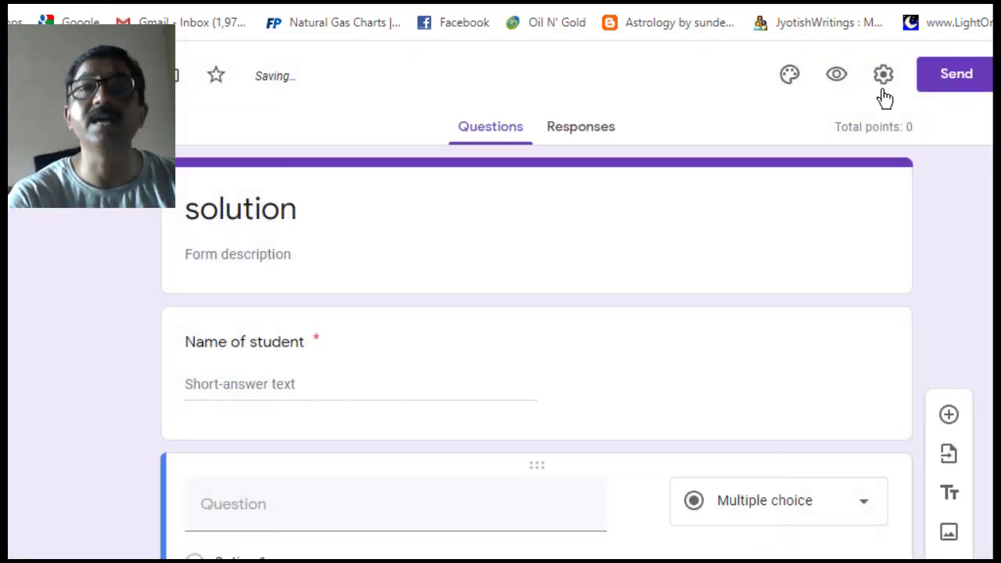
- Check the Quizzes settings to confirm 'Make this a quiz' is on, then return to the form
left_click(883, 74)
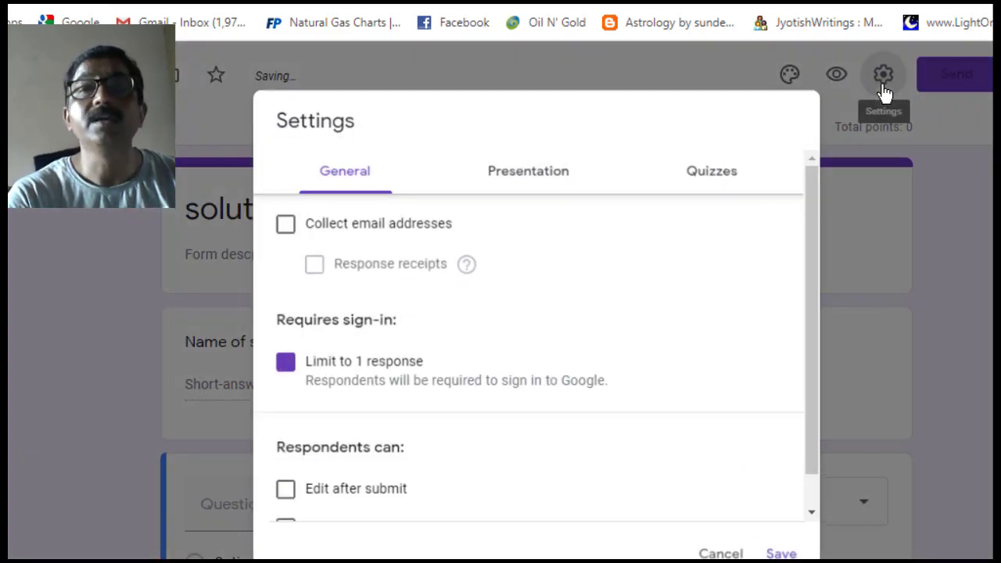
left_click(707, 188)
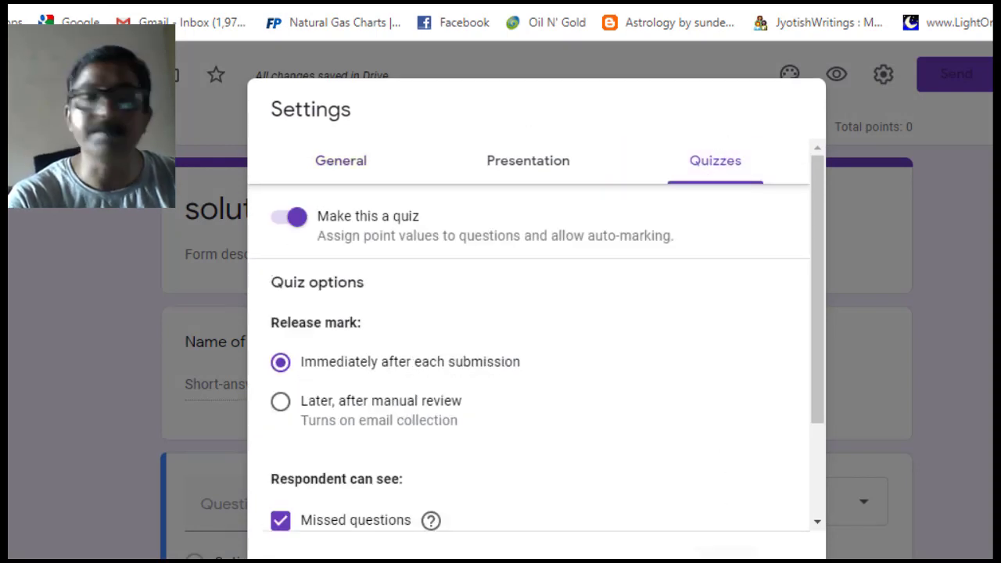
left_click(776, 552)
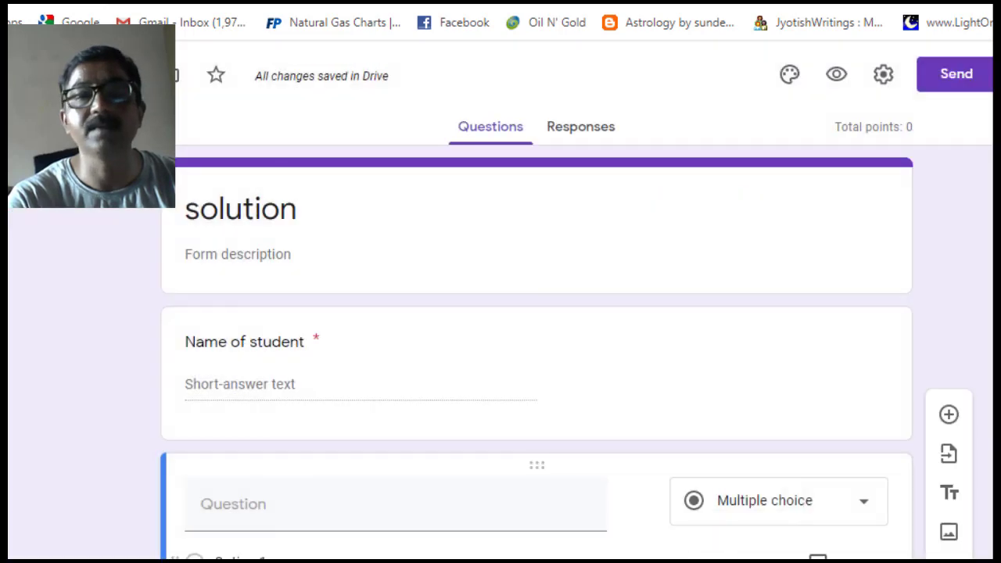
- Title the empty multiple-choice question 'ideal solution is formed'
left_click(262, 509)
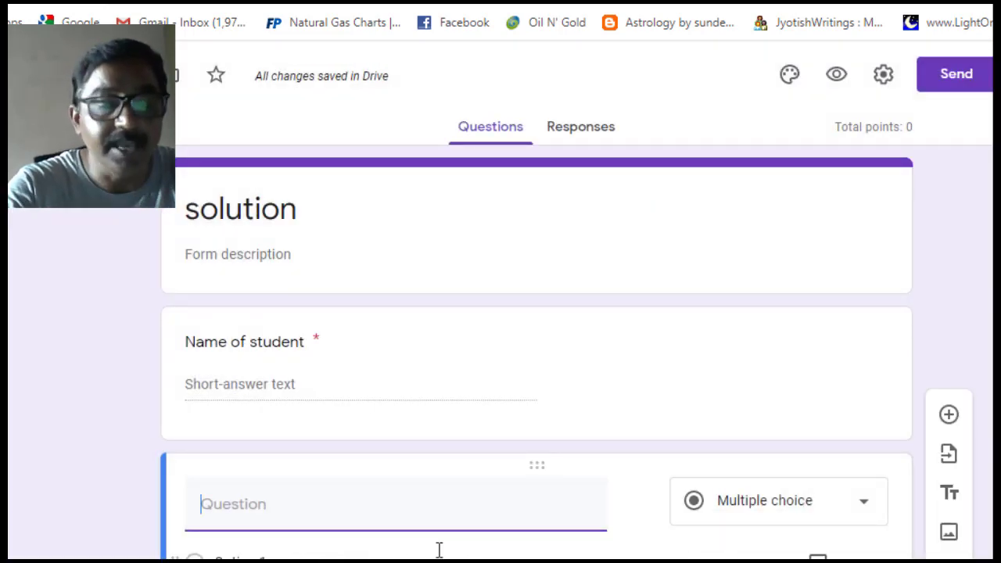
type("i")
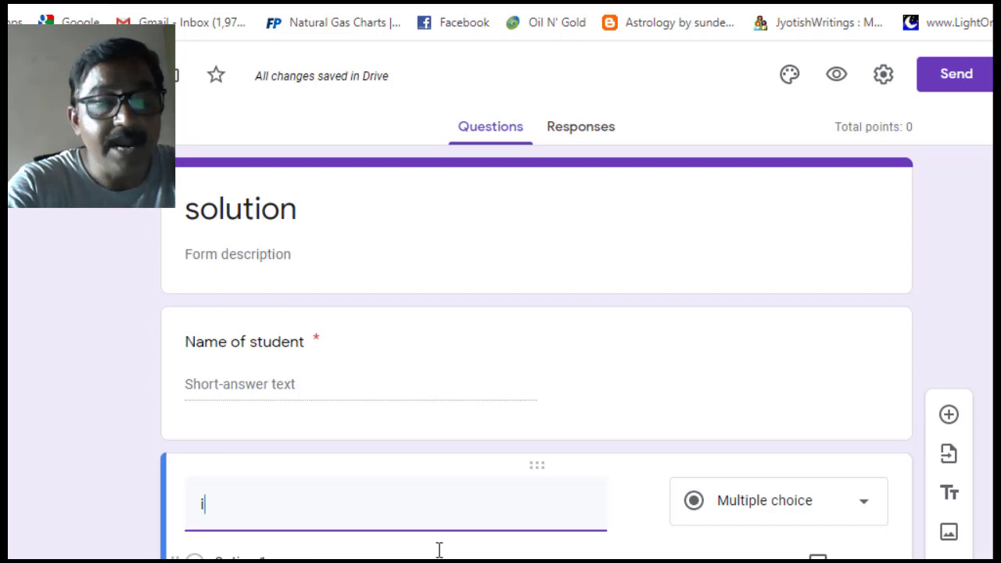
type("deal")
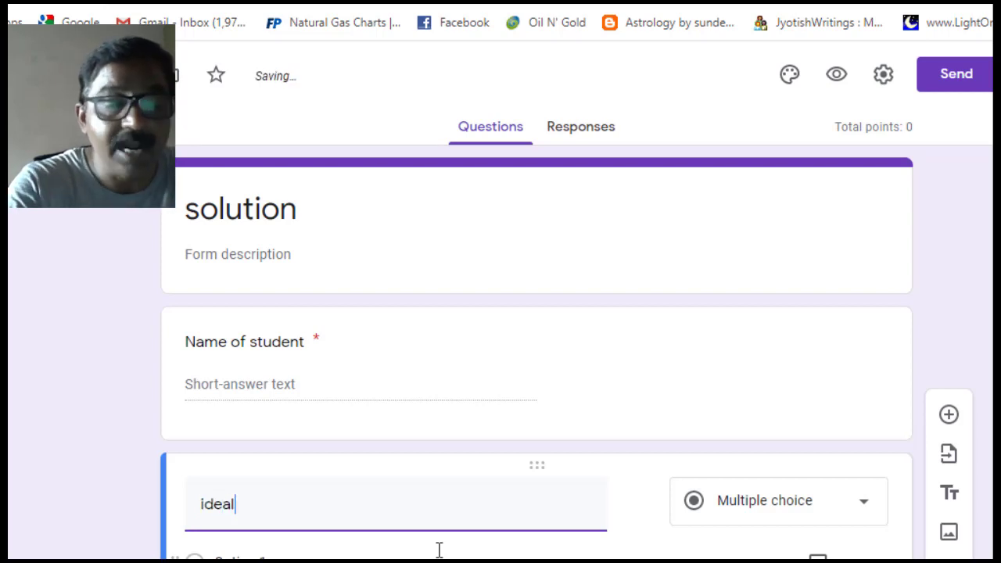
type(" solution ")
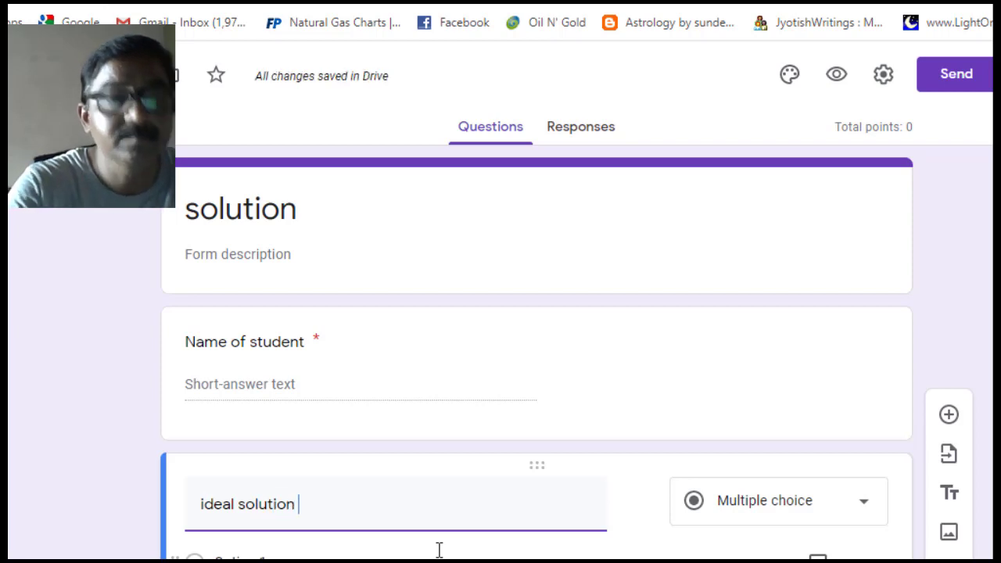
type("is fo")
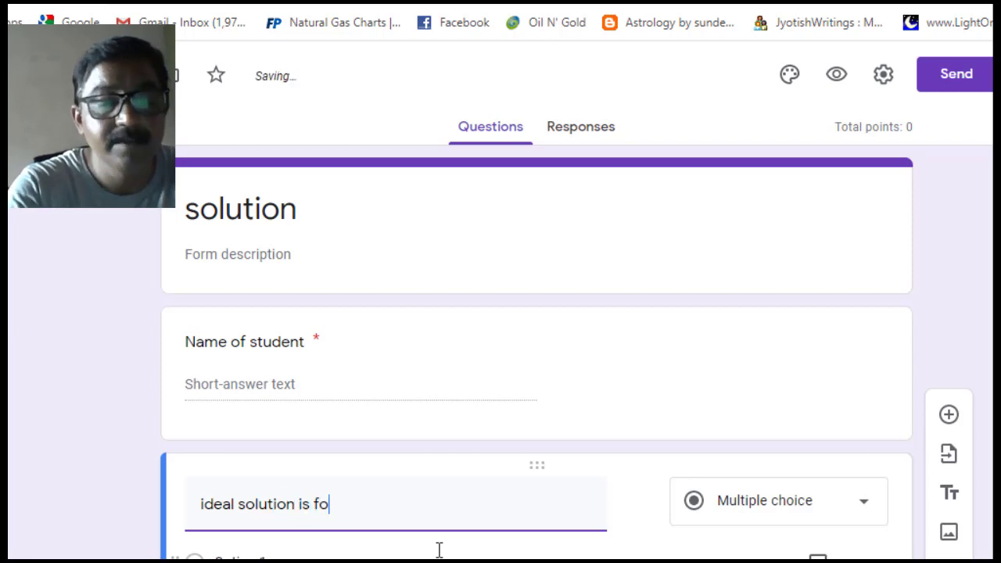
type("rmed")
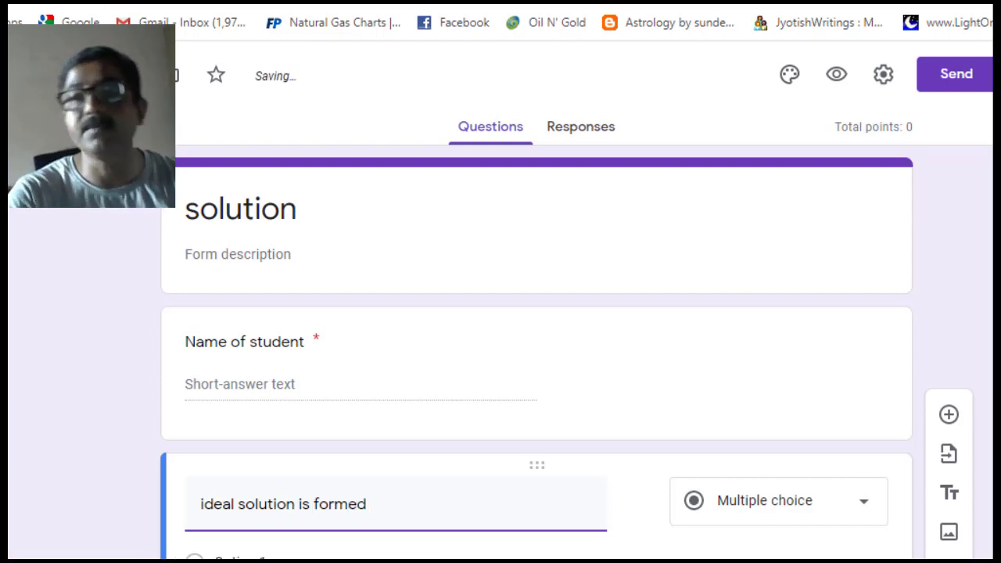
scroll(538, 301, "down", 3)
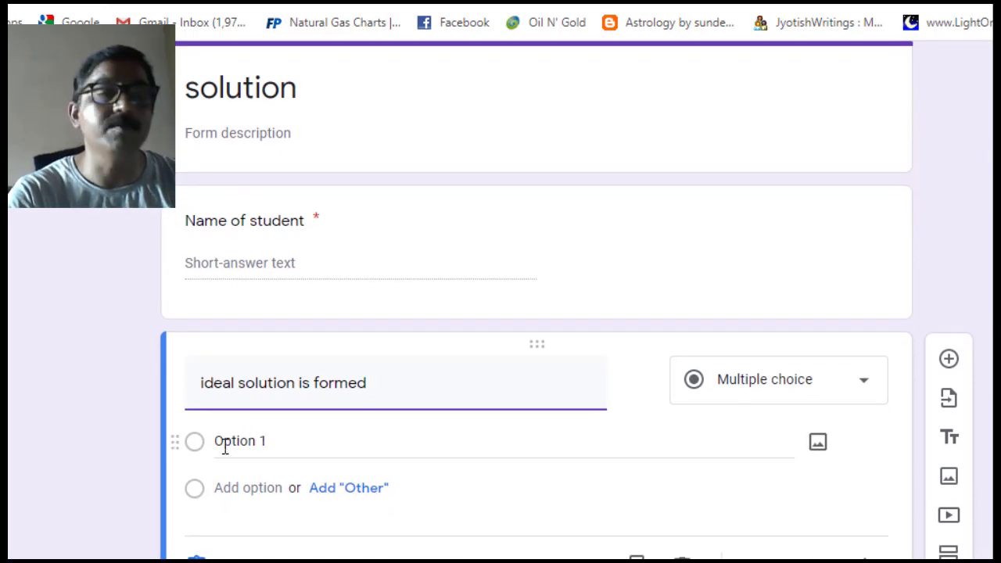
- Enter the first three answer choices: methanol and water, heptane and octane, acetone and chloroform
left_click(225, 446)
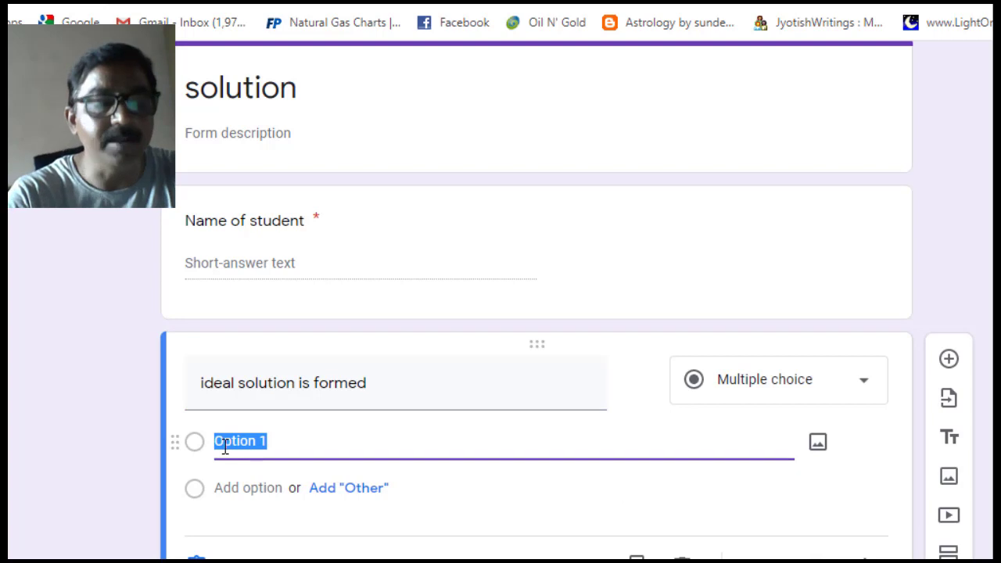
type("met")
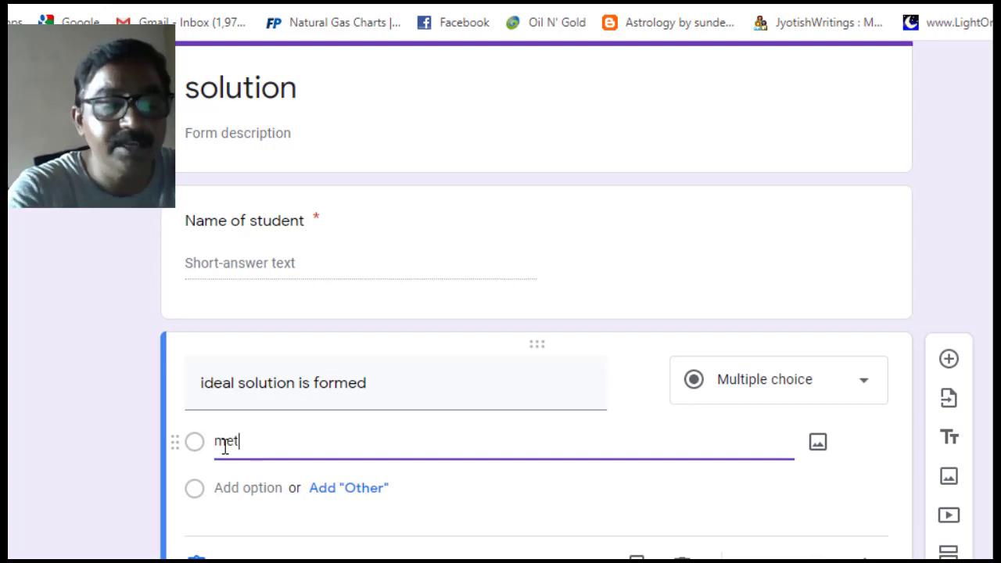
type("hanol ")
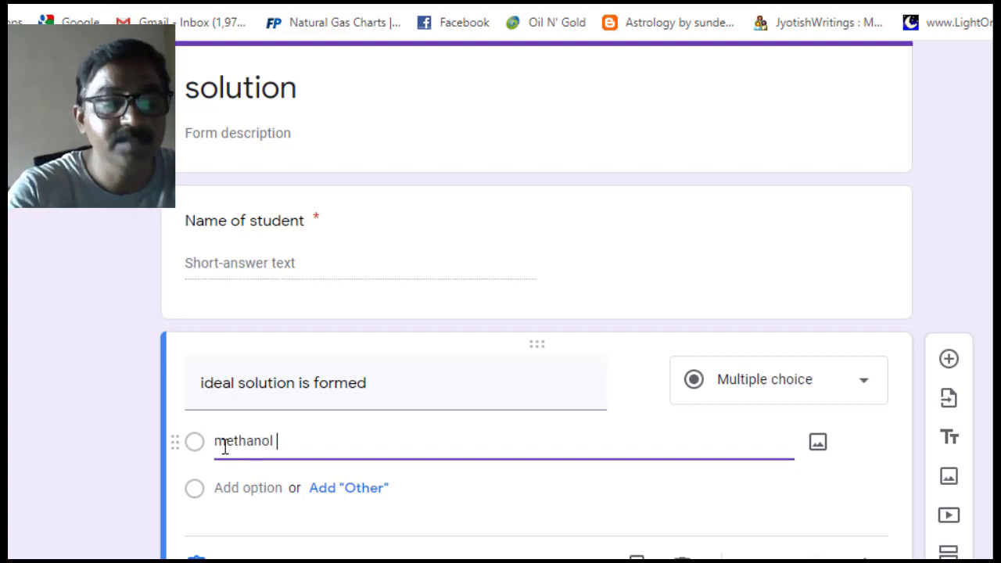
type("and w")
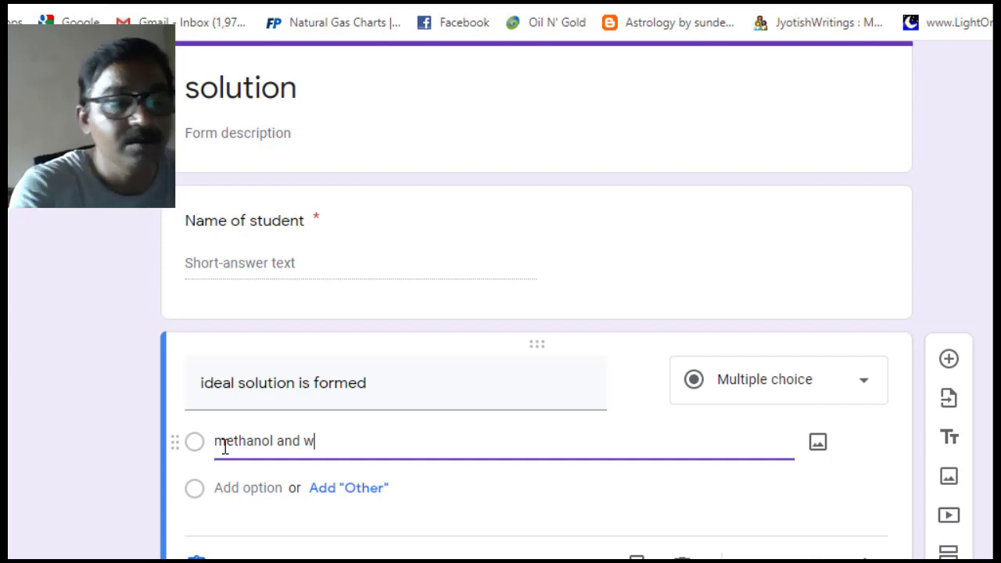
type("ater")
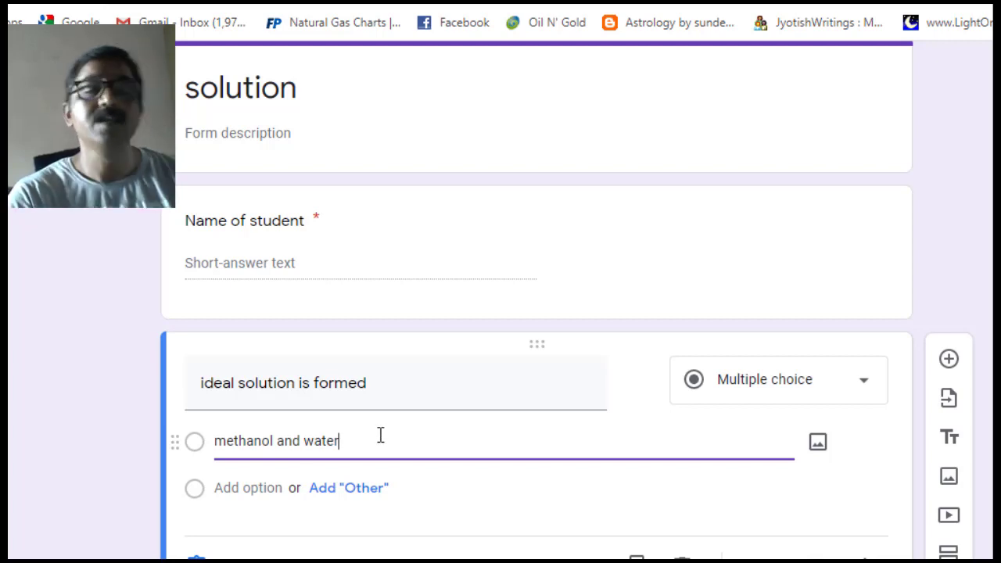
left_click(250, 487)
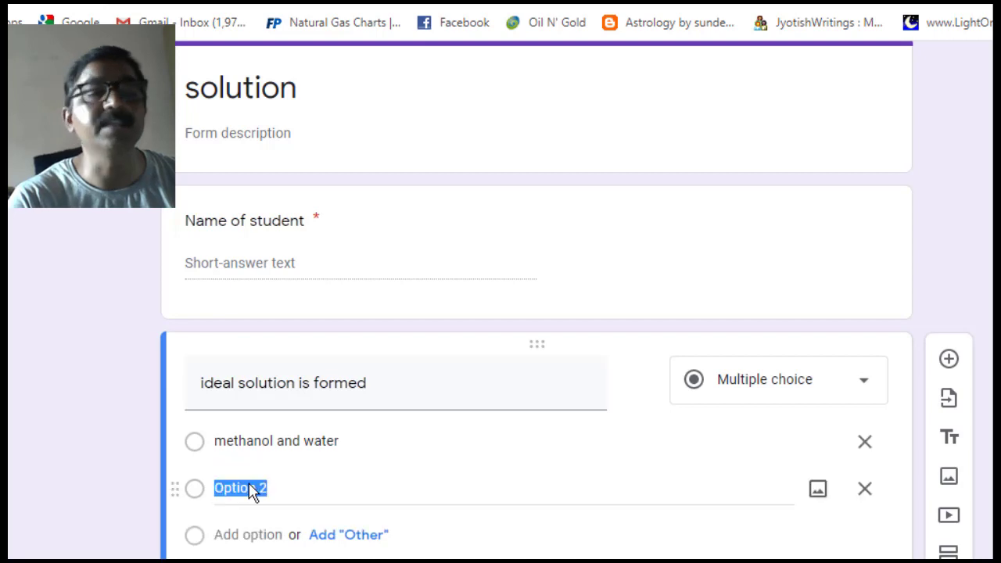
type("h")
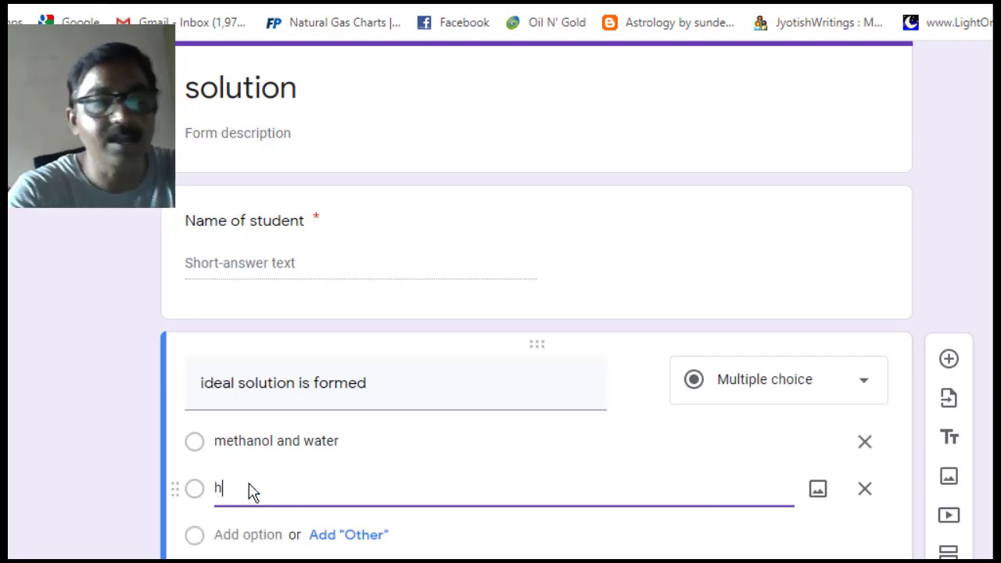
type("epta")
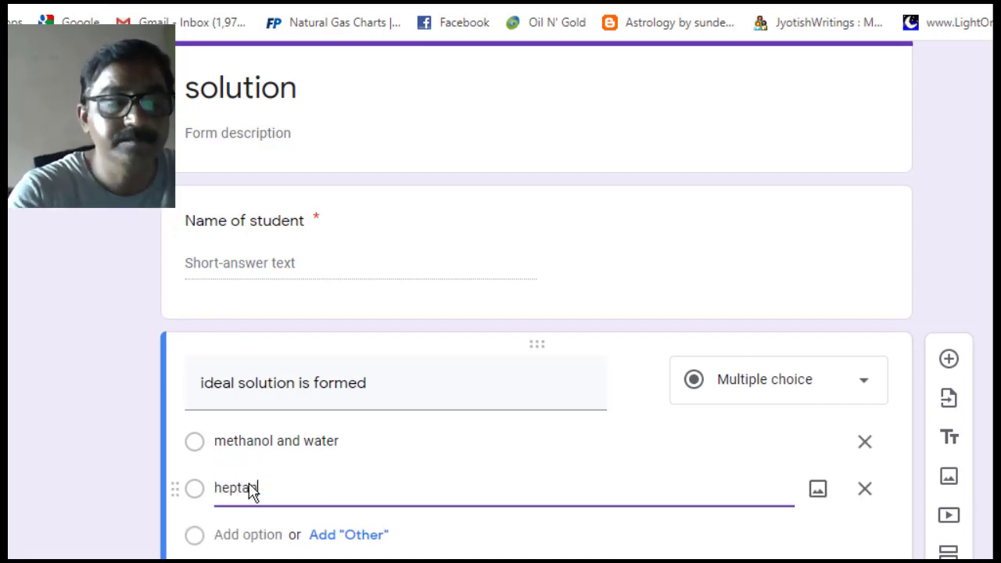
type("ne and ")
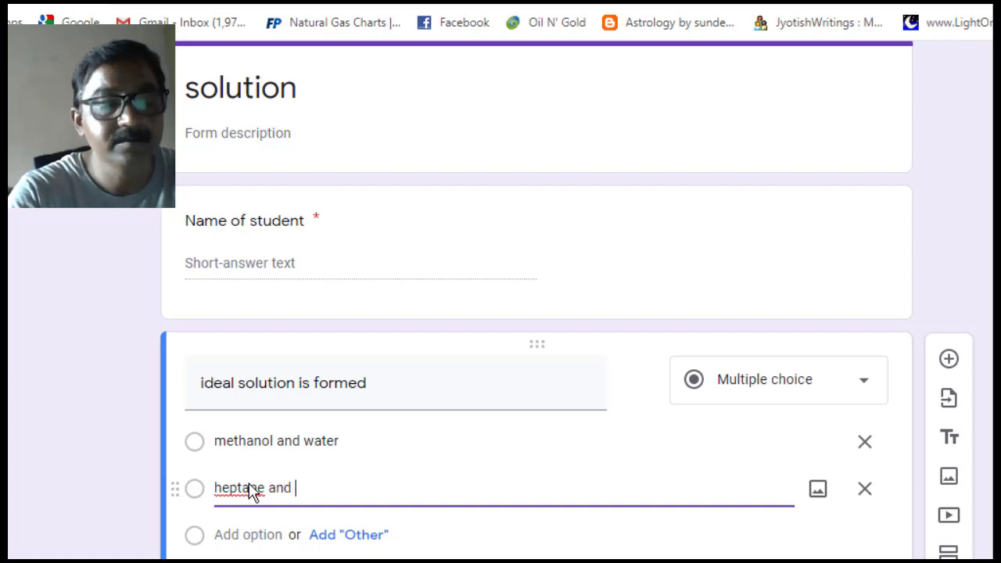
type("octane")
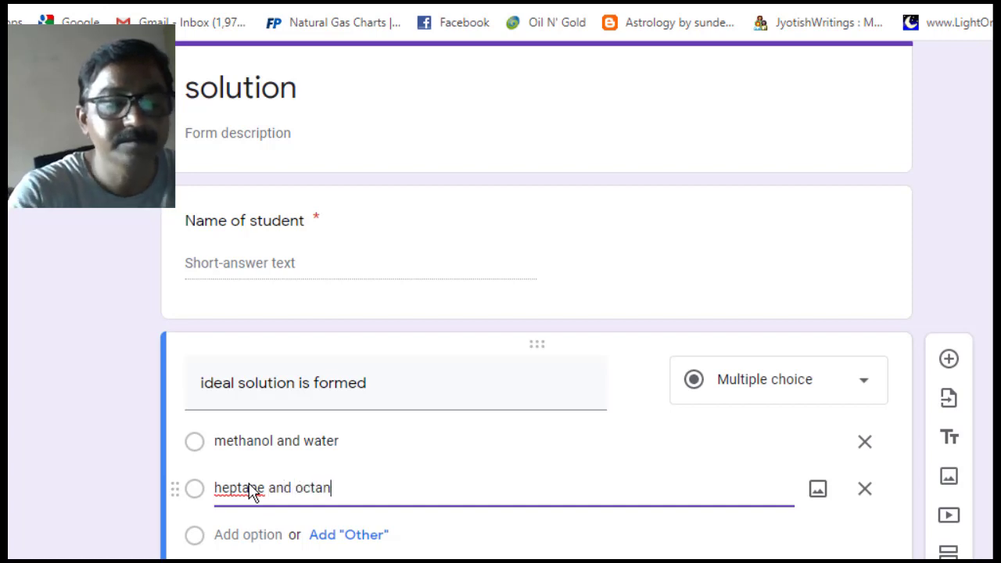
left_click(233, 536)
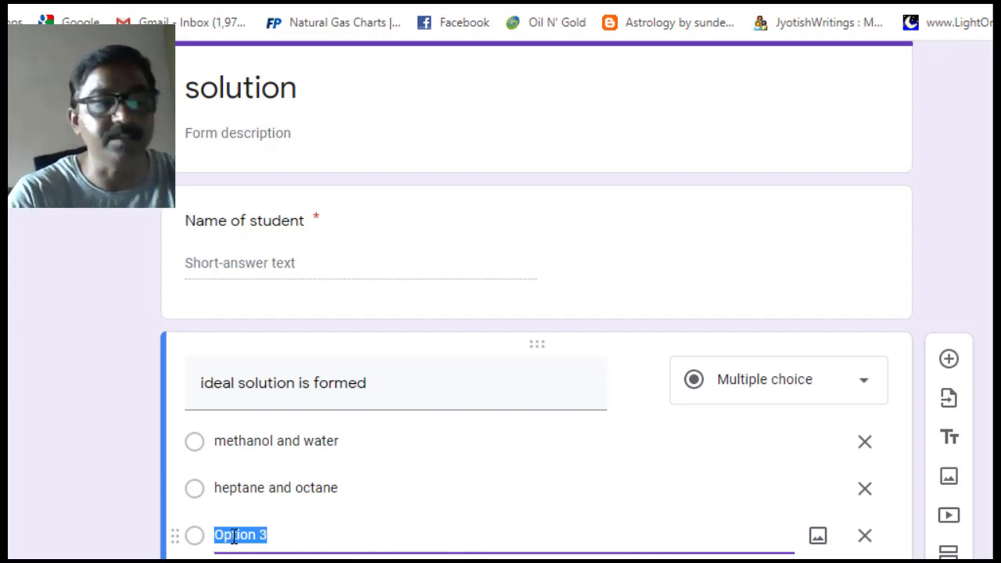
type("ac")
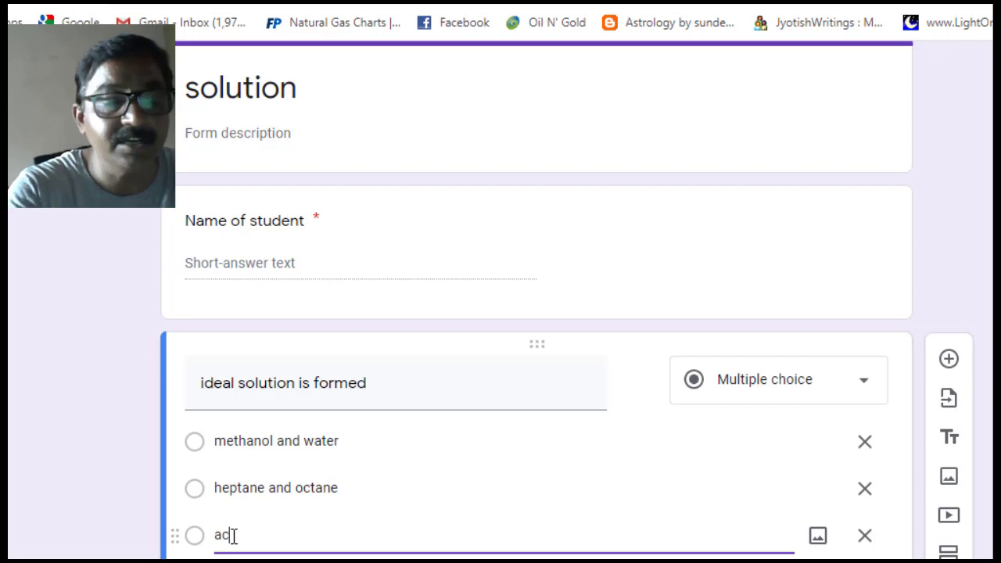
type("etob")
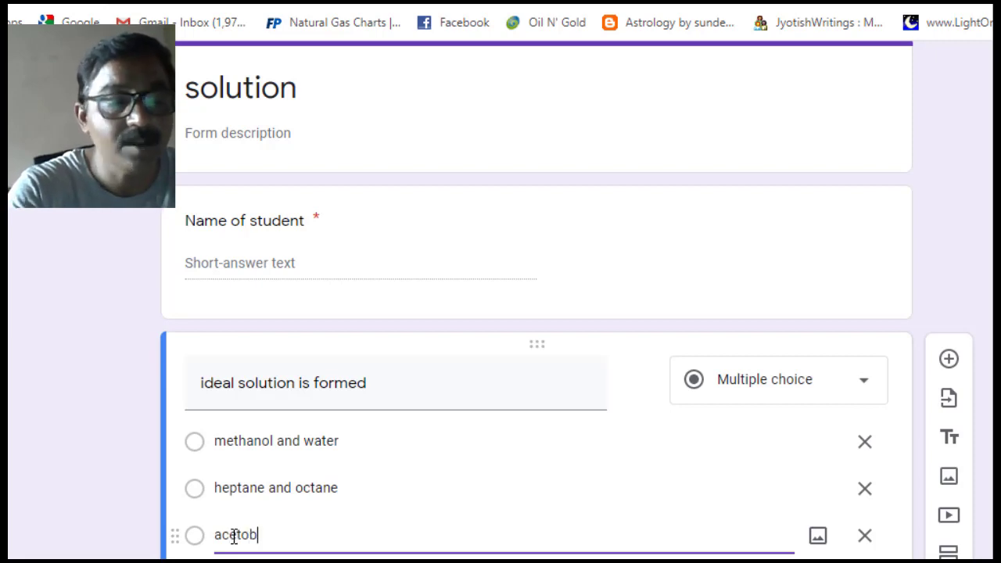
key("BackSpace")
type("ne a")
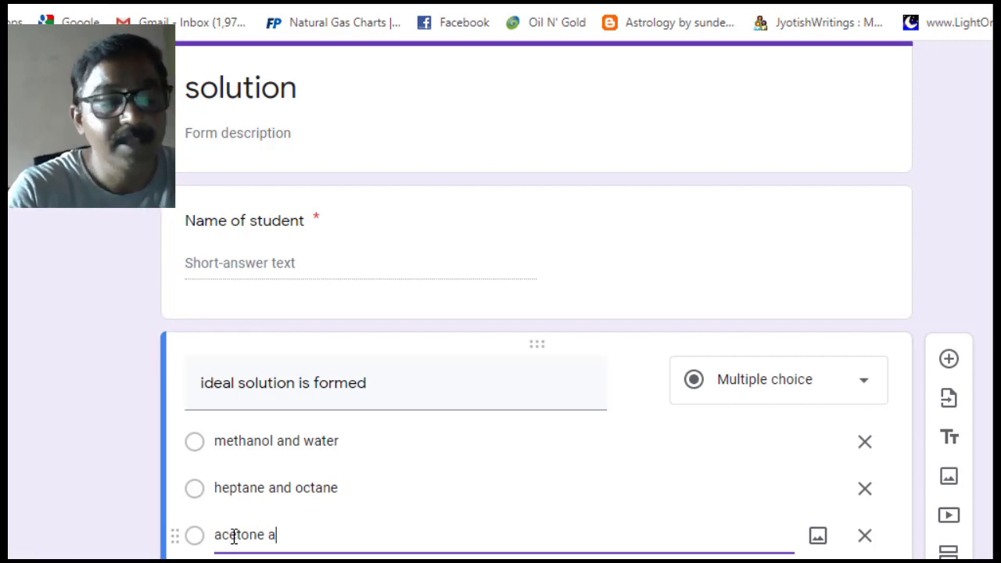
type("nd ")
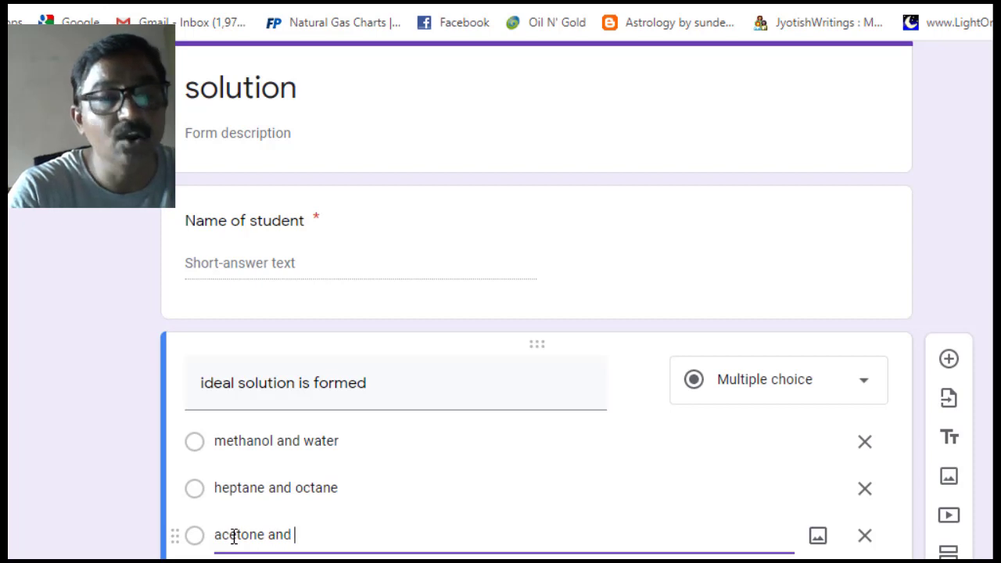
type("chlo")
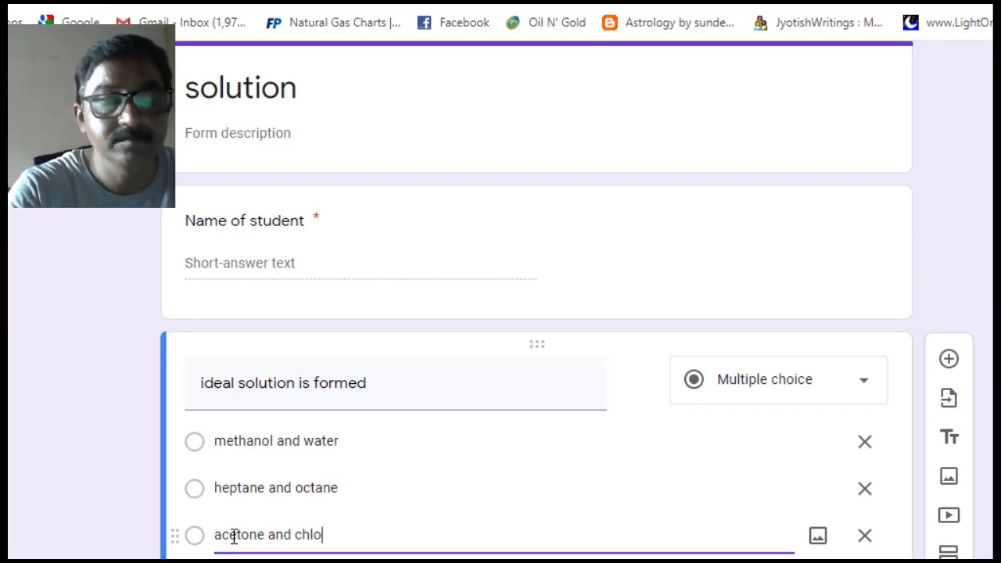
type("roform")
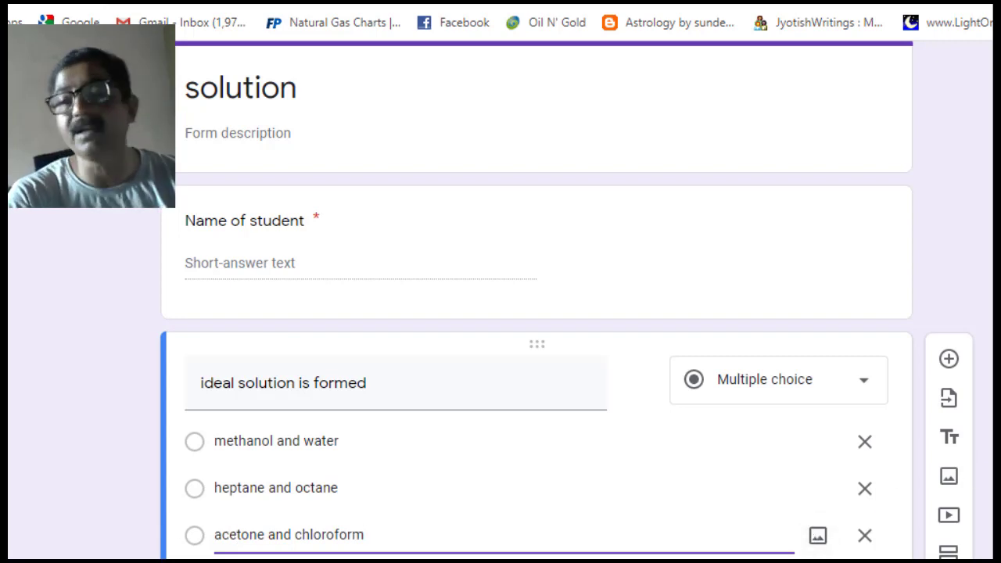
- Add a fourth choice 'CCl4and ethanol', capitalizing its leading C
scroll(500, 351, "down", 1)
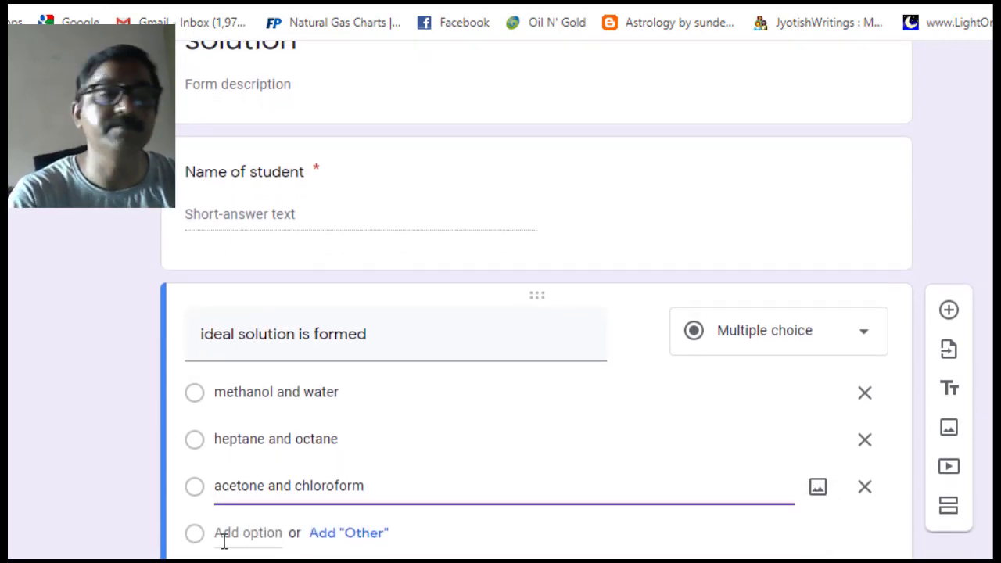
left_click(224, 531)
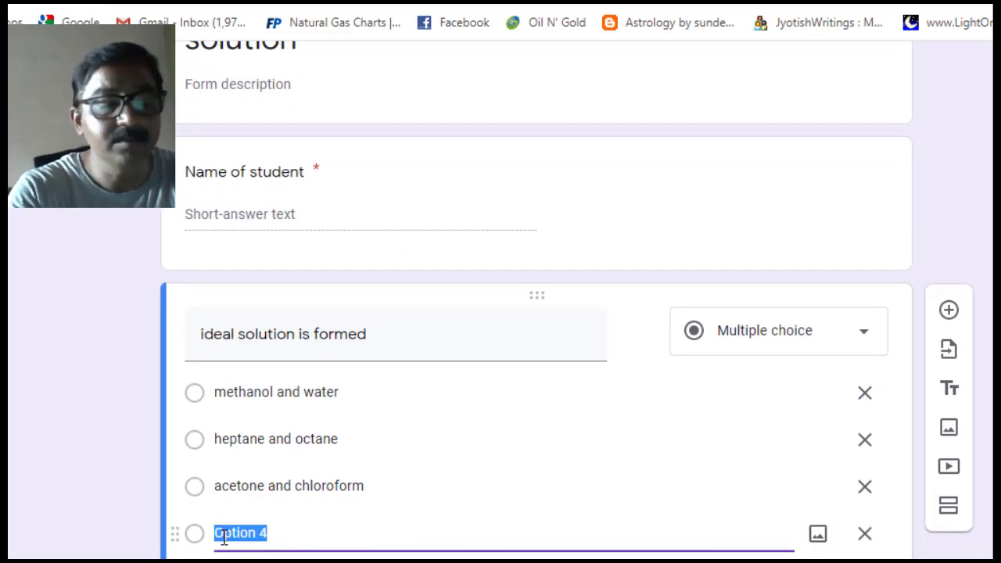
type("c")
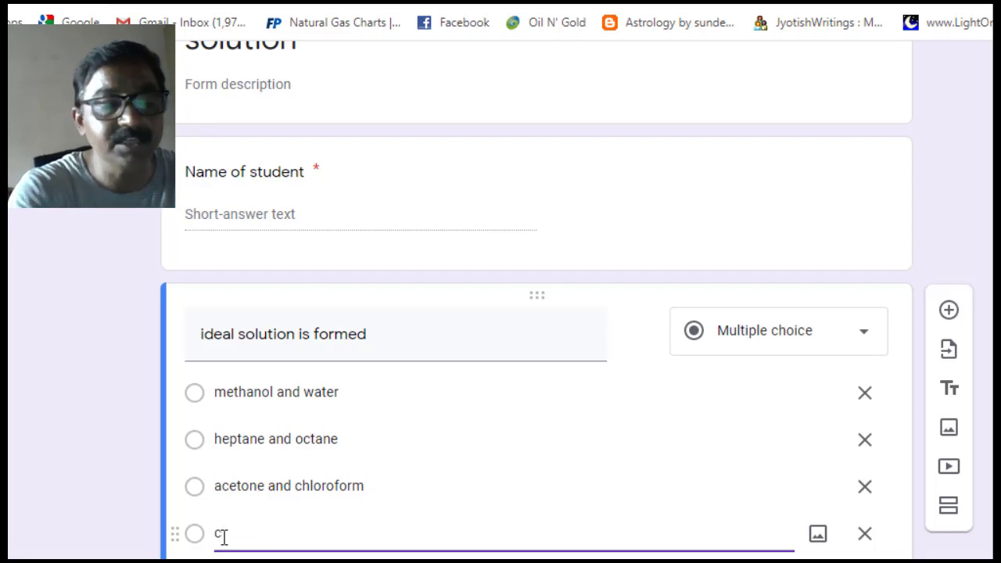
type("cl4")
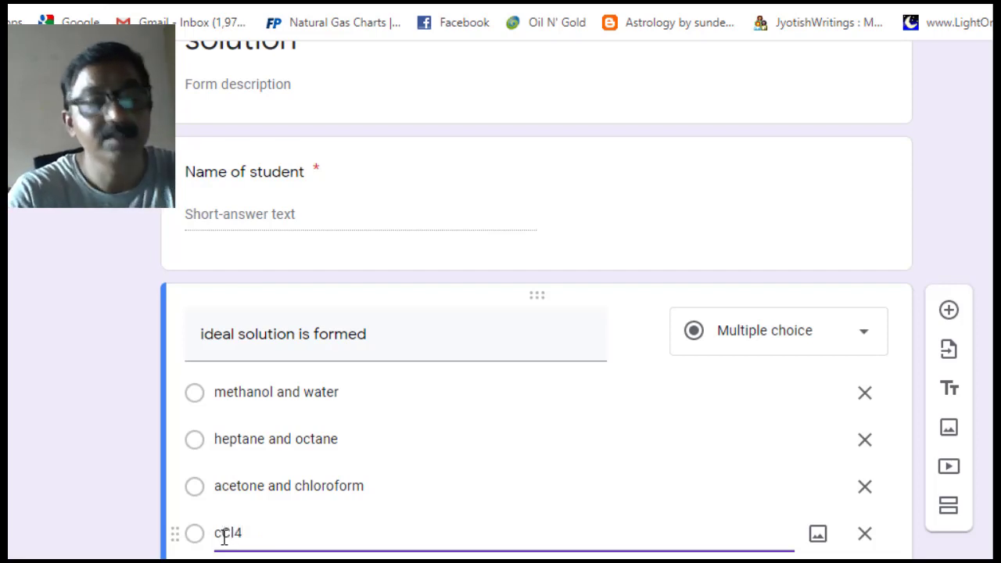
type("and ")
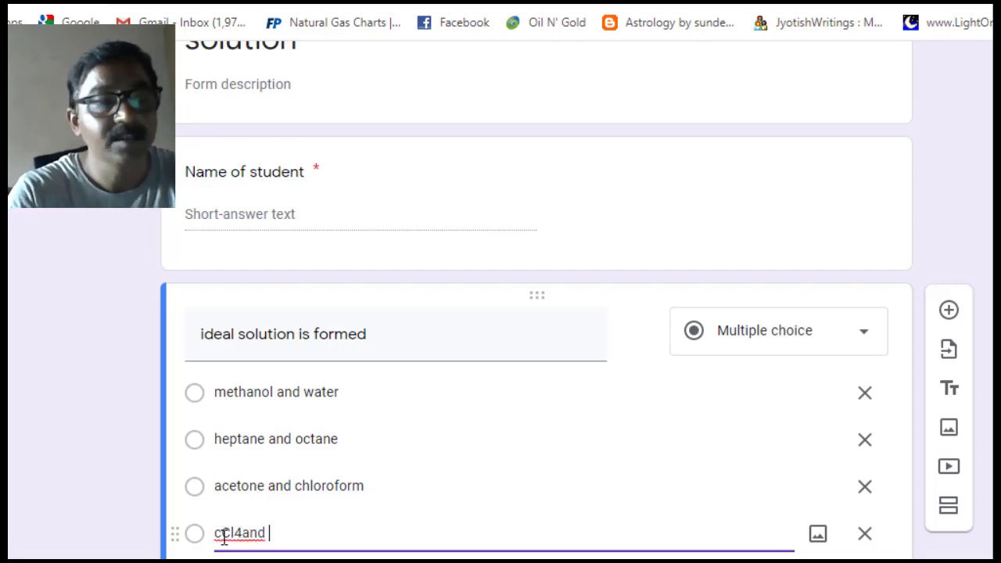
type("eth")
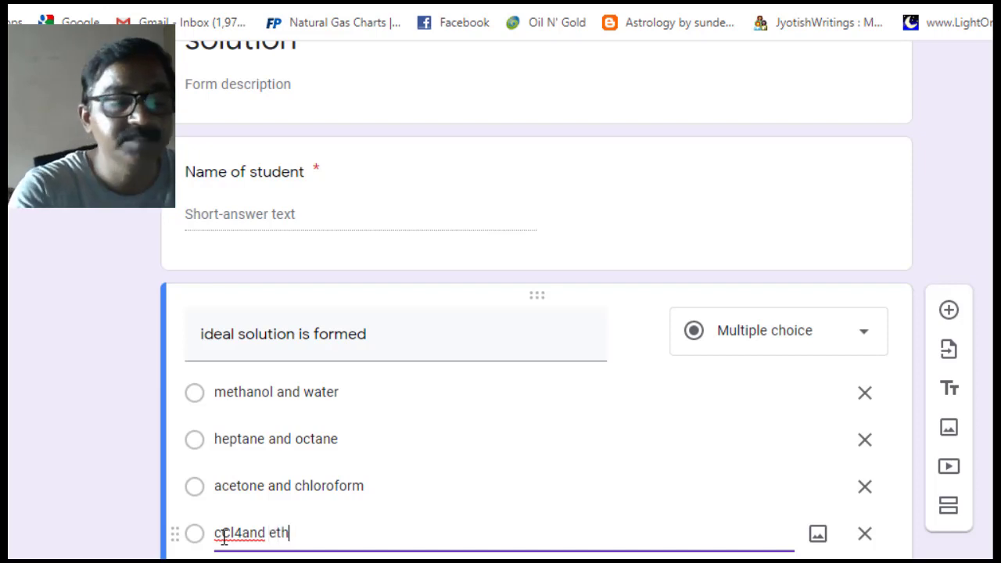
type("anol")
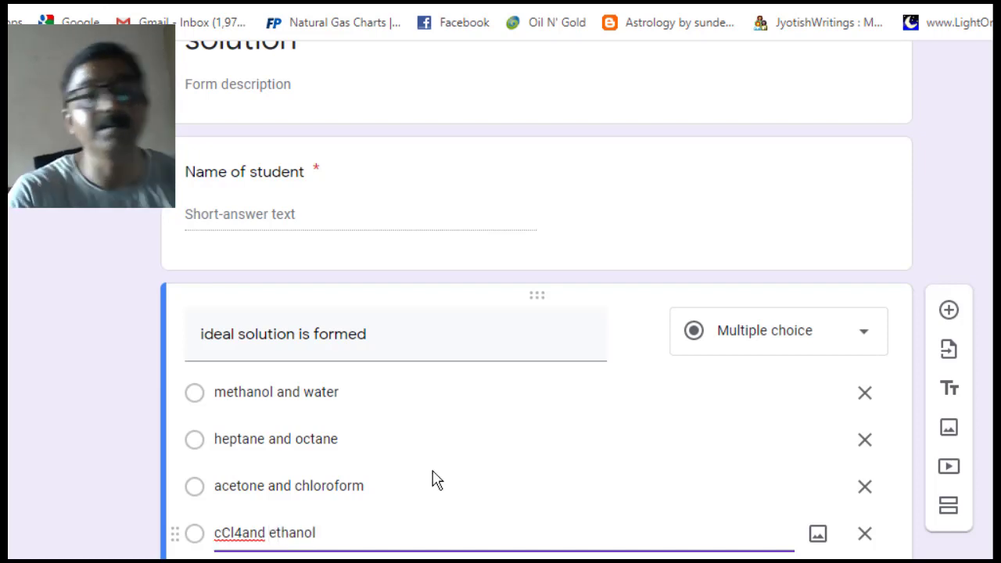
scroll(547, 312, "down", 1)
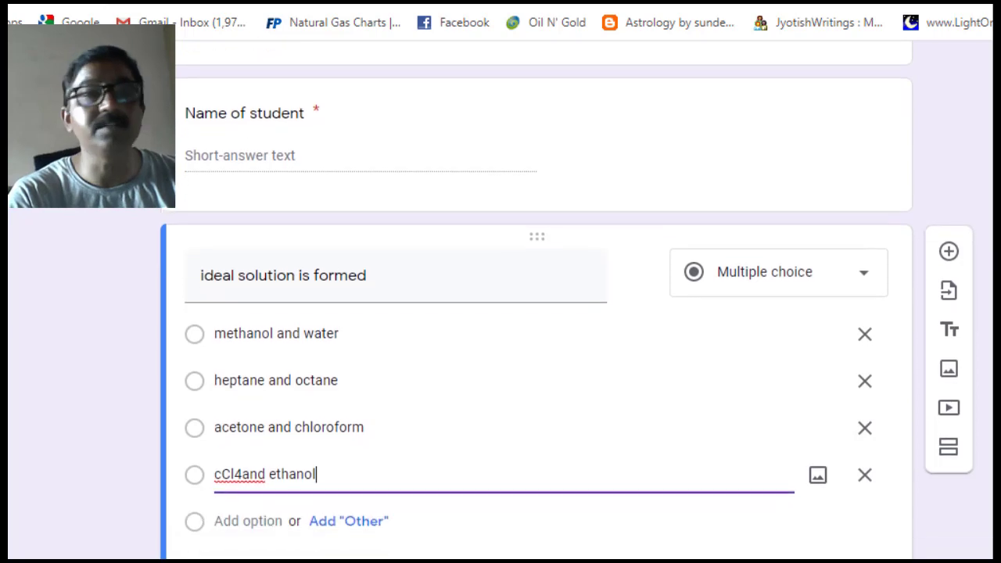
scroll(547, 313, "down", 1)
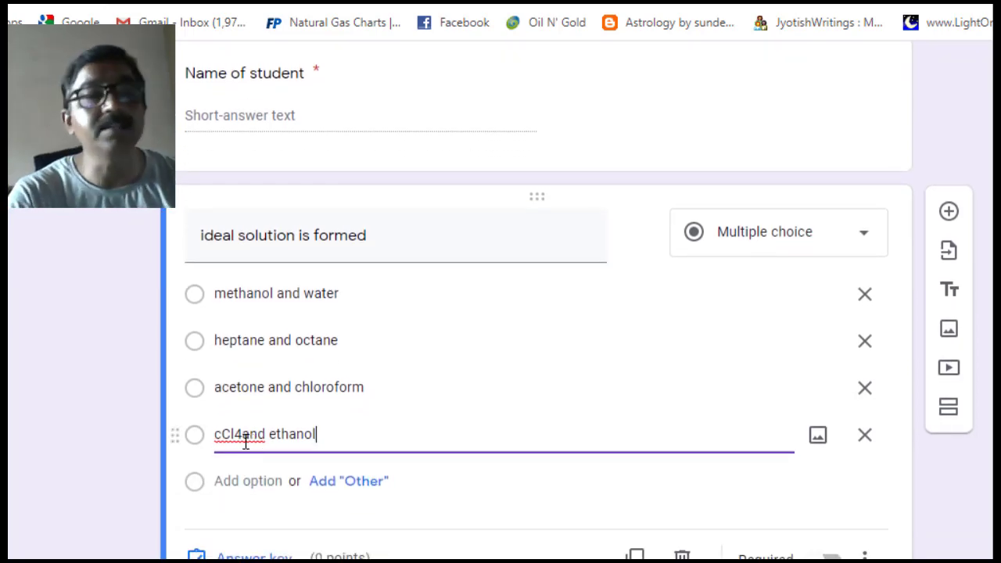
left_click(219, 436)
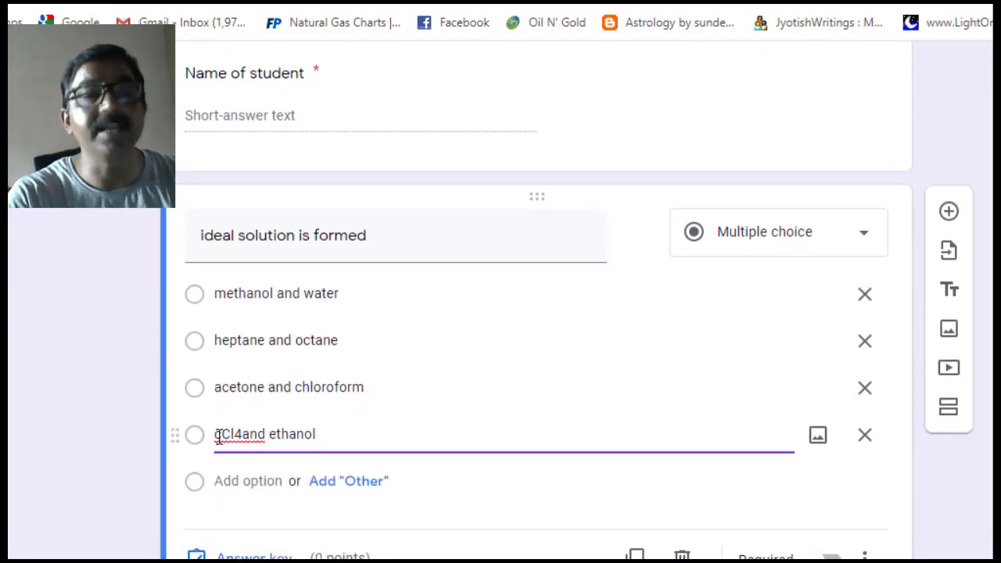
key("Delete")
type("C")
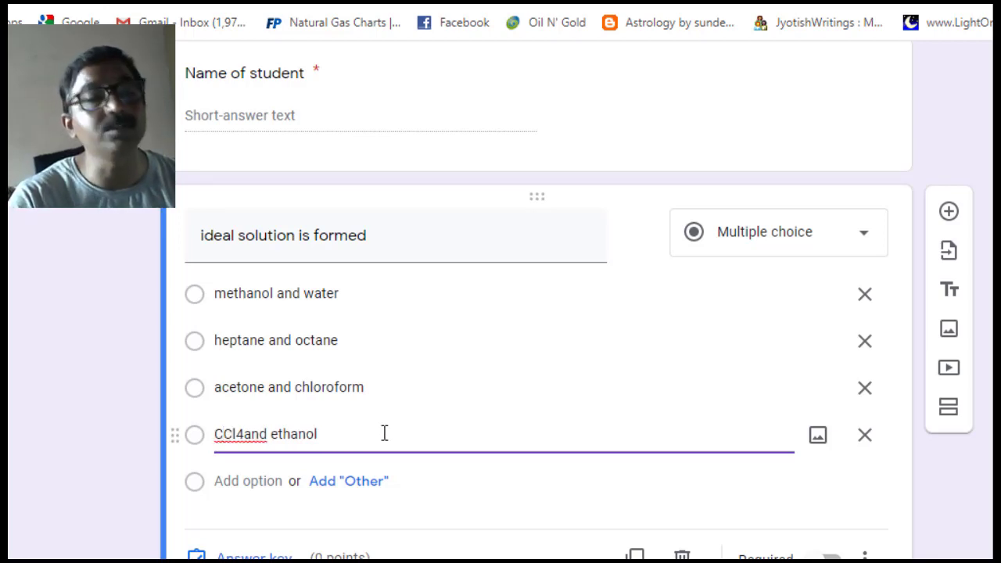
- Mark heptane and octane as the correct answer in the question's answer key
left_click(207, 555)
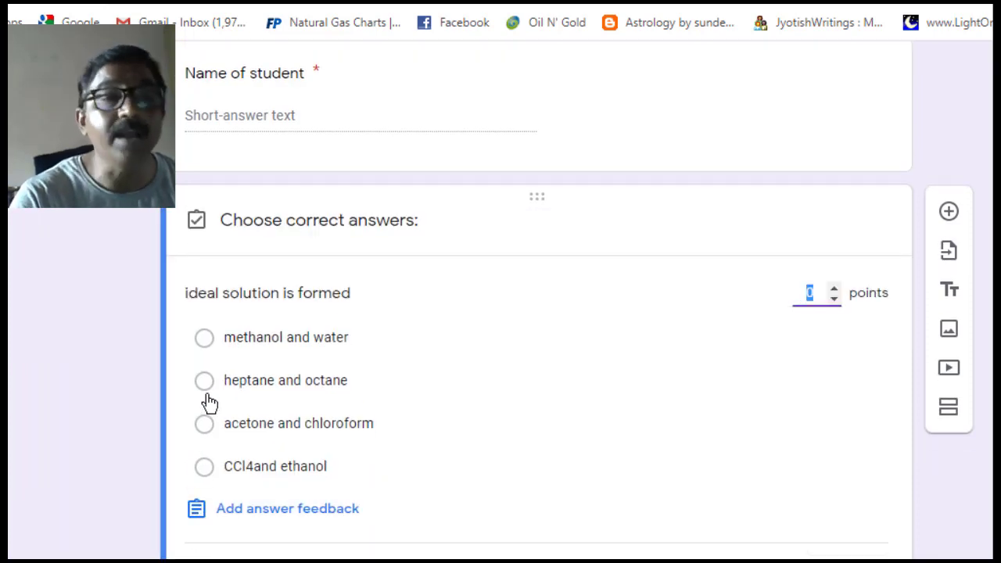
left_click(206, 383)
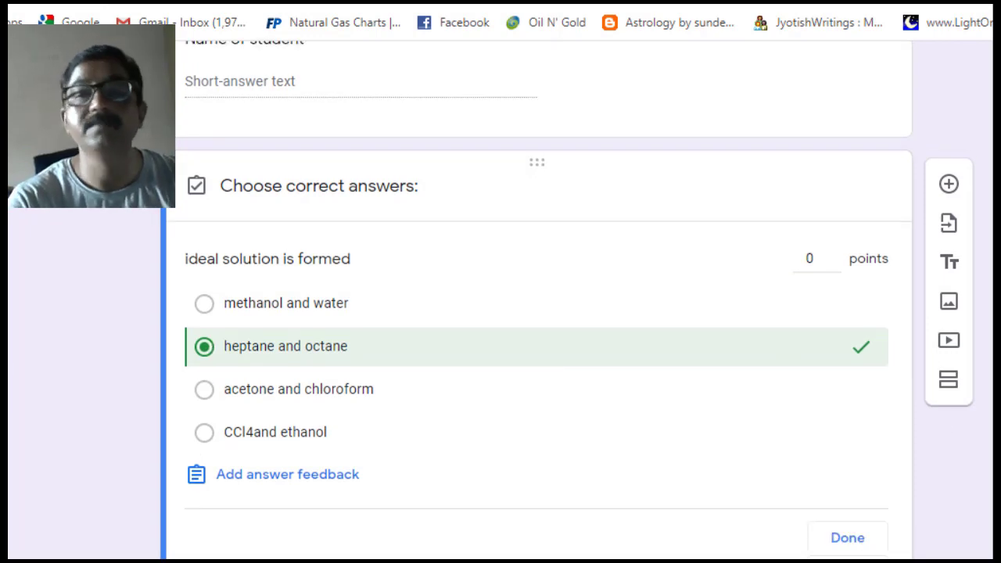
left_click(847, 542)
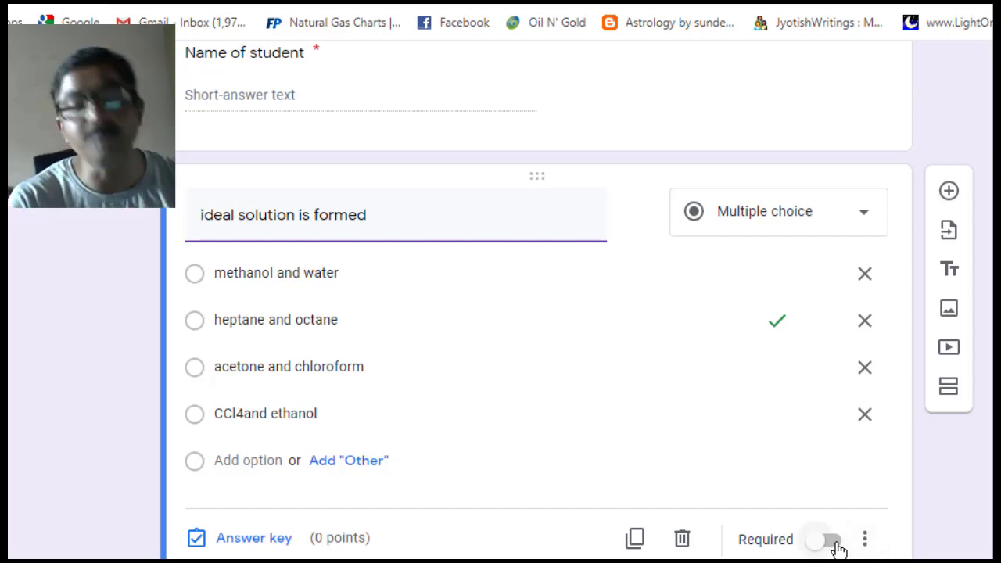
left_click(835, 547)
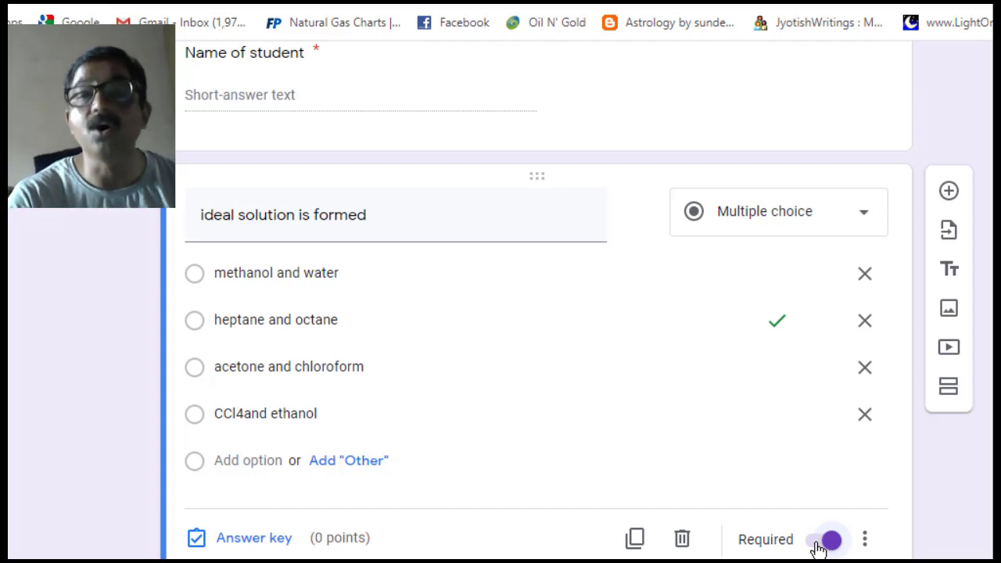
left_click(817, 549)
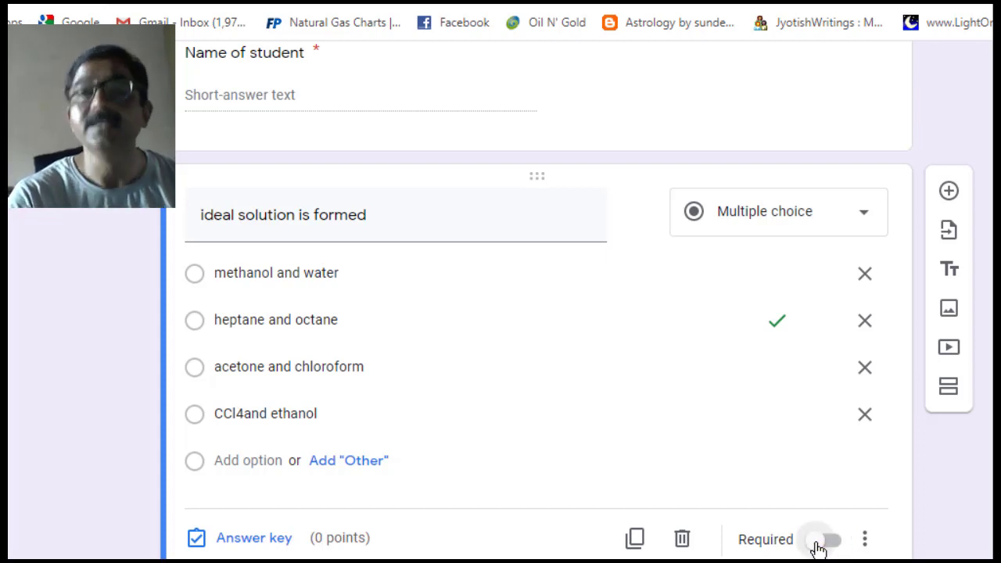
scroll(536, 297, "up", 2)
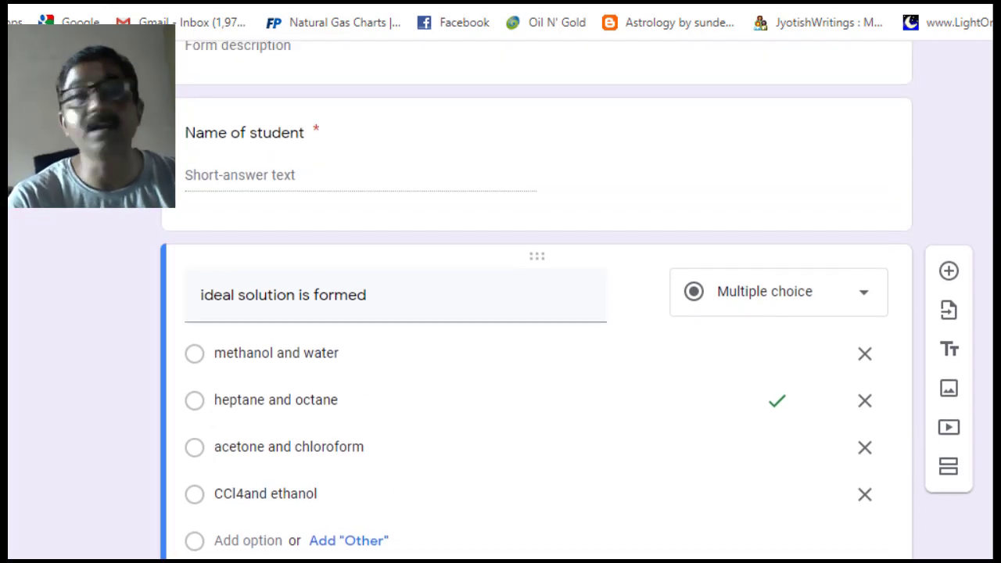
scroll(536, 305, "down", 1)
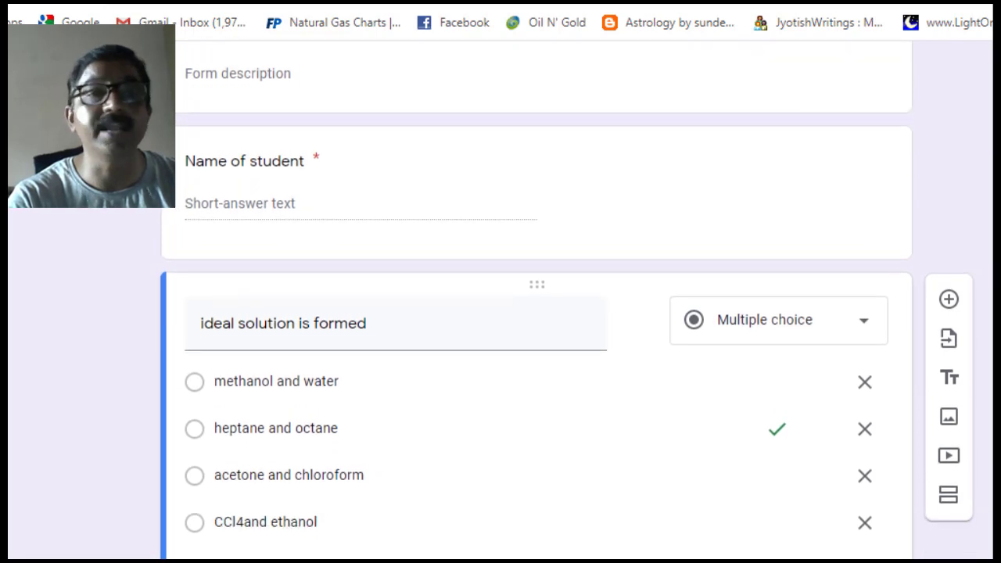
scroll(537, 305, "down", 2)
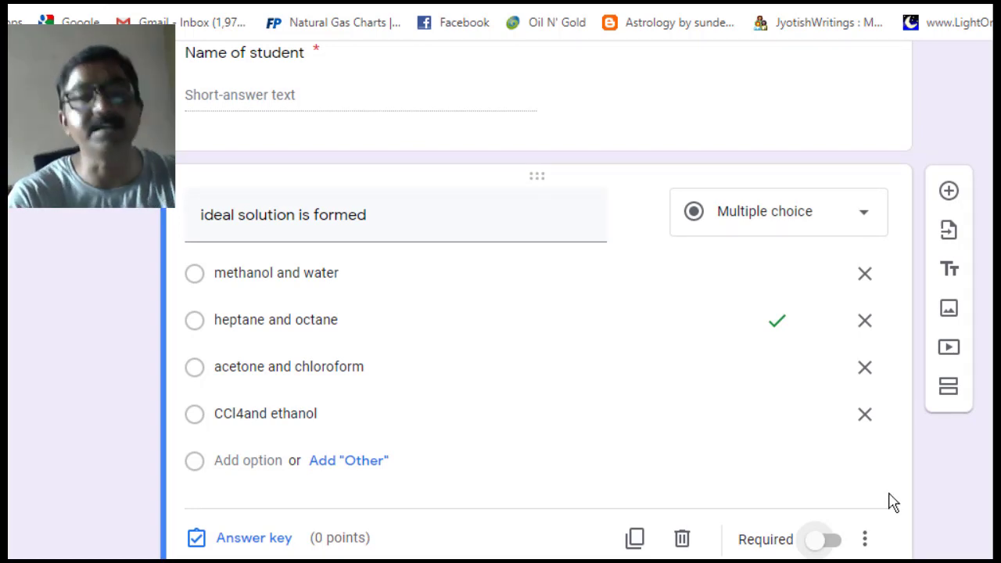
- Duplicate the ideal solution question and retitle the copy 'which concentration depend upon tem'
left_click(635, 540)
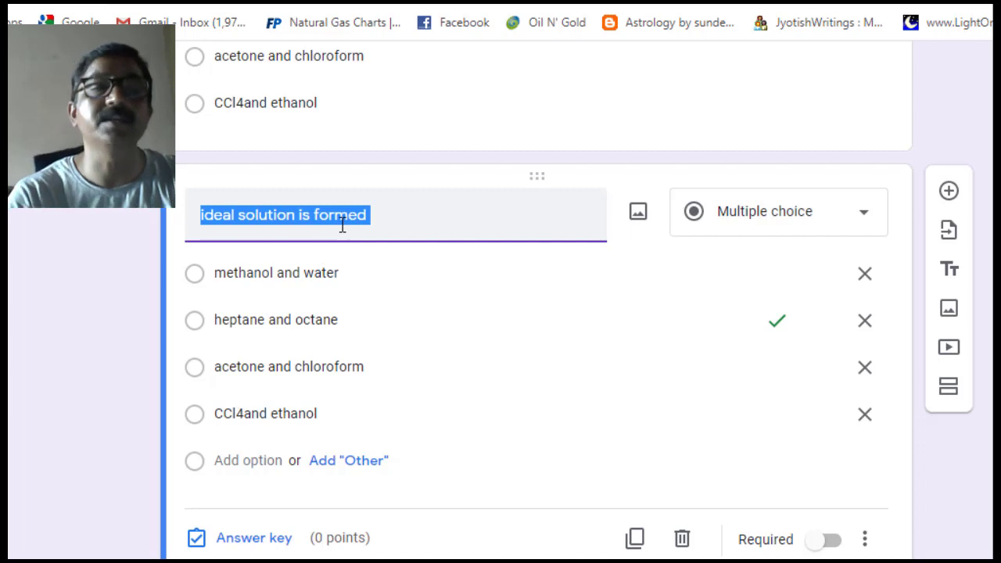
type("mol")
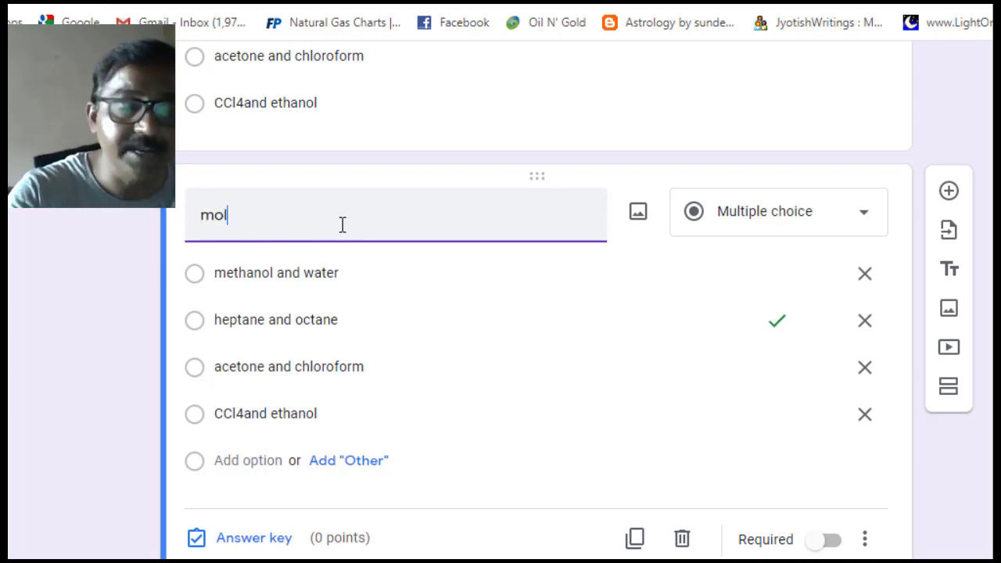
type("ar")
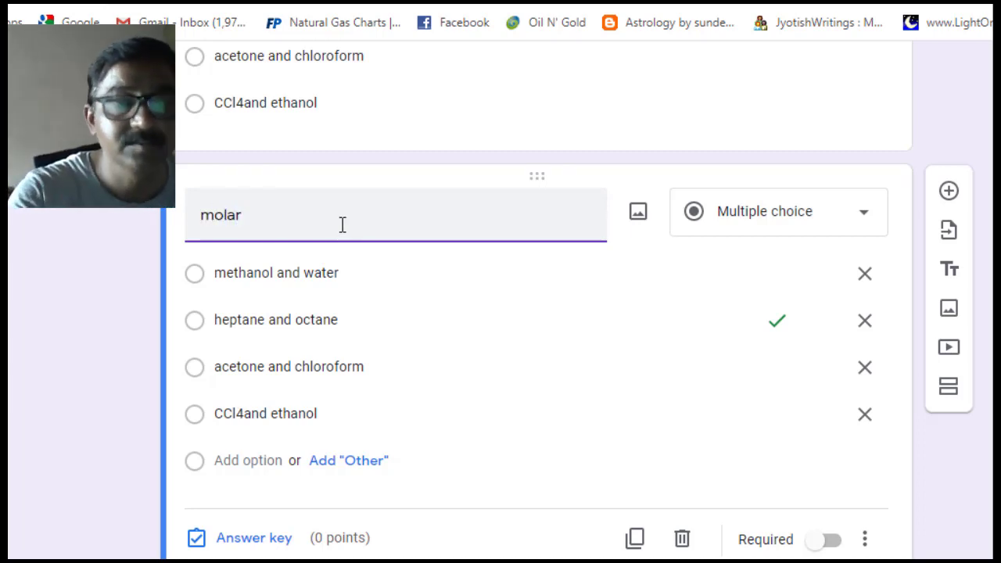
key("BackSpace")
key("BackSpace")
key("BackSpace")
key("BackSpace")
key("BackSpace")
type("w")
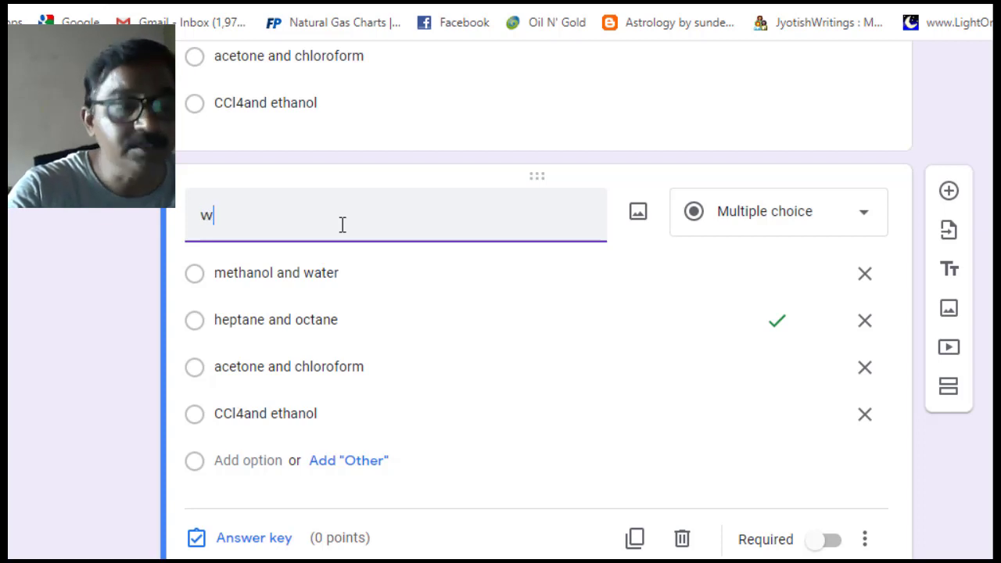
type("hi")
type("ch")
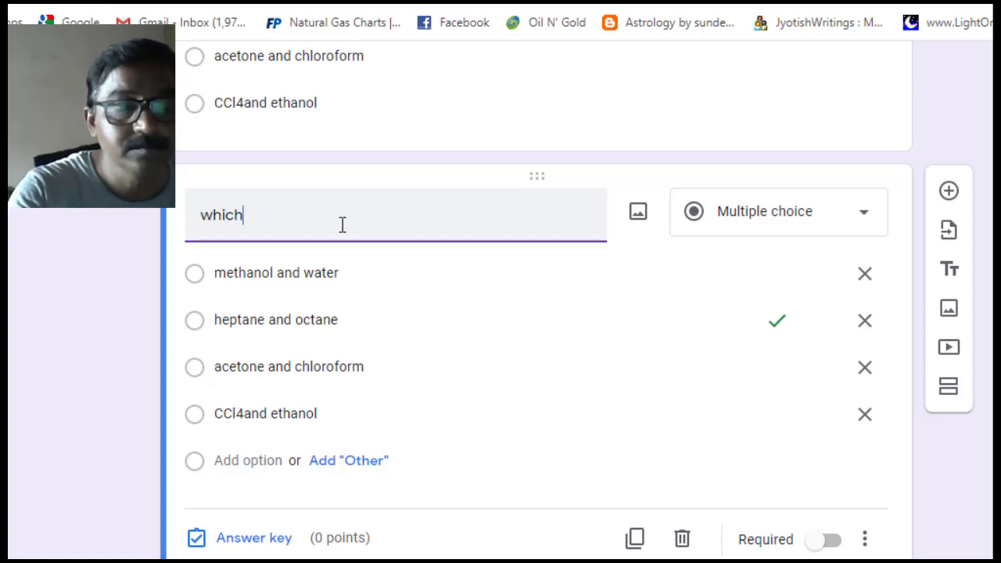
type(" conc")
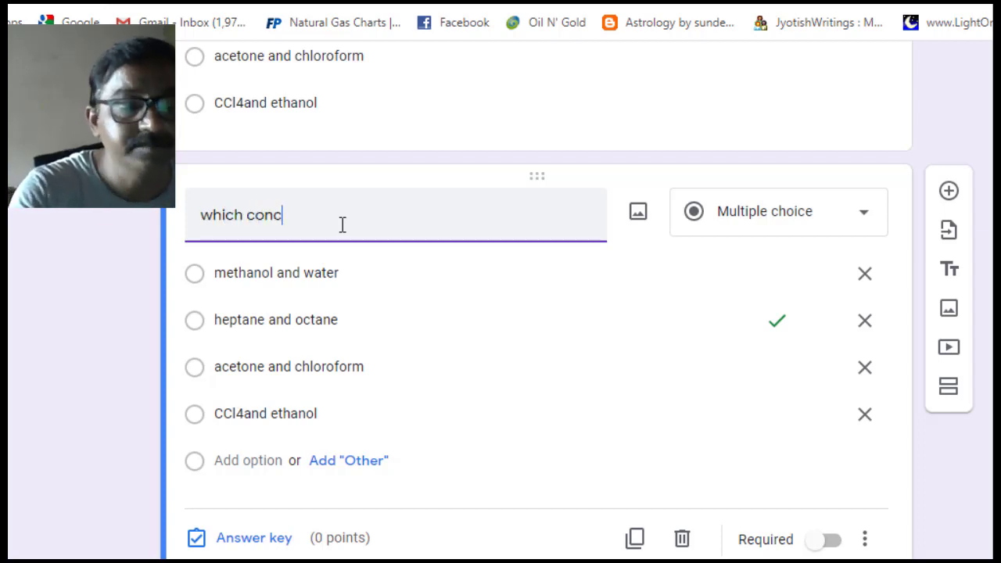
type("entrat")
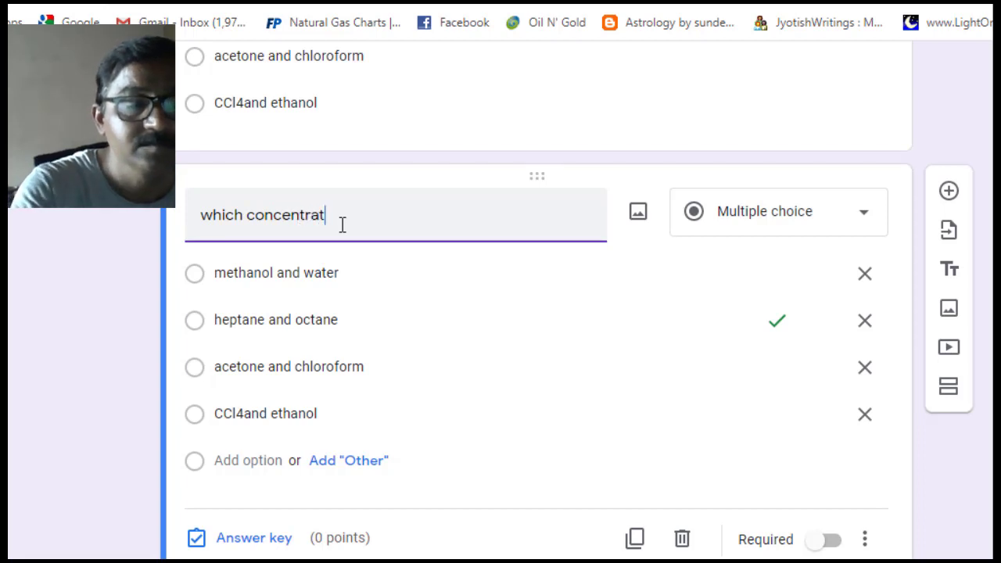
type("ion de")
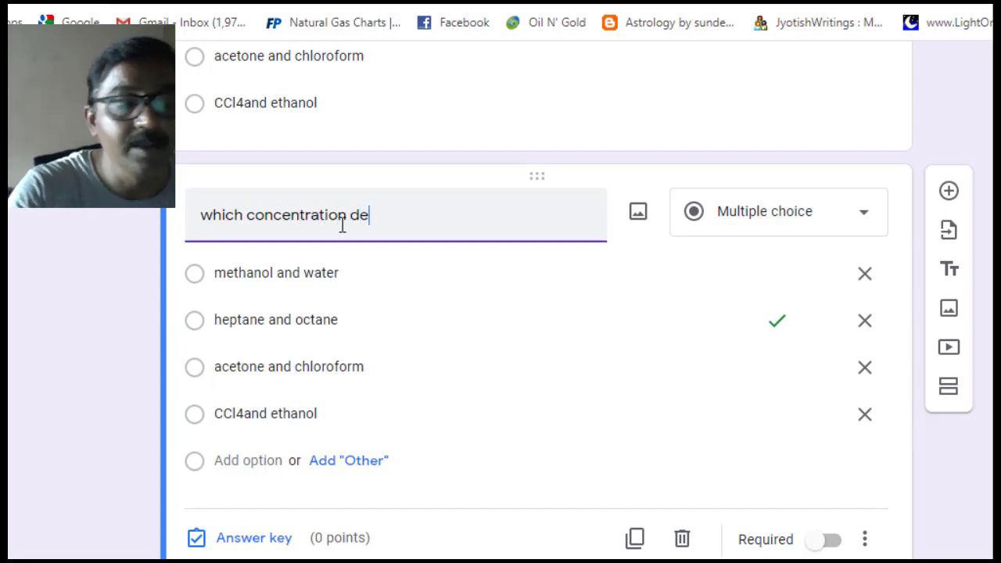
type("pend ")
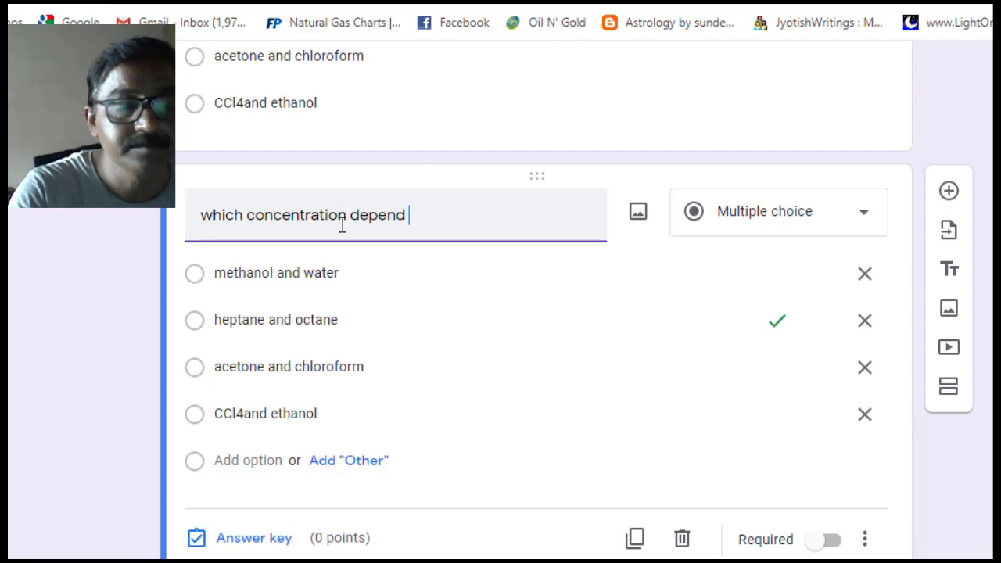
type("upo")
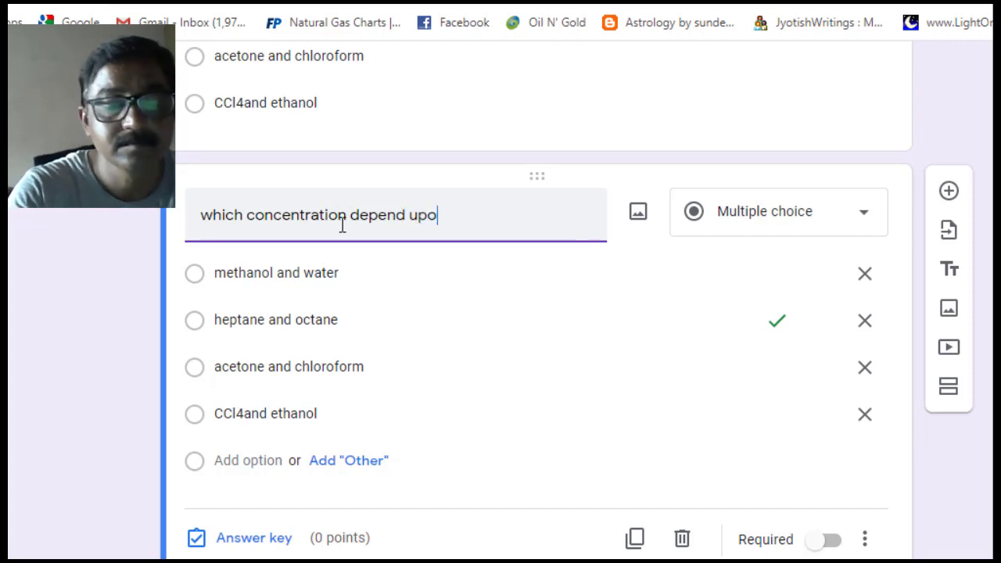
type("n tem")
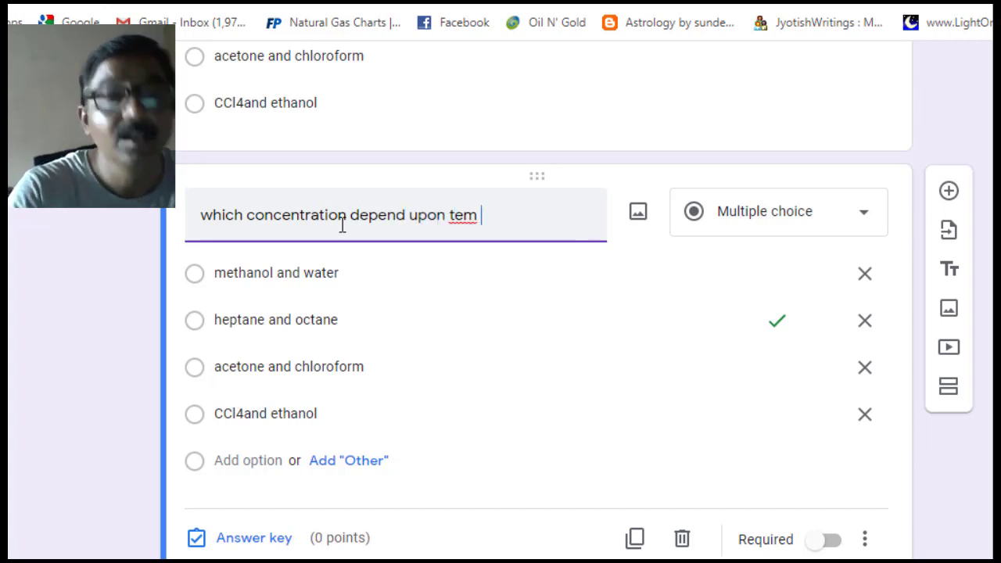
- Replace the copied options with molarity, molaity, molefraction and masspercentage
left_click(280, 273)
type("m")
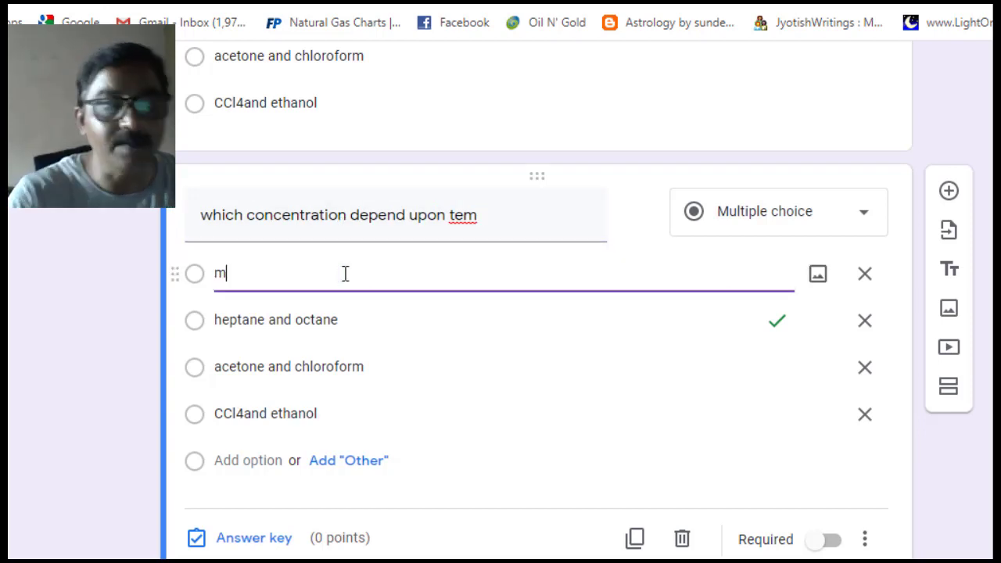
type("olari")
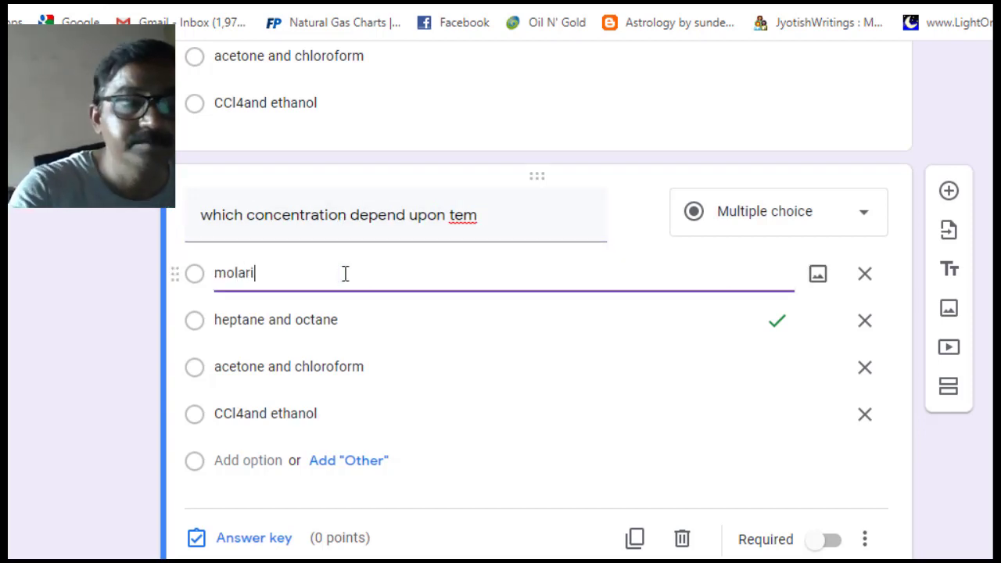
type("ty")
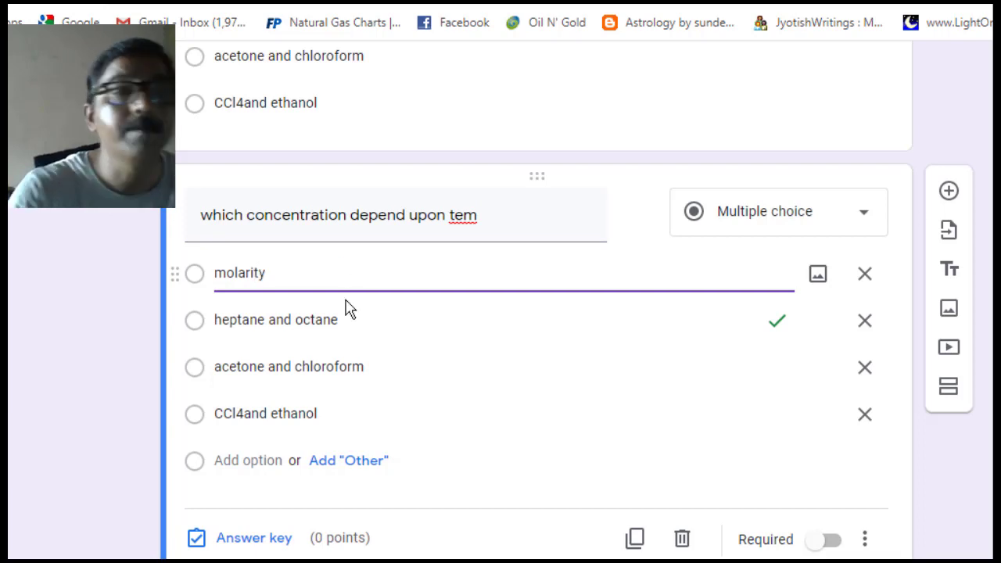
left_click(273, 319)
type("m")
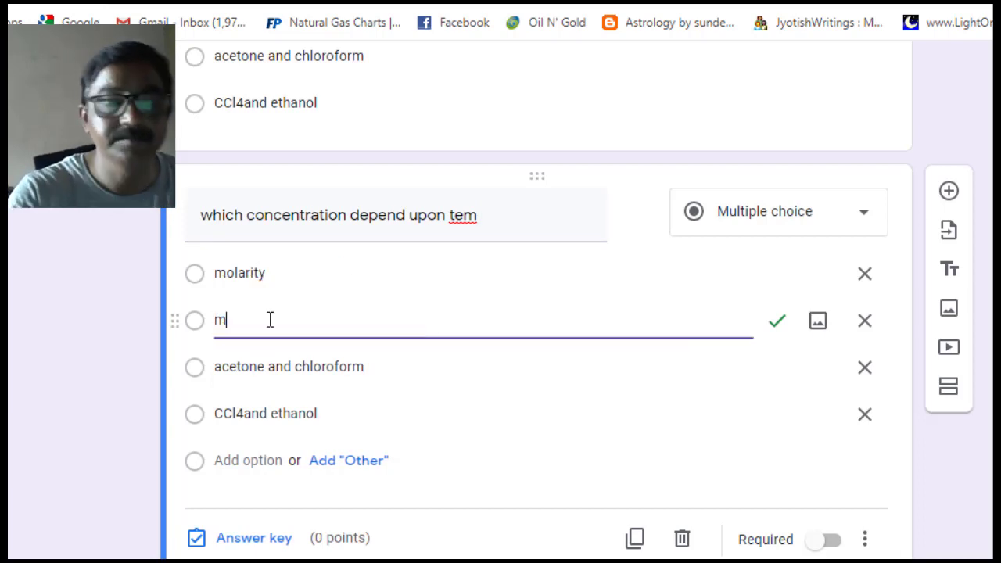
type("olaity")
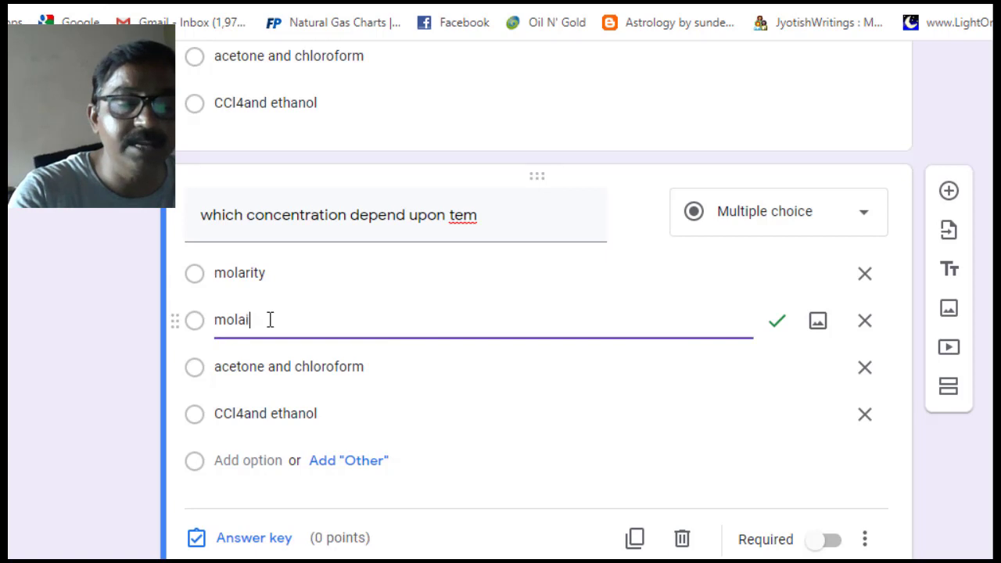
left_click(271, 373)
type("mol")
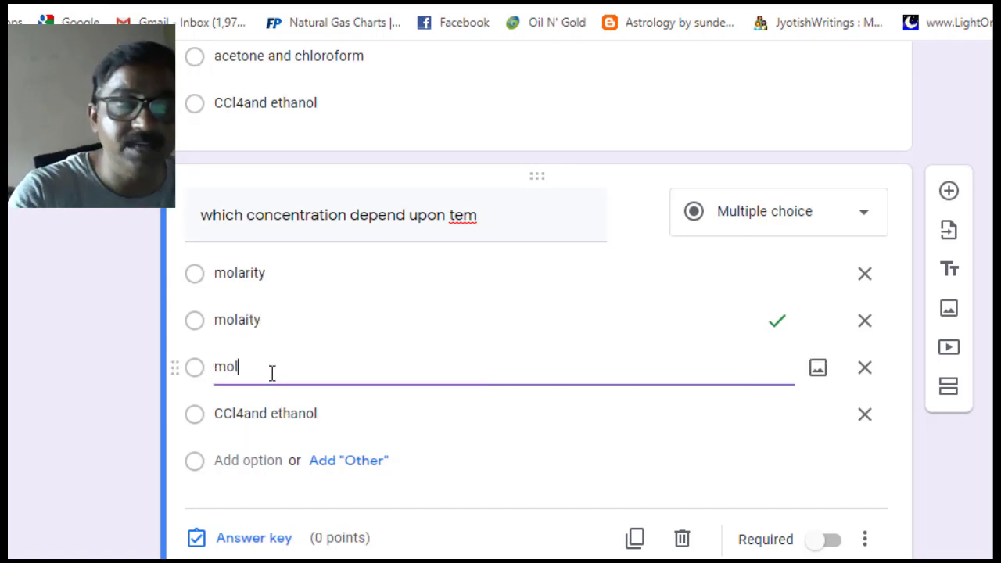
type("efra")
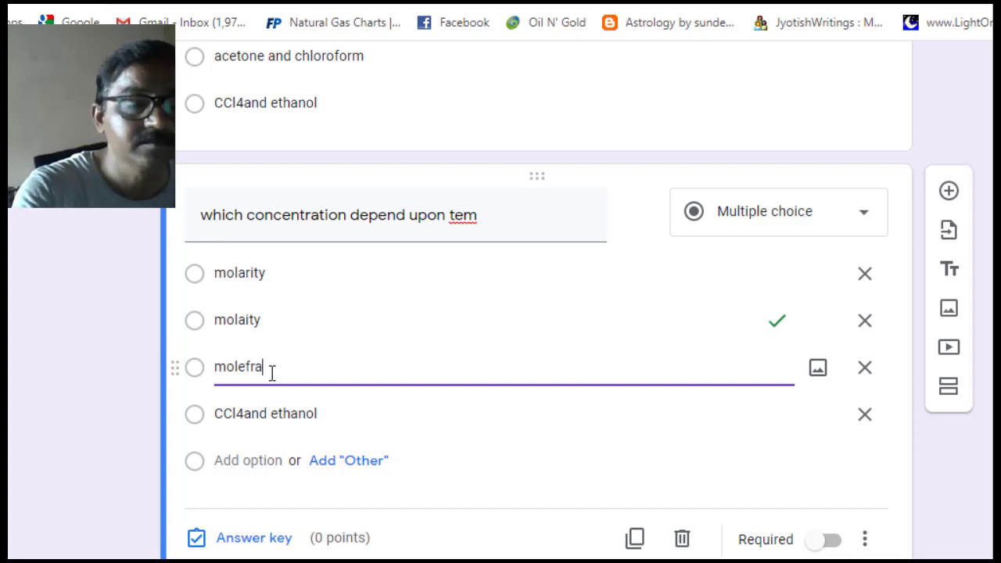
type("ction")
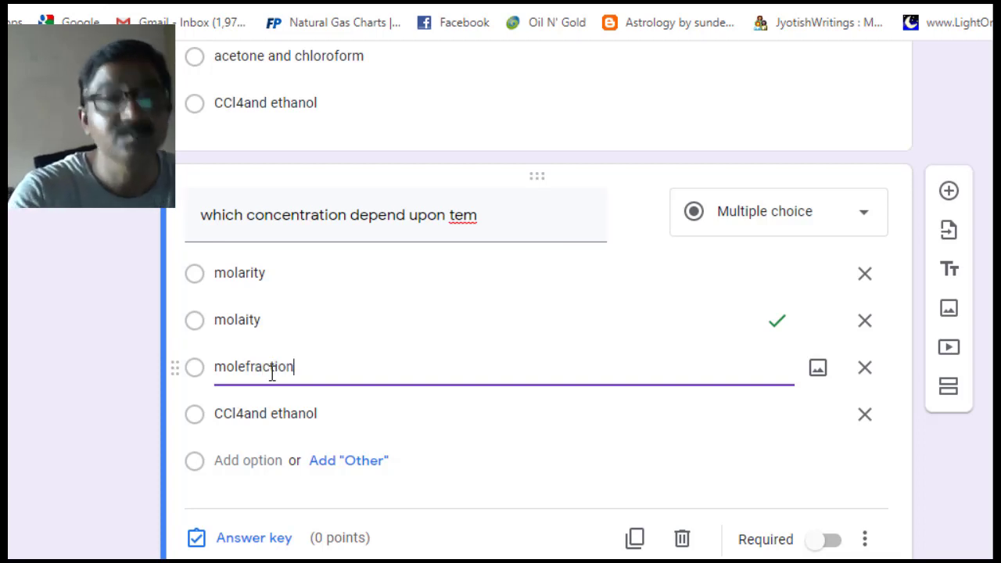
left_click(268, 413)
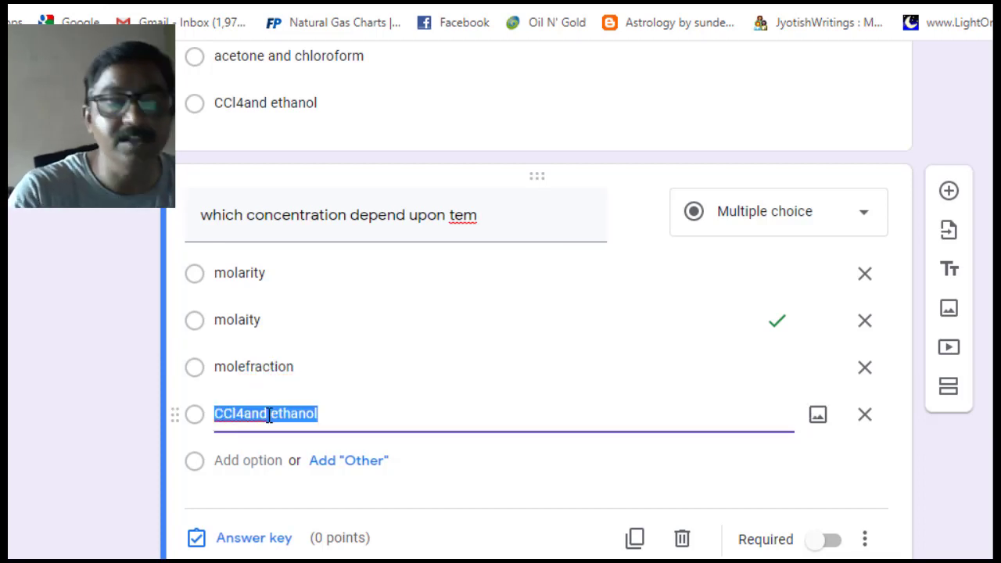
type("mass")
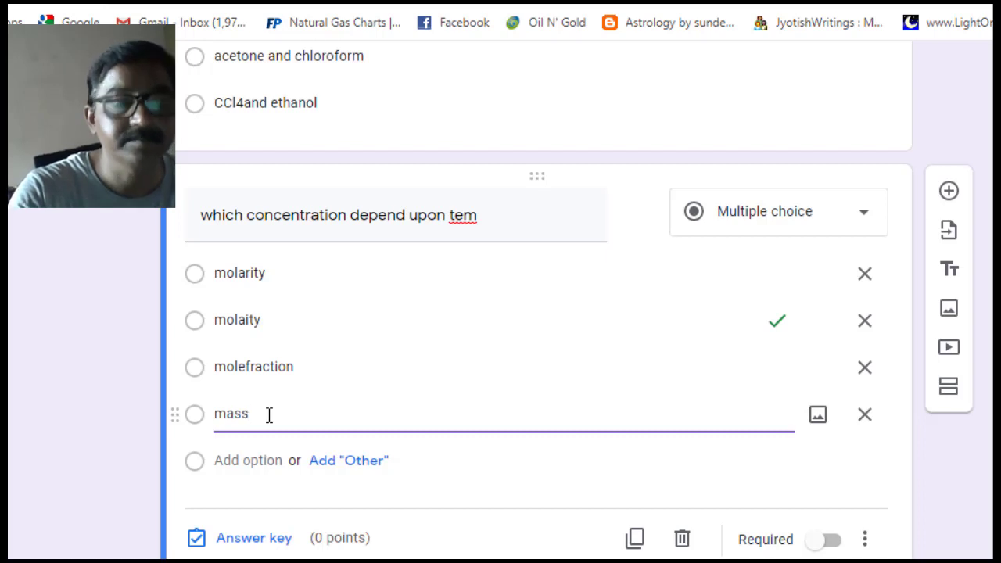
type("perc")
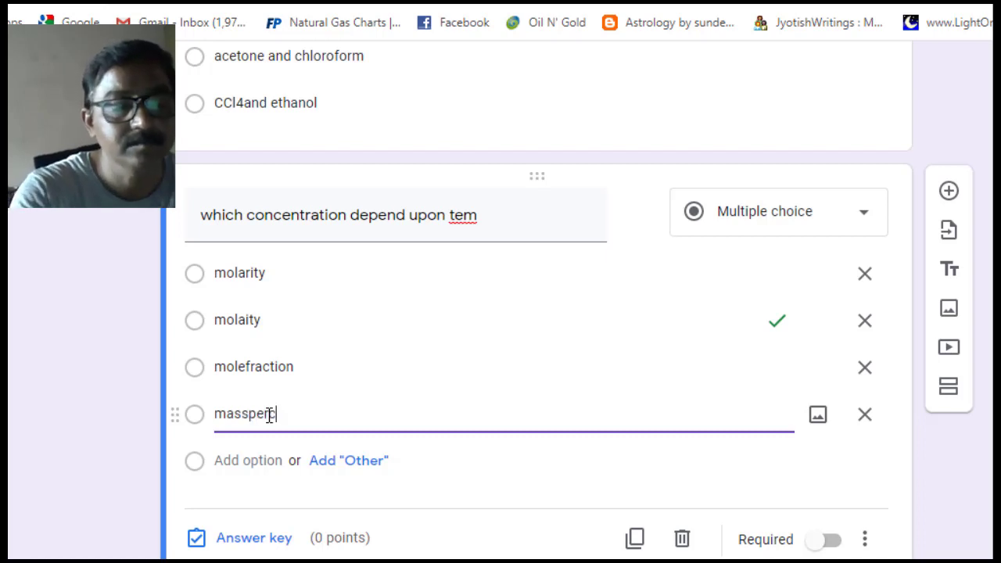
type("entage")
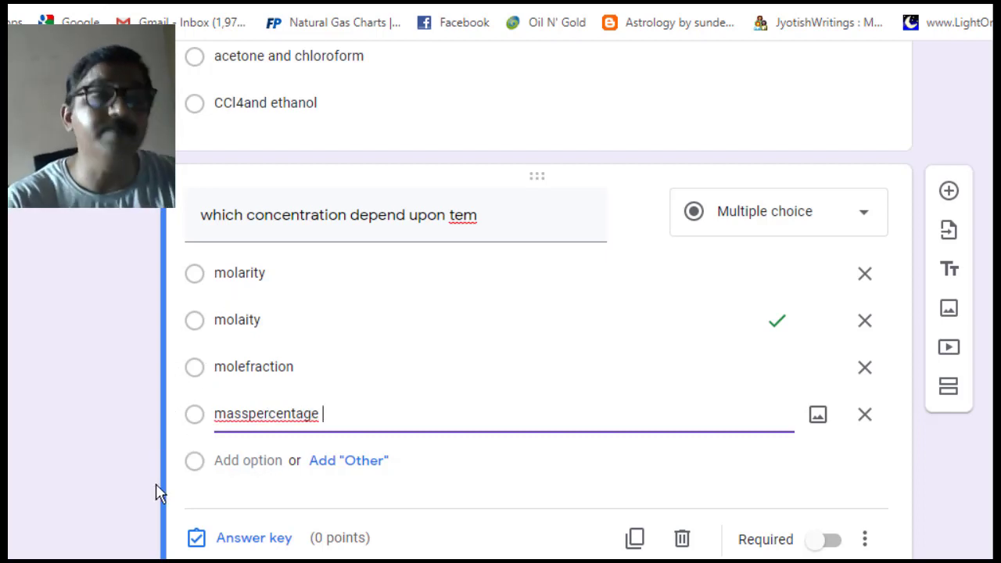
- In the answer key, mark molarity as correct and unmark molaity
left_click(197, 537)
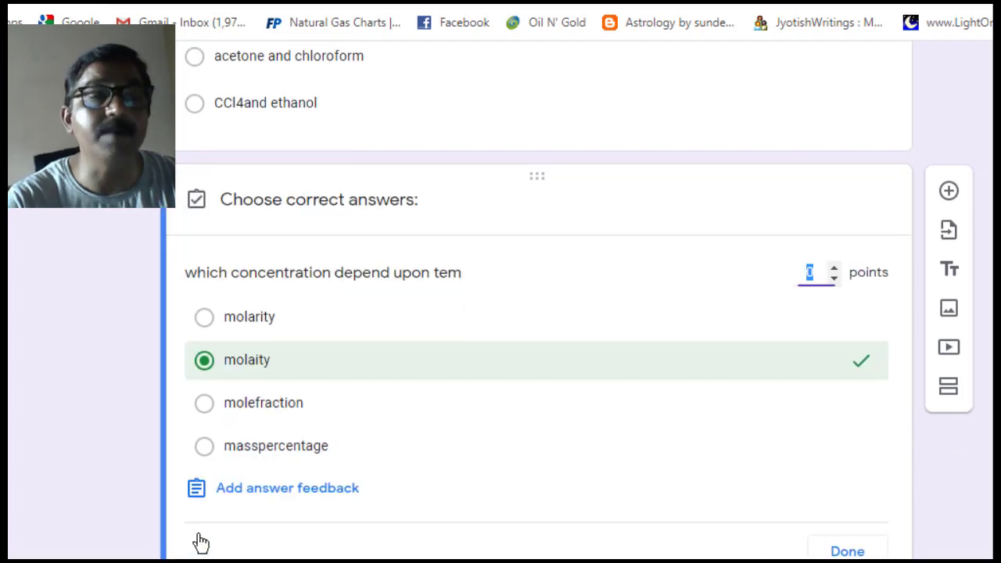
left_click(203, 327)
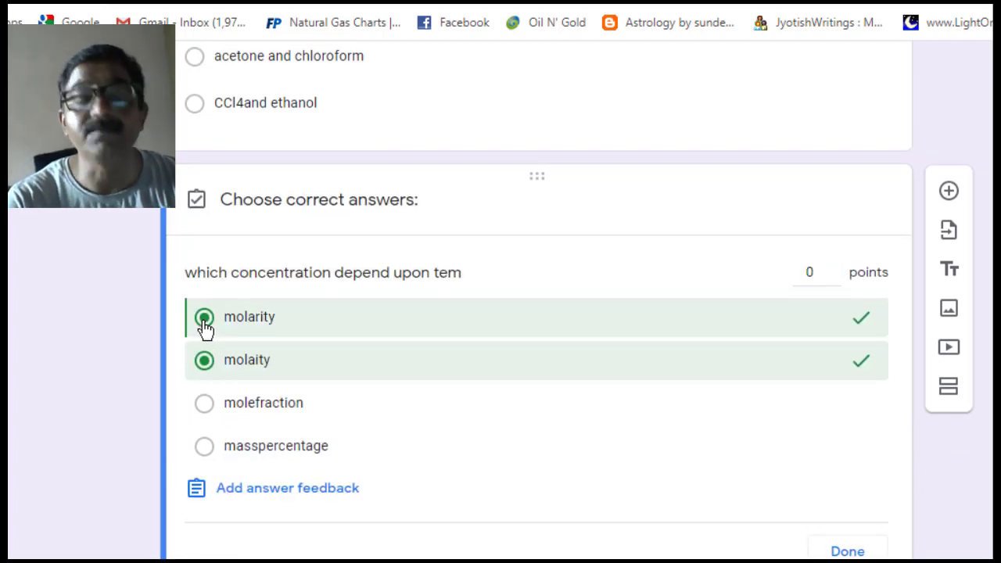
left_click(208, 367)
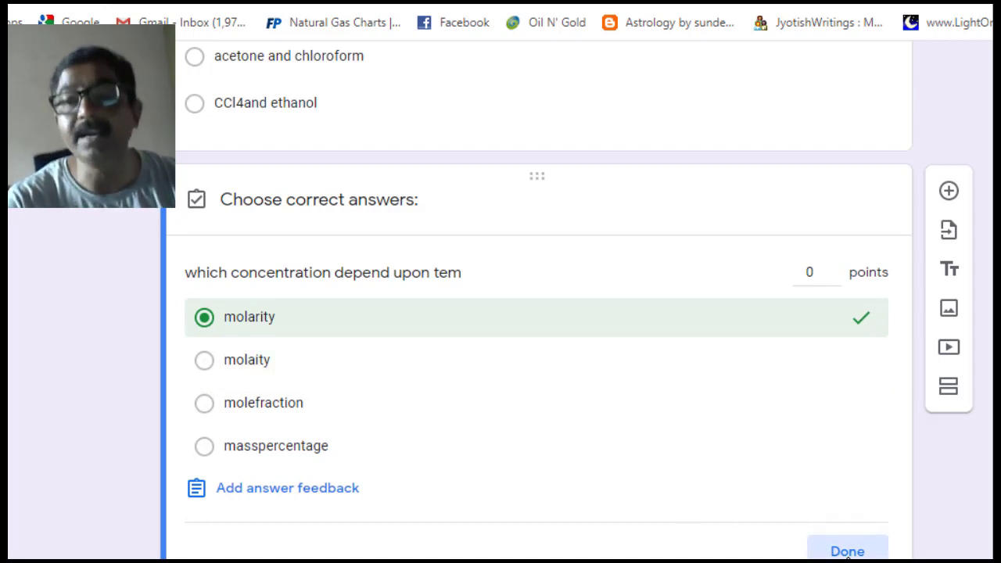
left_click(848, 551)
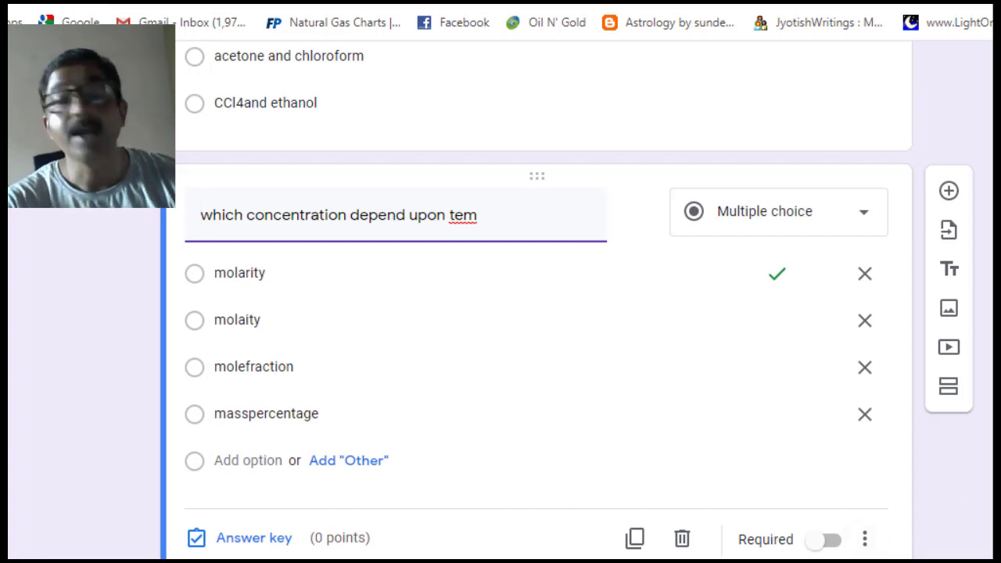
- Scroll to the top of the form and bring up the Send form dialog
scroll(537, 305, "up", 4)
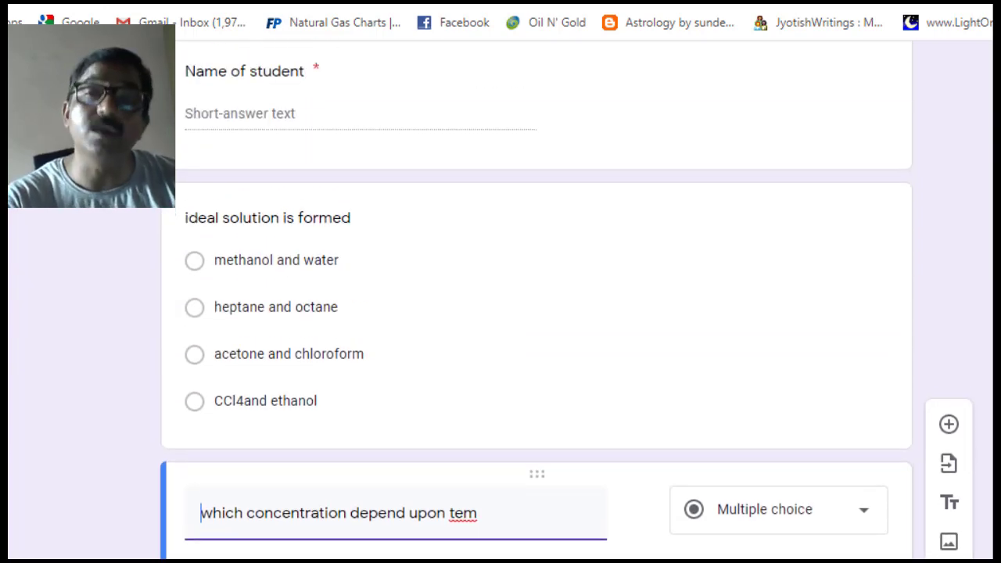
scroll(537, 305, "up", 4)
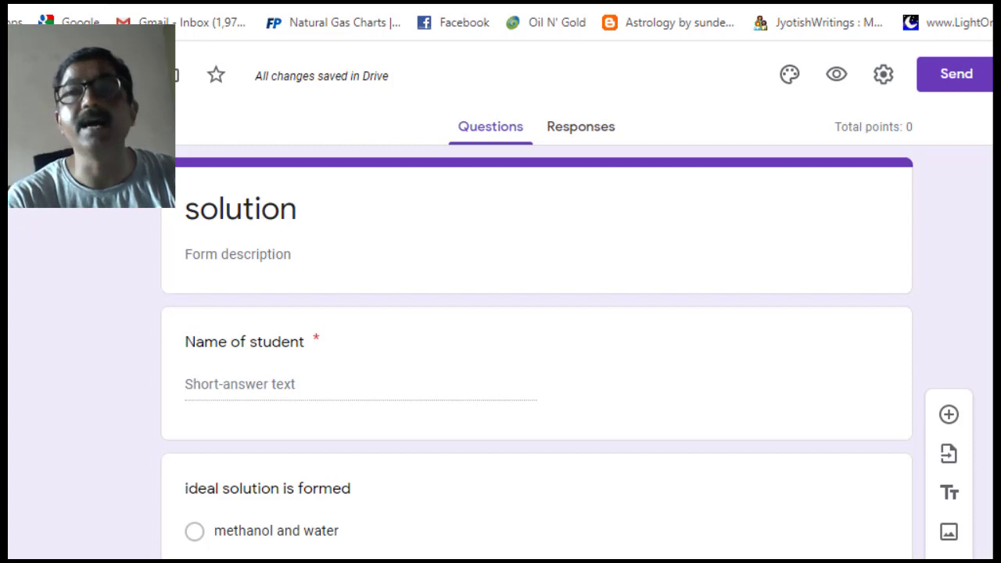
left_click(982, 89)
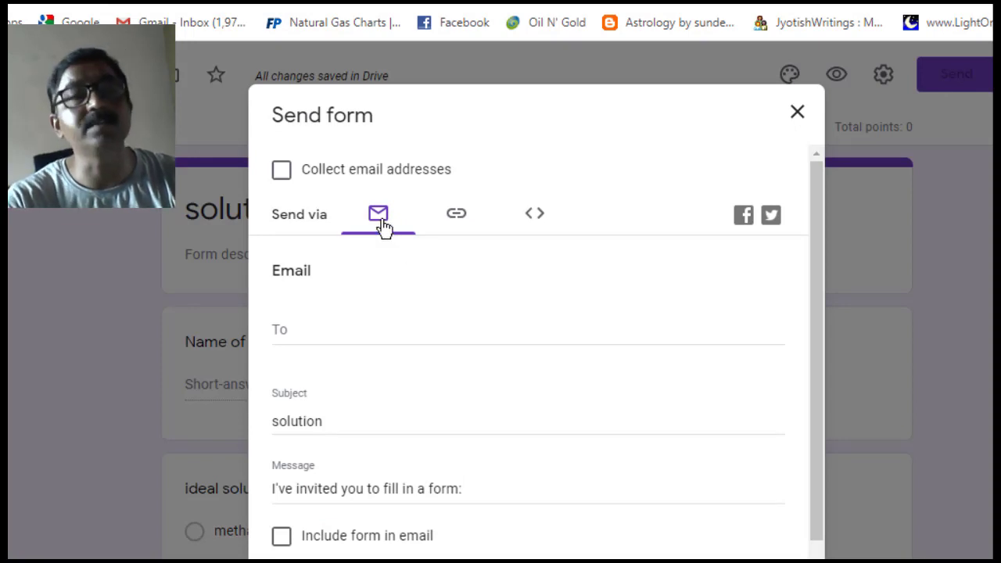
- Copy the quiz's shortened forms.gle link from the Link option
left_click(458, 215)
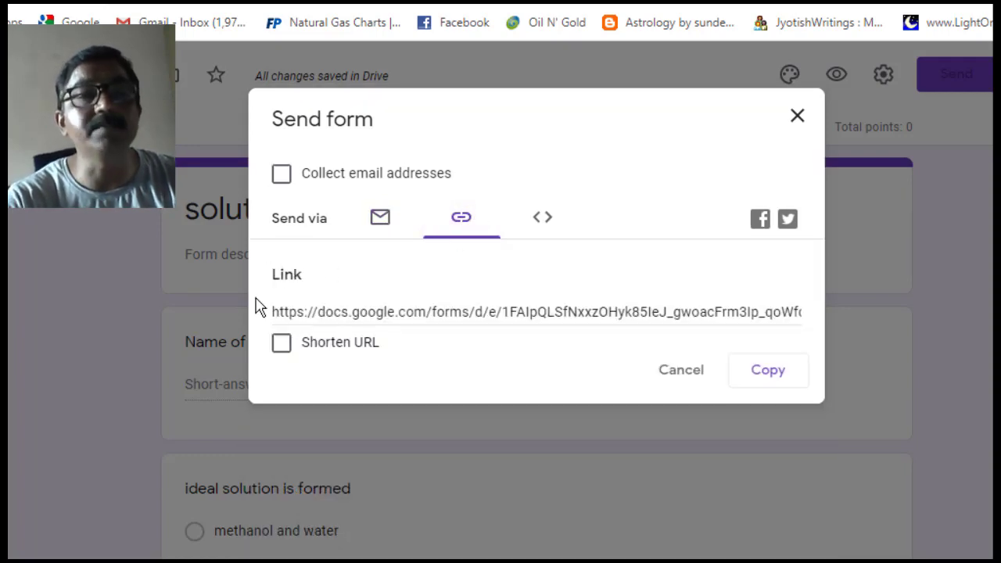
left_click(280, 344)
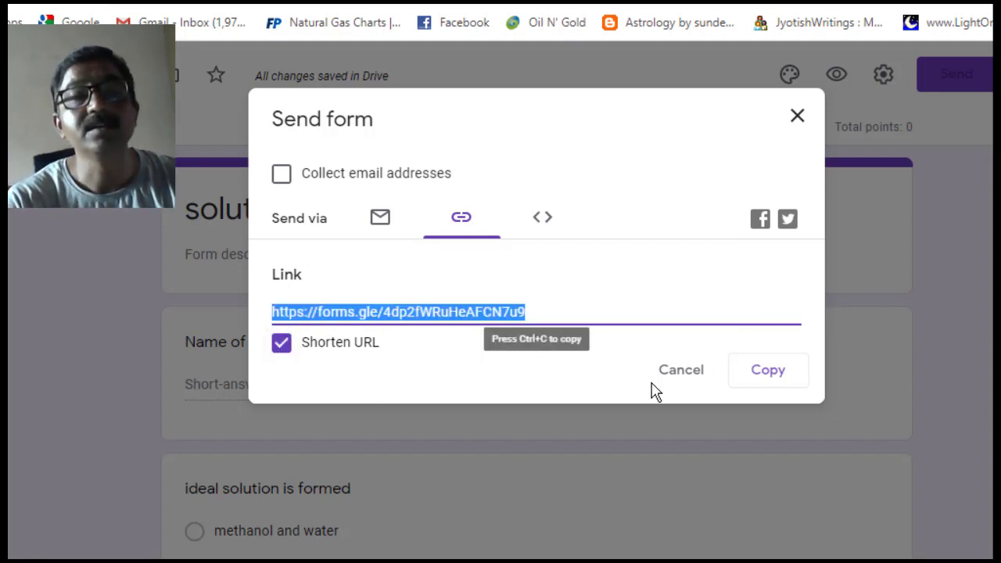
left_click(757, 382)
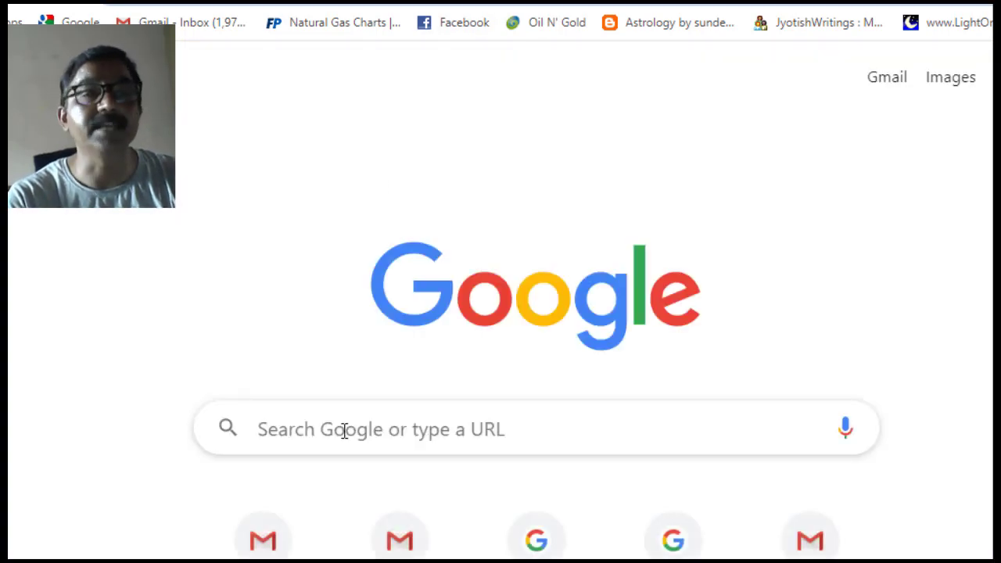
- Search Google for 'whatsapp web' and go to the WhatsApp Web site
left_click(343, 429)
type("whatsapp web")
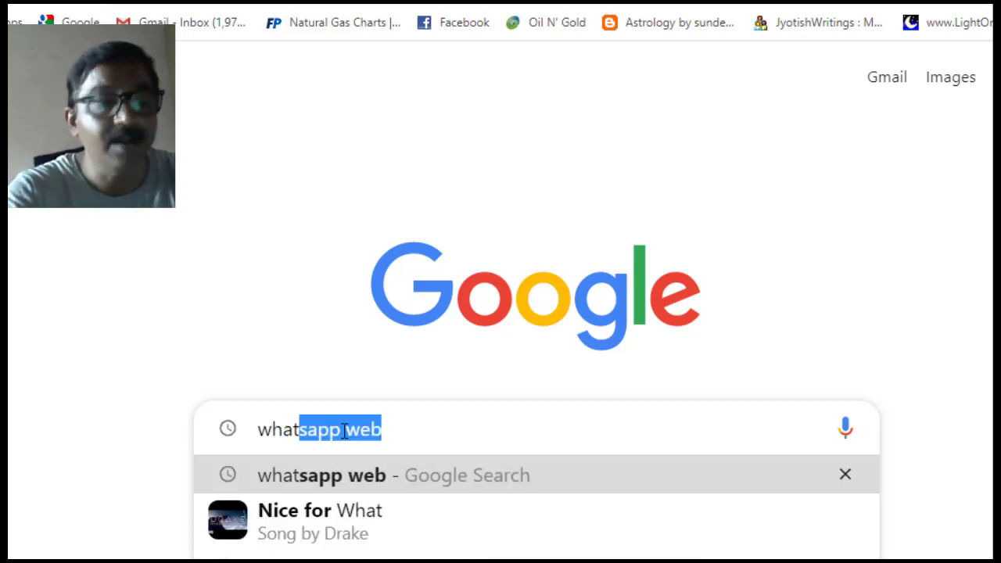
left_click(319, 483)
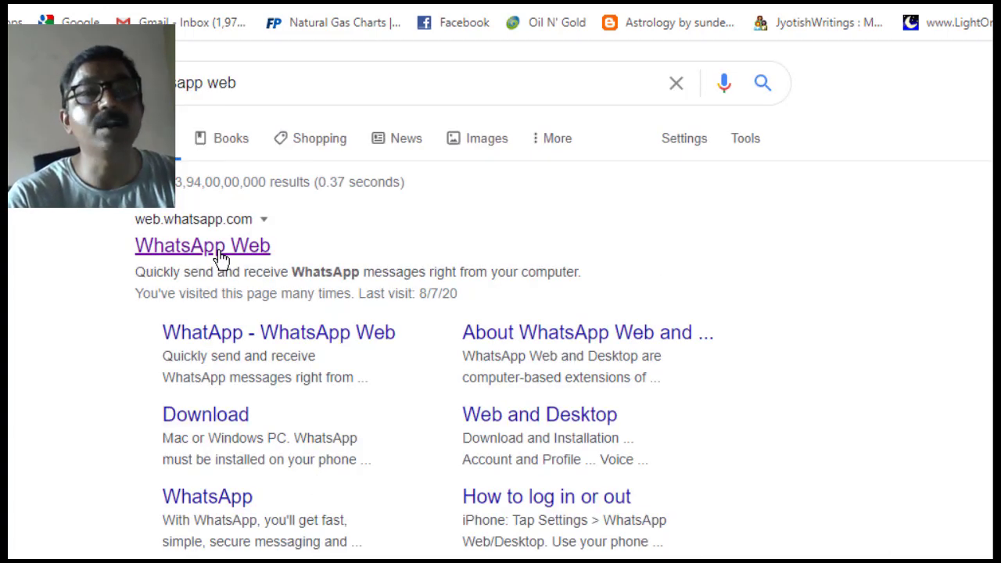
left_click(221, 258)
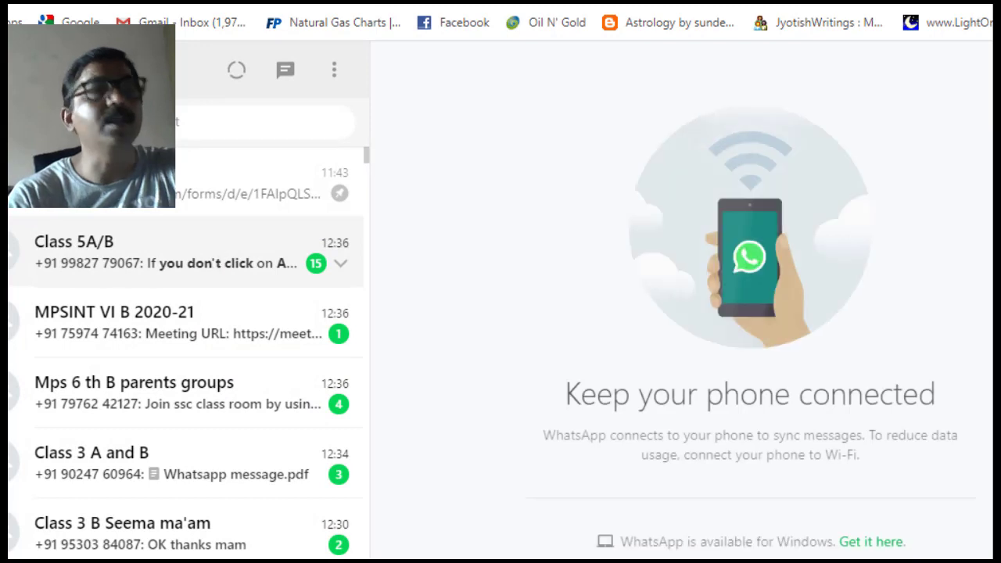
- Paste and send the short quiz link in the top chat, then follow it
left_click(93, 184)
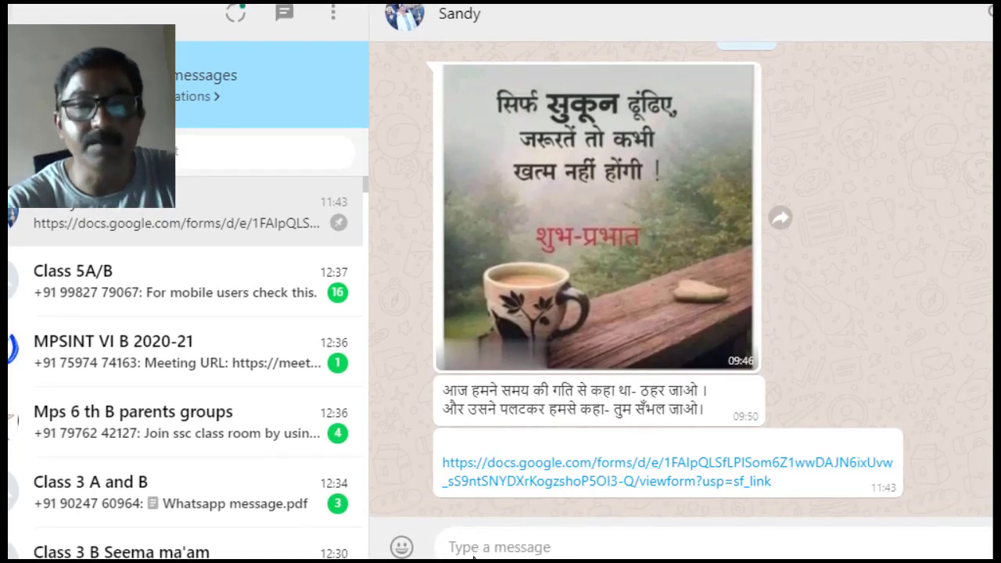
key("ctrl+v")
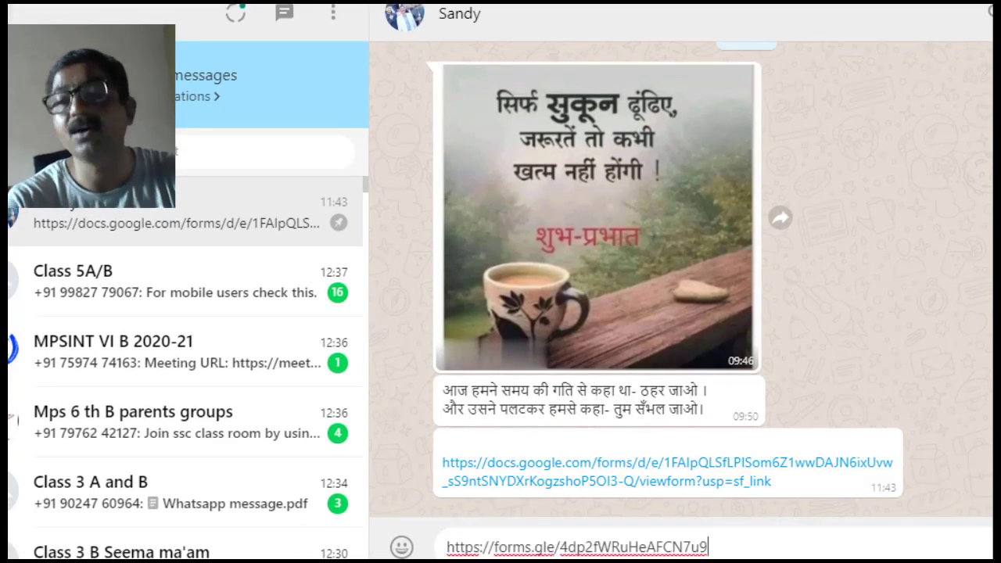
key("Return")
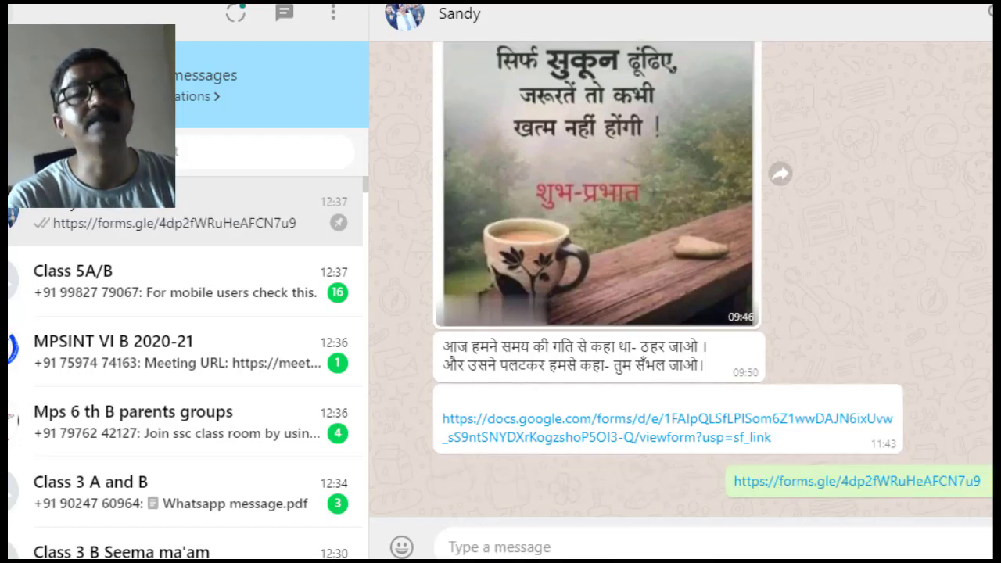
left_click(956, 483)
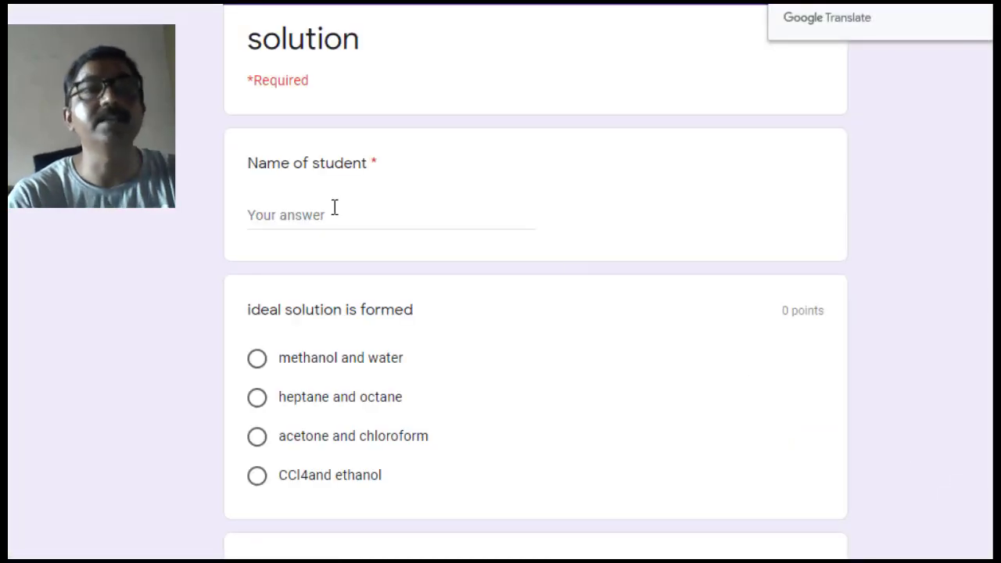
- Type a student name into the quiz preview's name field
left_click(300, 214)
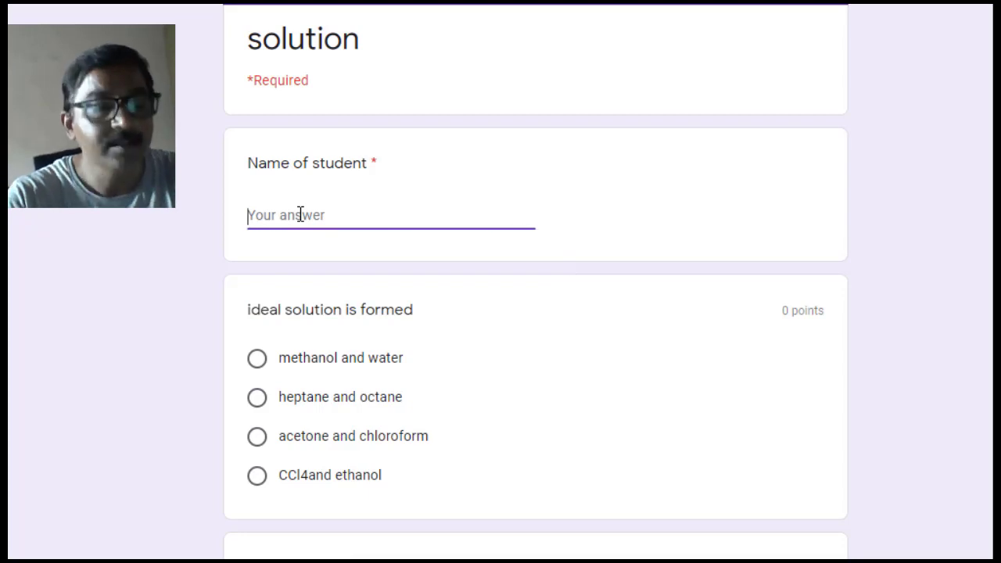
type("sandeep")
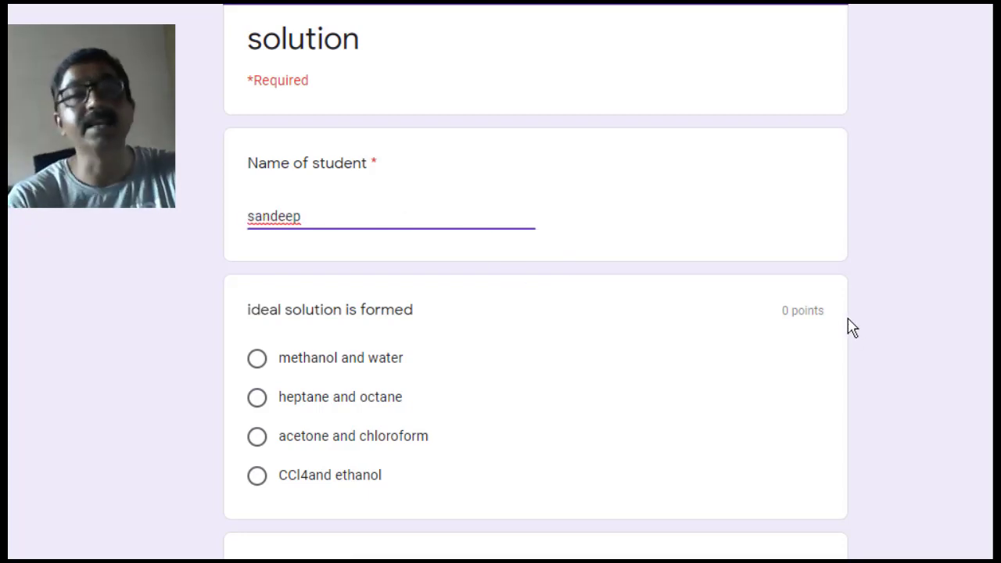
double_click(809, 313)
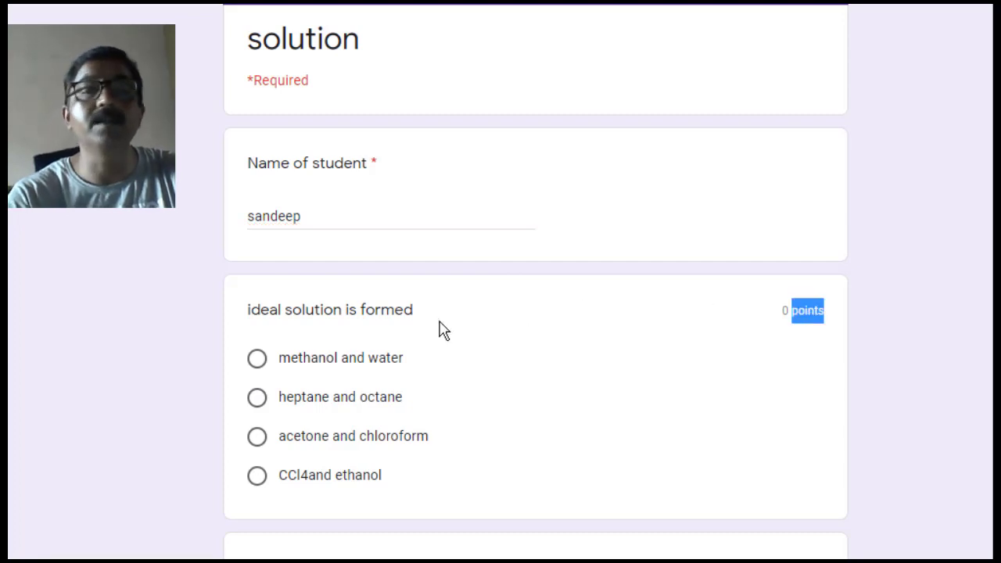
- Leave the quiz preview without keeping the test answers, returning to the form editor
key("ctrl+w")
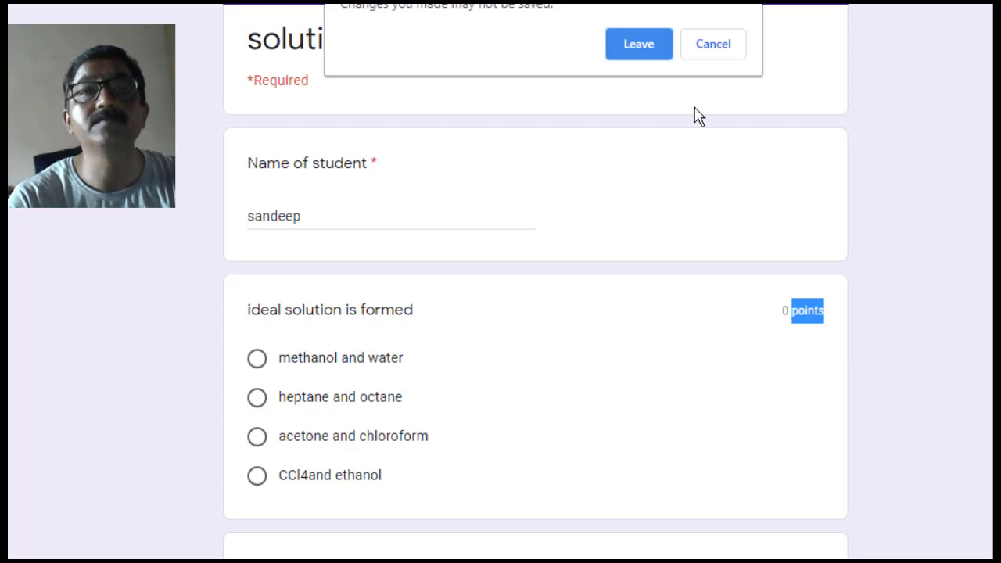
left_click(717, 45)
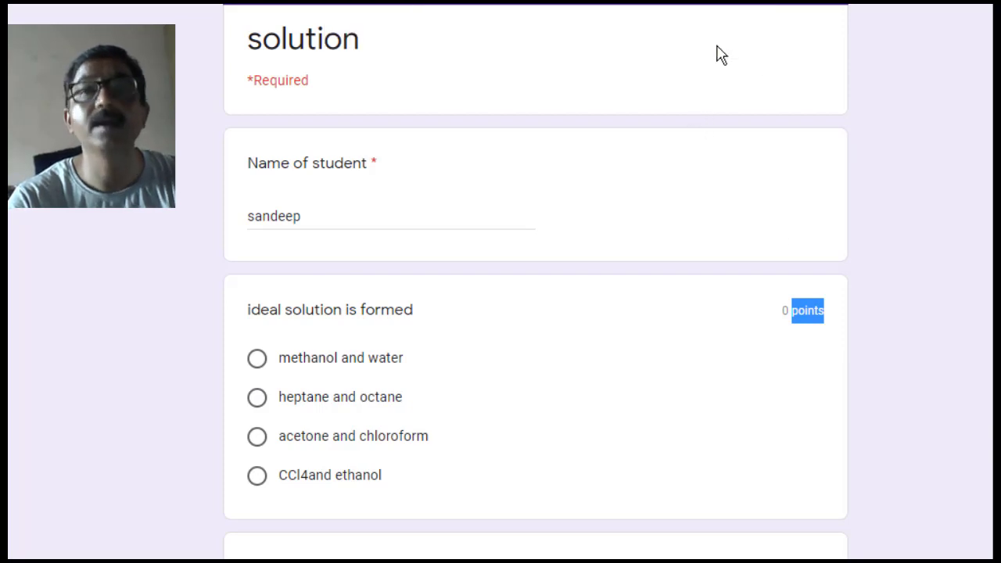
key("ctrl+w")
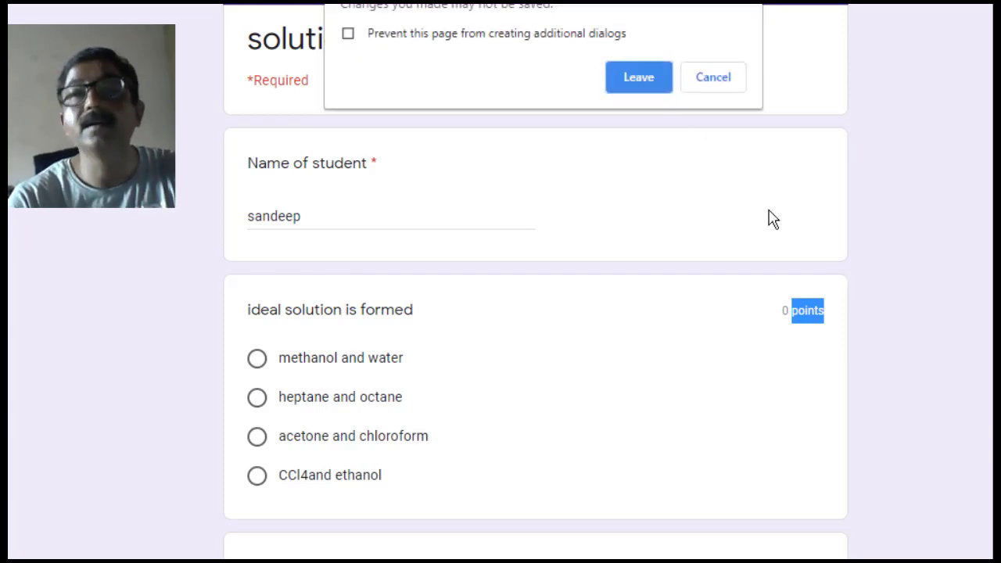
left_click(638, 86)
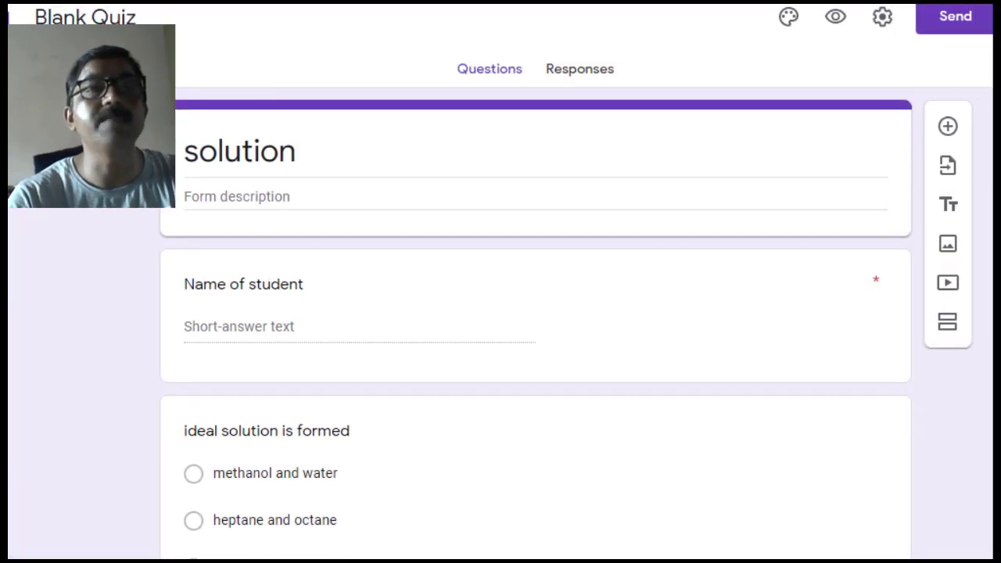
- Make the ideal solution question worth 4 points in its answer key
left_click(954, 16)
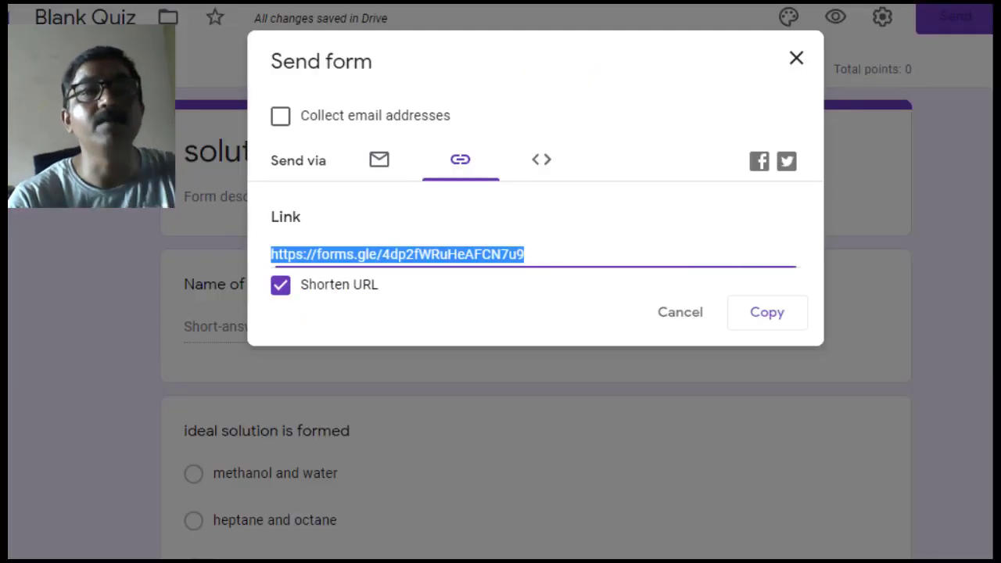
left_click(677, 321)
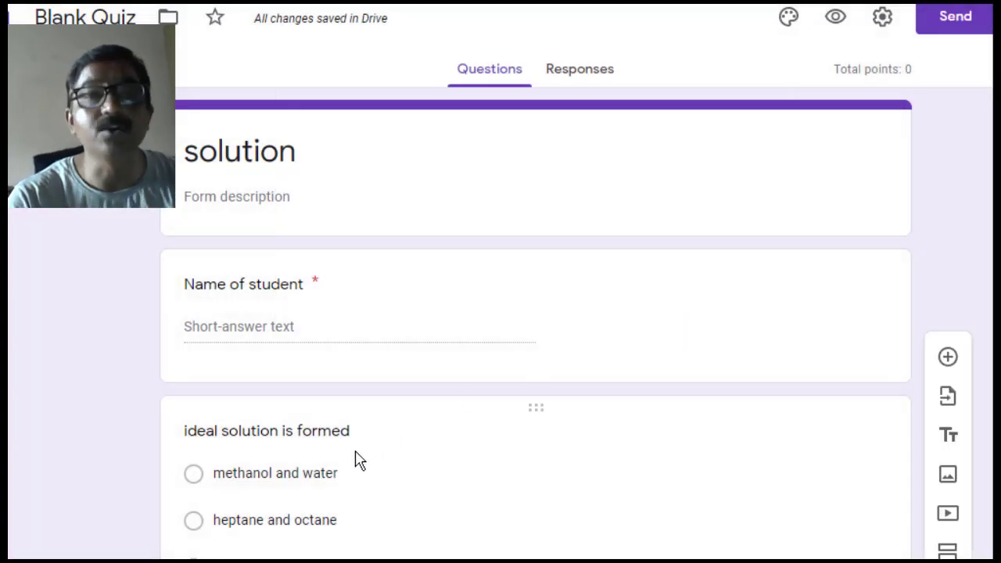
left_click(356, 460)
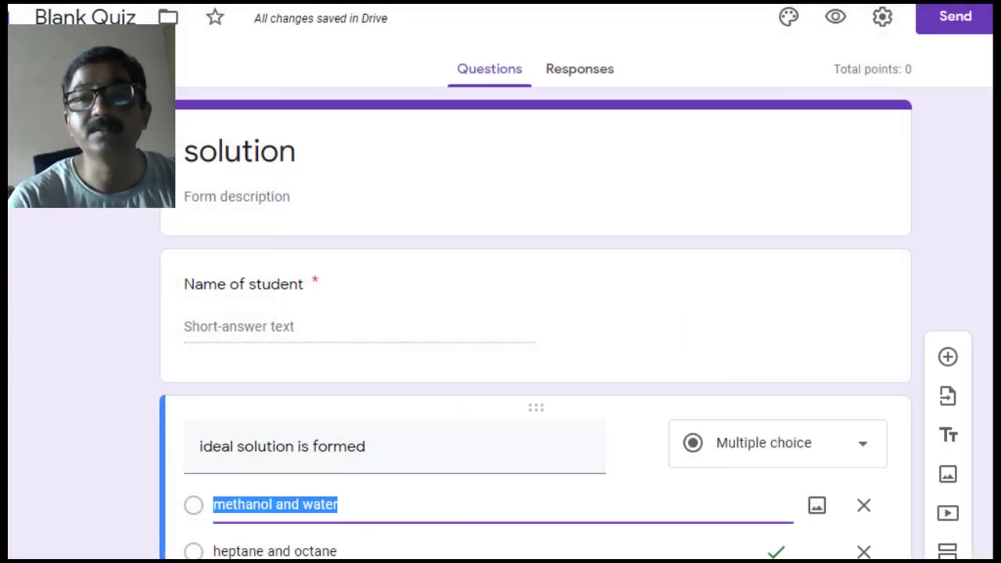
scroll(571, 496, "down", 4)
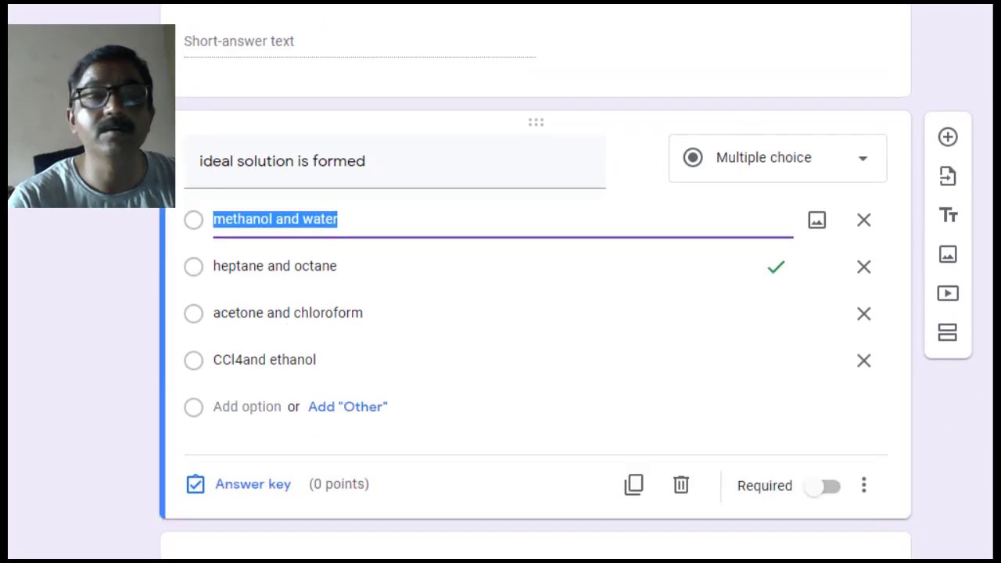
left_click(277, 490)
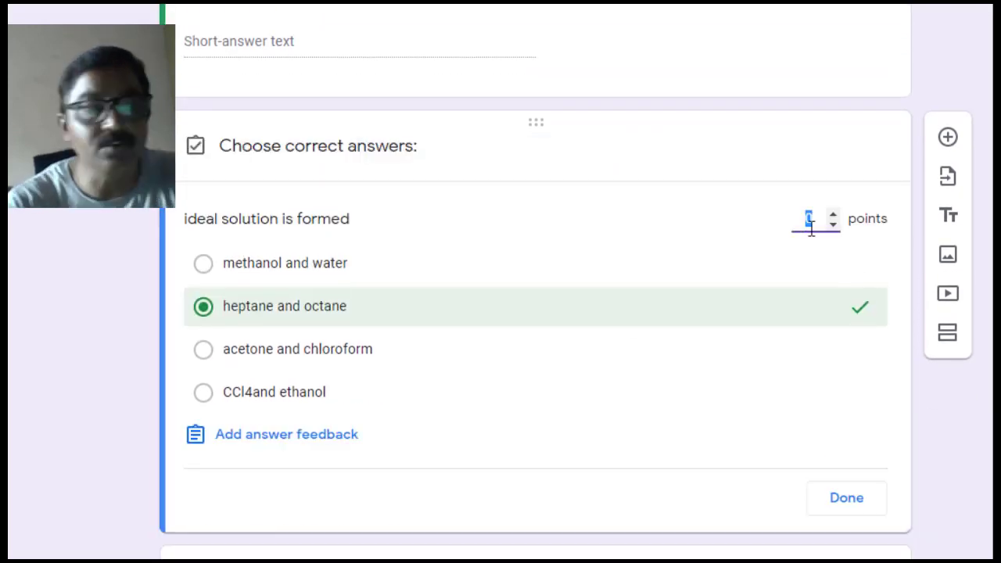
type("4")
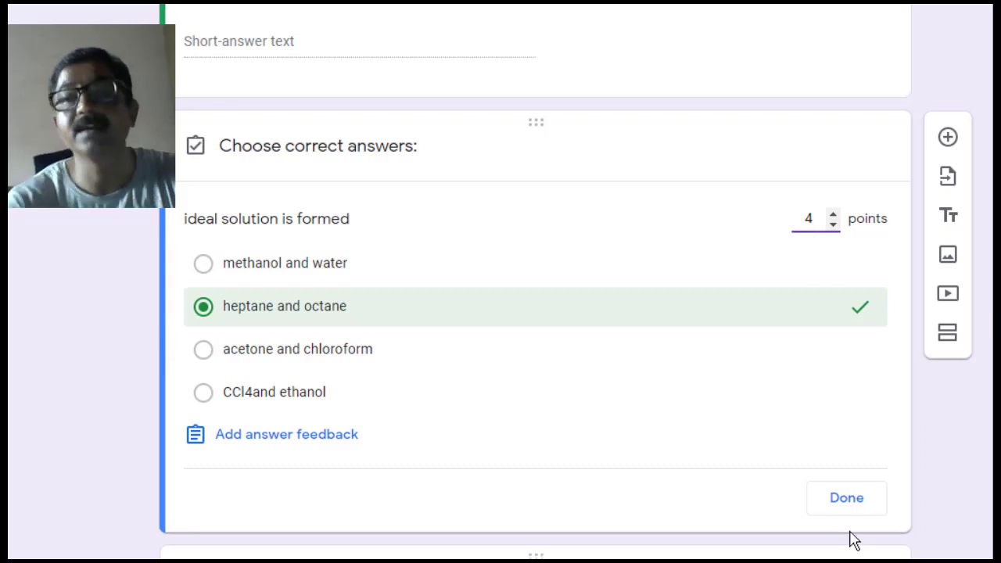
left_click(843, 502)
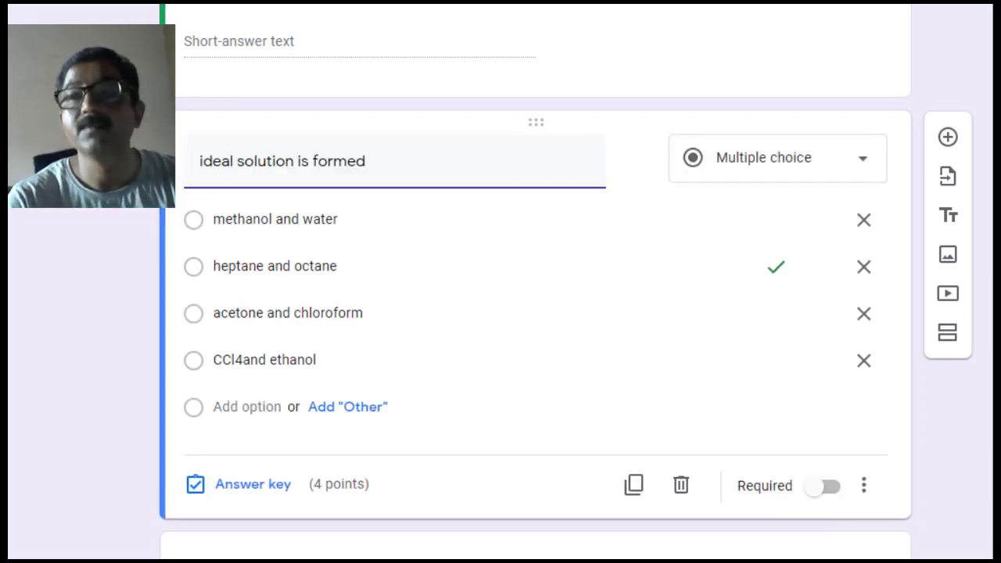
- Make the concentration question worth 4 points in its answer key
scroll(560, 378, "down", 4)
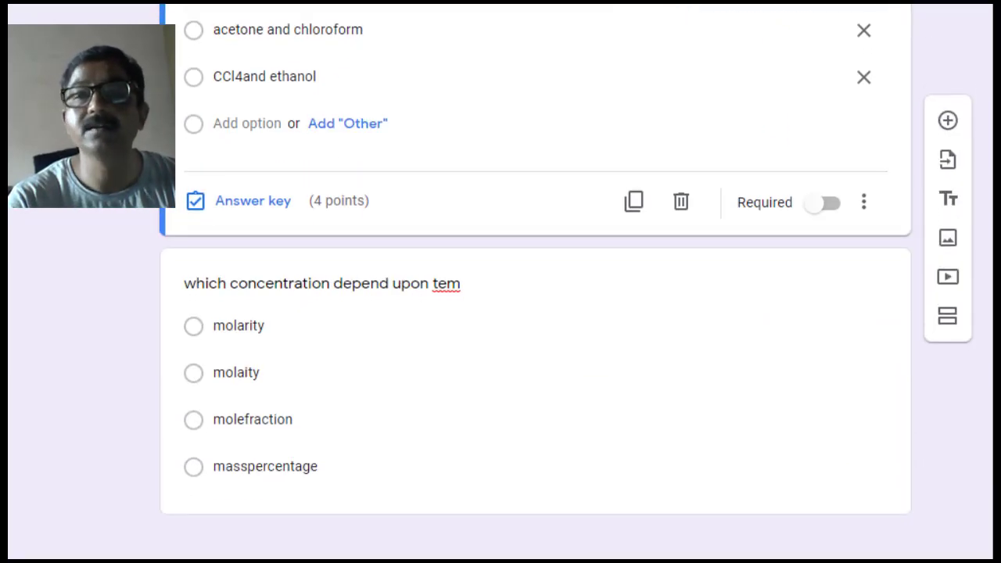
left_click(458, 414)
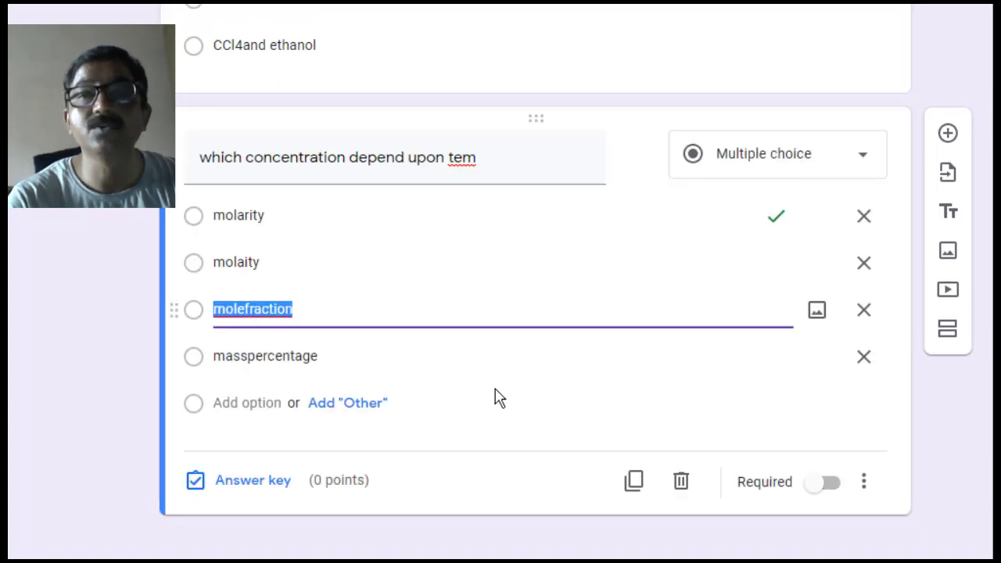
left_click(225, 489)
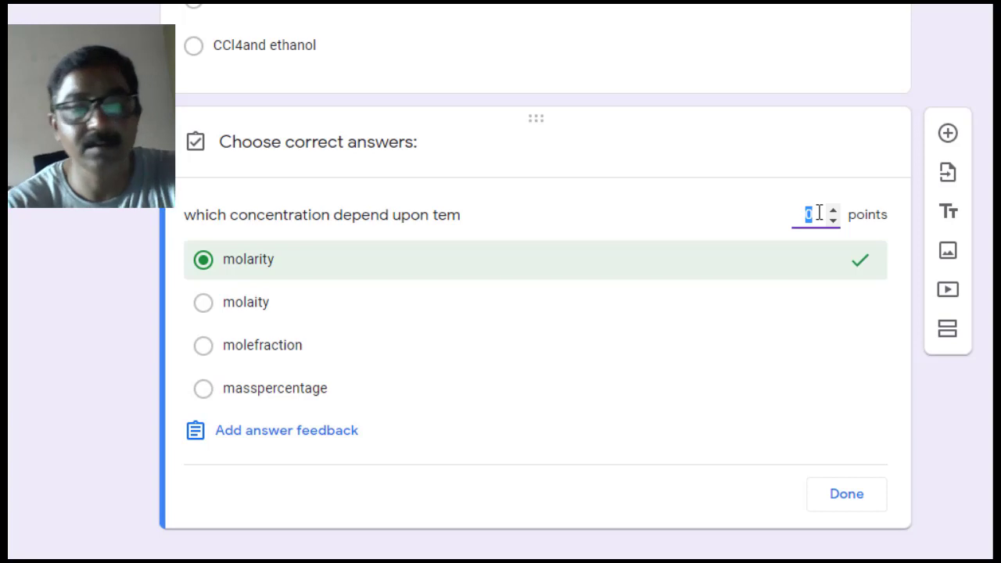
type("4")
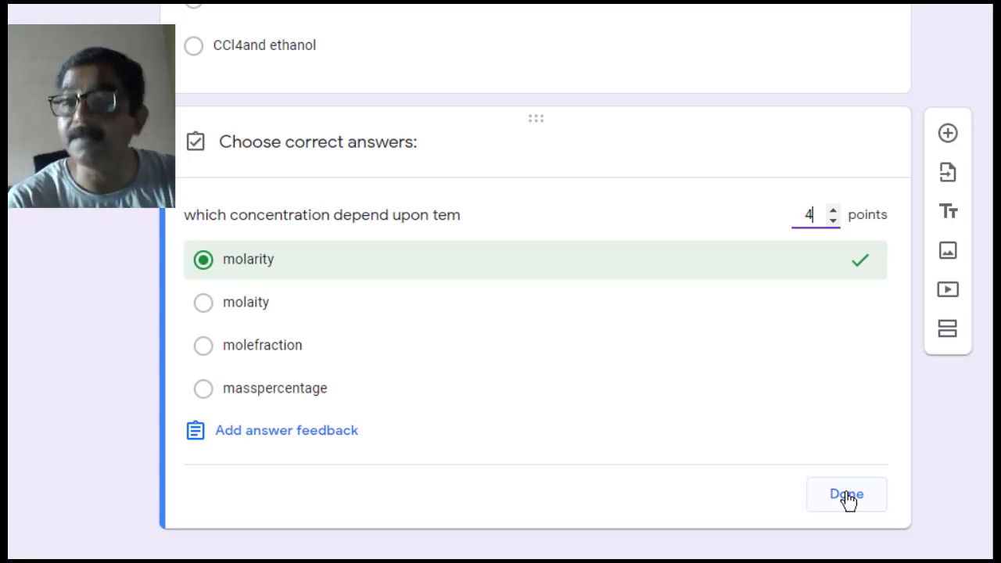
left_click(846, 498)
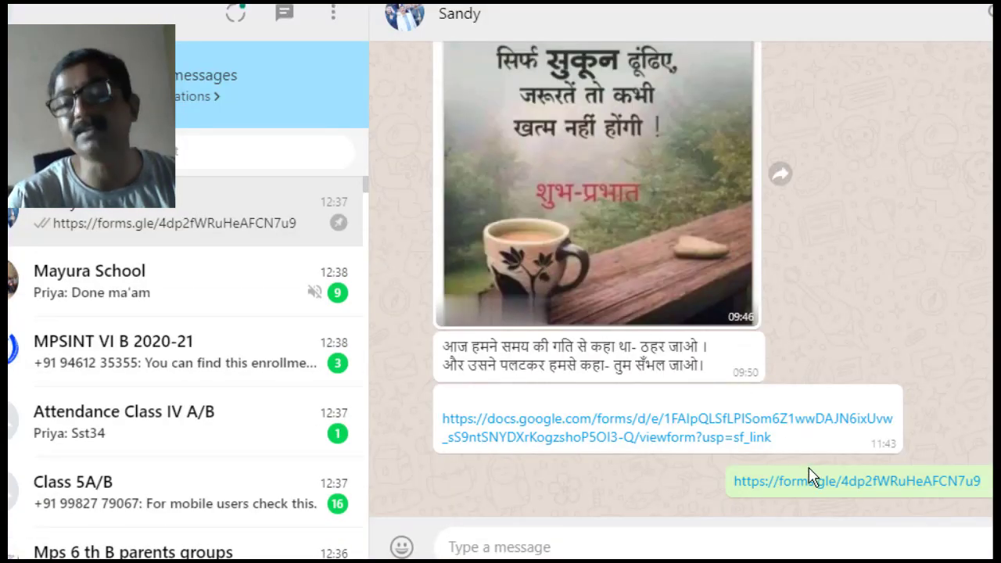
- Open the shared forms.gle quiz link and enter the student's full name
left_click(814, 485)
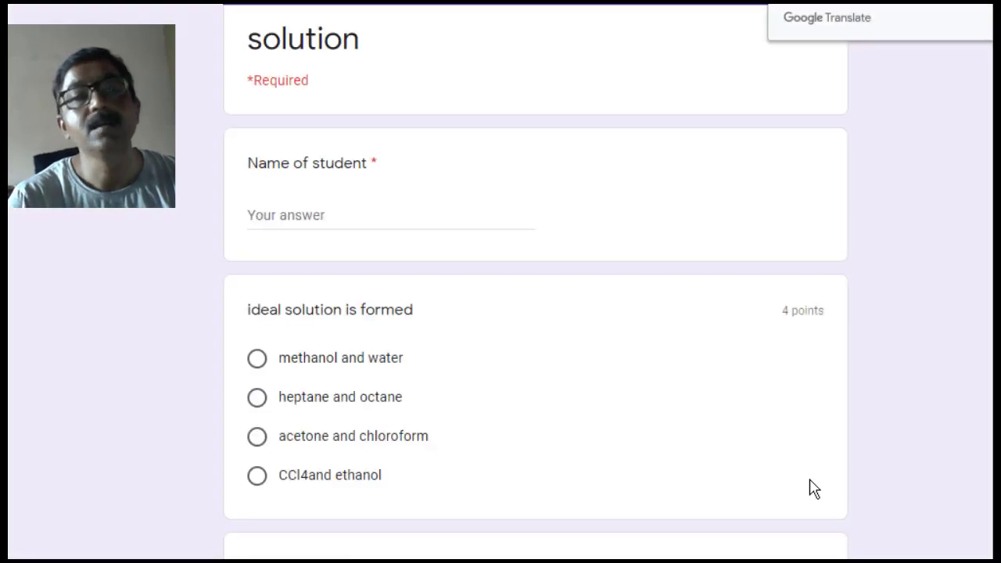
left_click(274, 215)
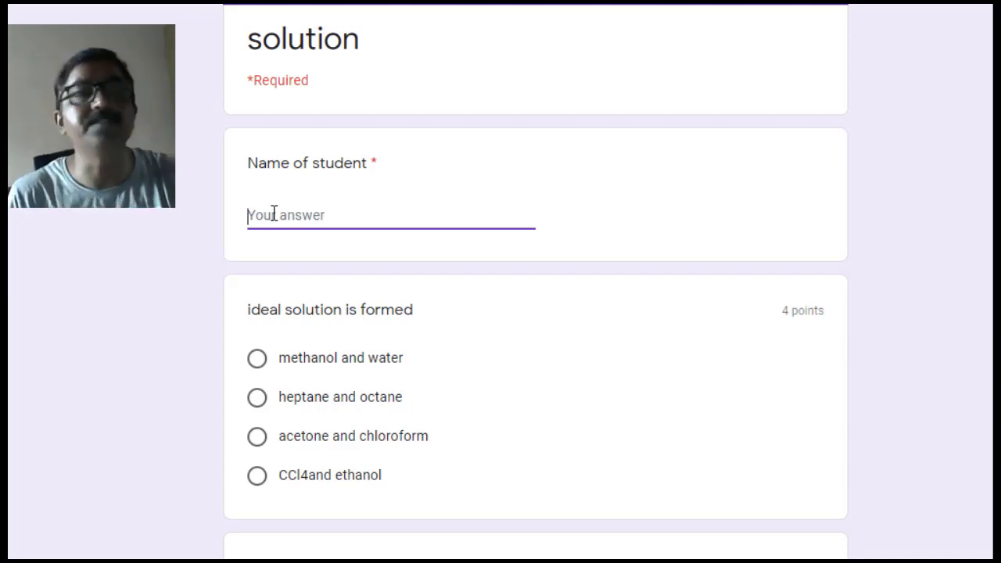
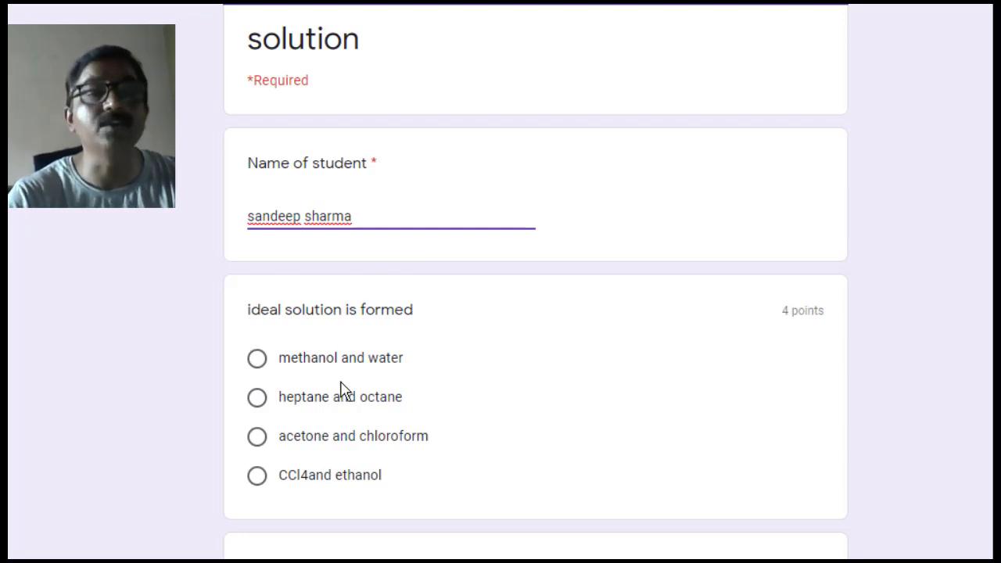
- Answer heptane and octane, then molarity, and submit the test response
left_click(259, 407)
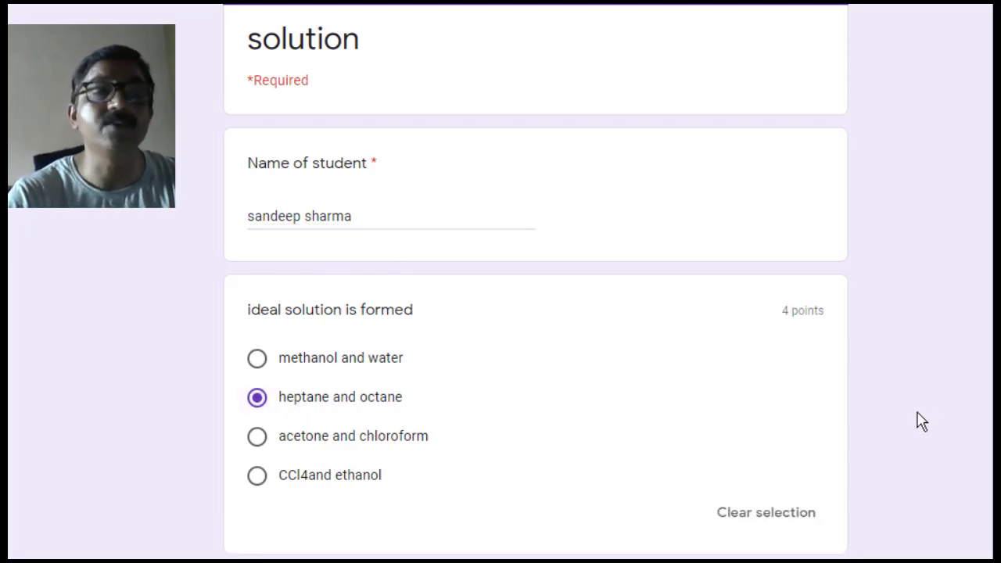
scroll(536, 288, "down", 4)
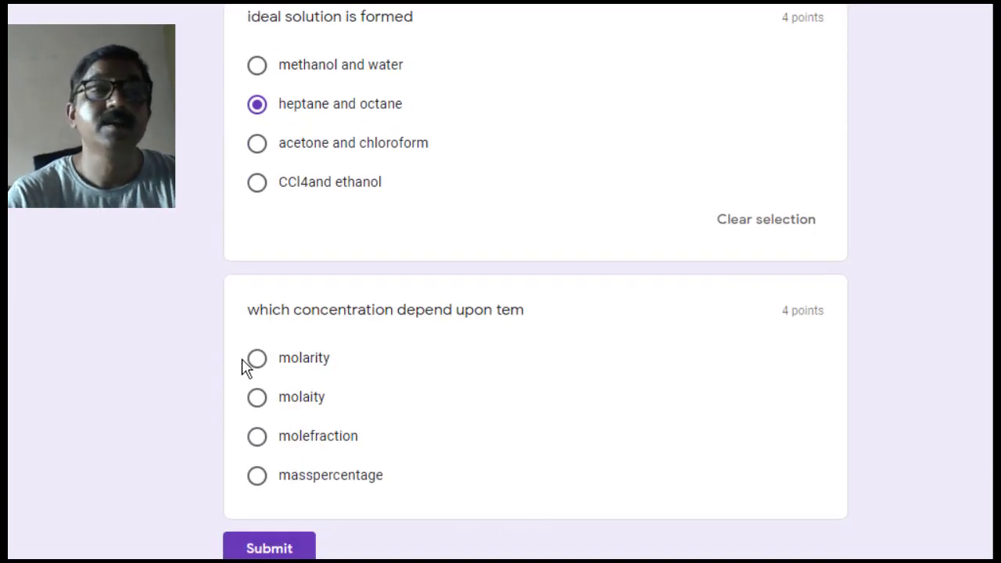
left_click(257, 360)
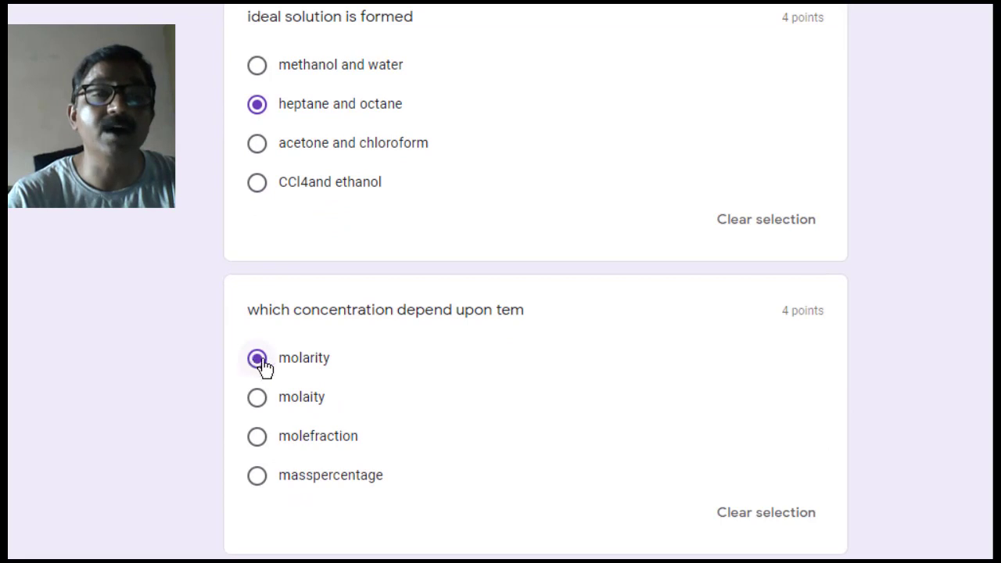
scroll(536, 281, "down", 2)
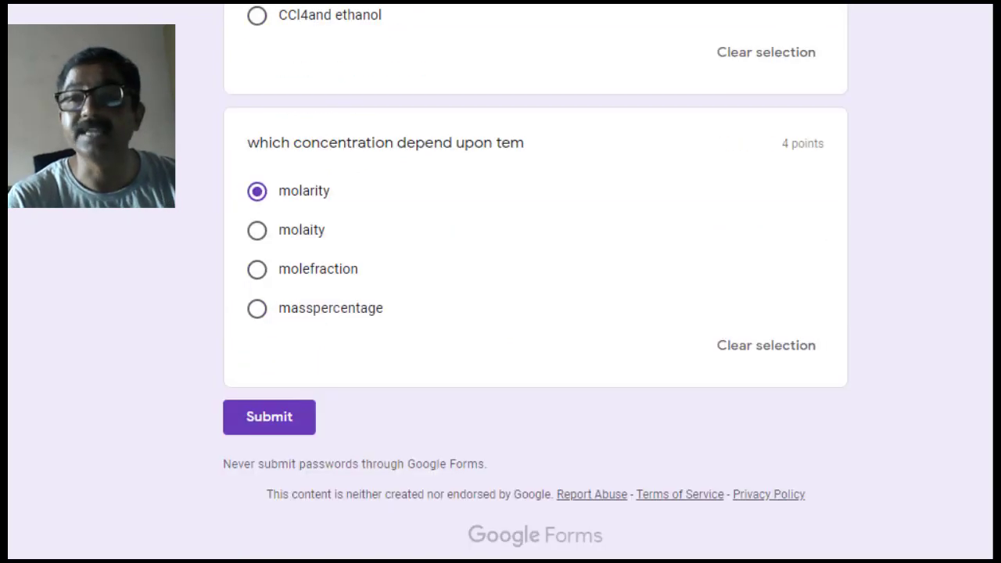
left_click(280, 423)
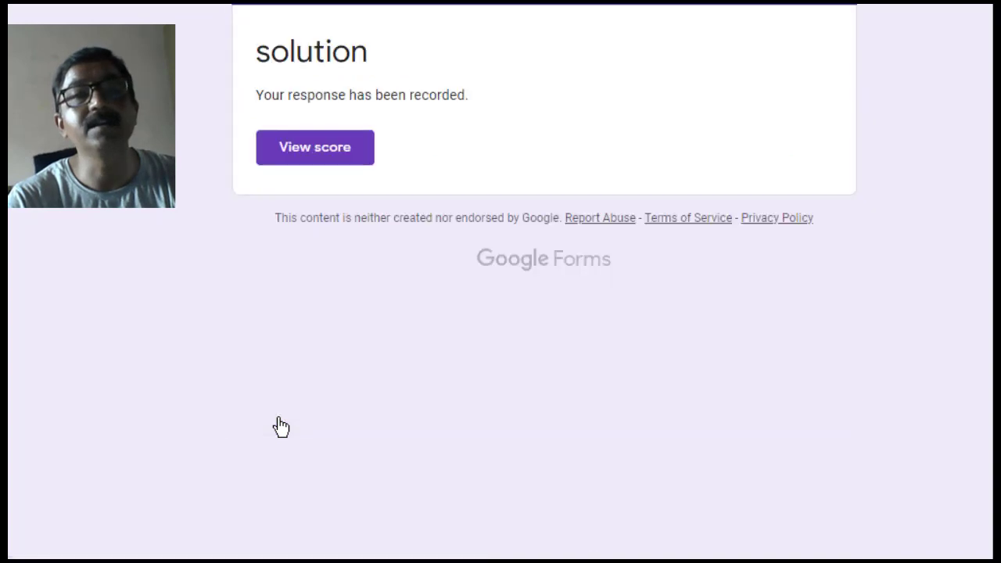
- View the score of the submitted test response
left_click(324, 162)
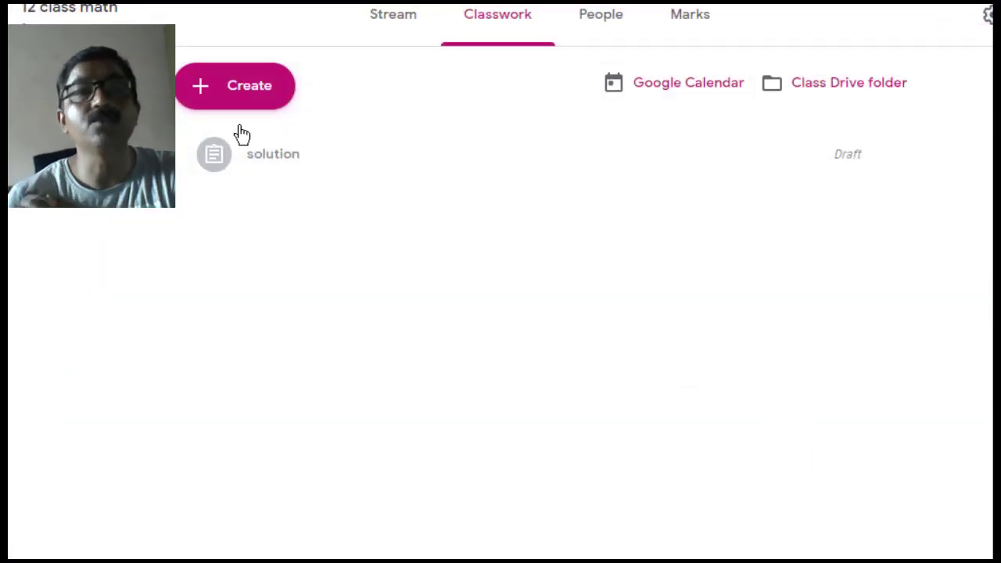
- Open the solution assignment's Blank Quiz attachment and view the response's score
left_click(260, 173)
left_click(260, 173)
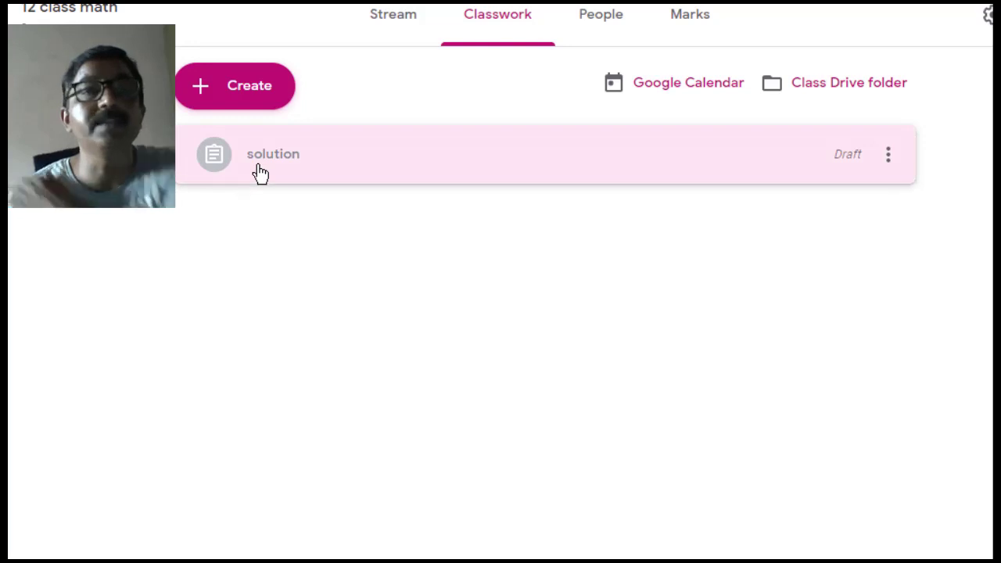
left_click(260, 173)
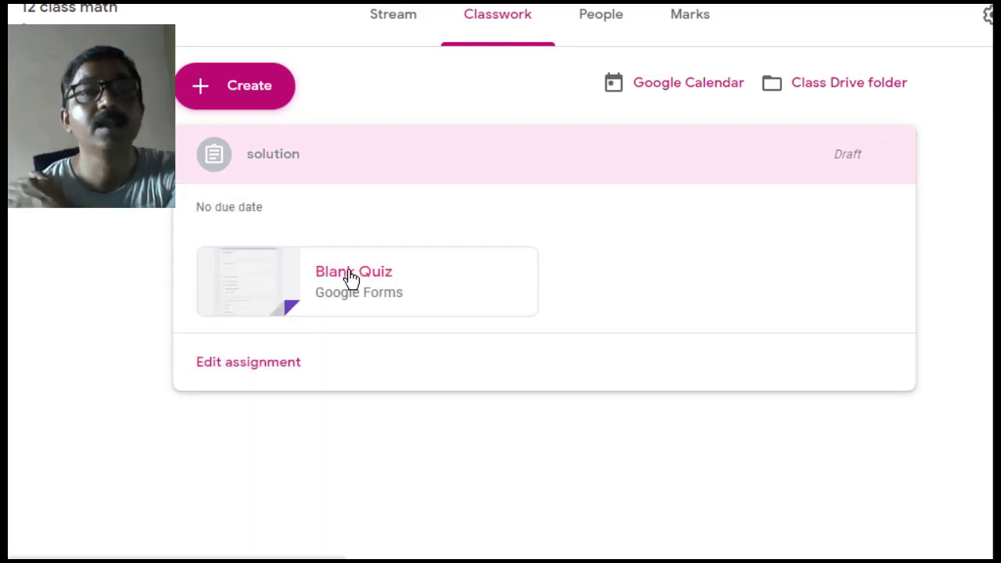
left_click(349, 278)
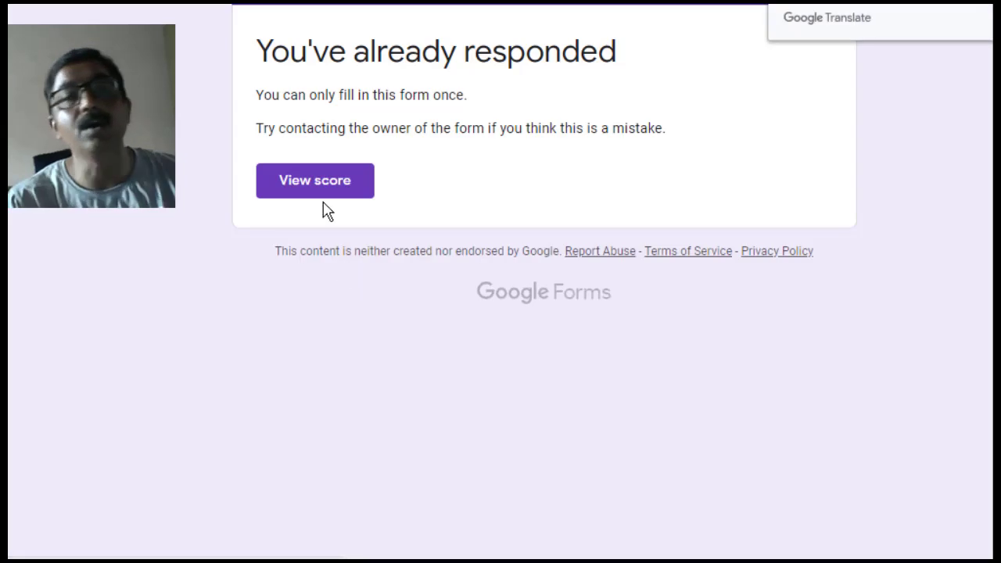
left_click(316, 187)
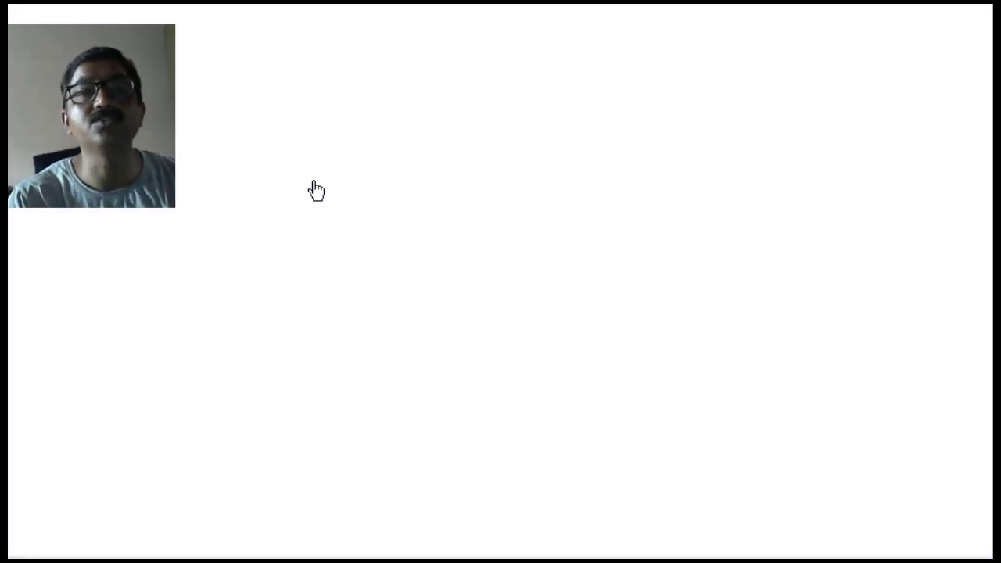